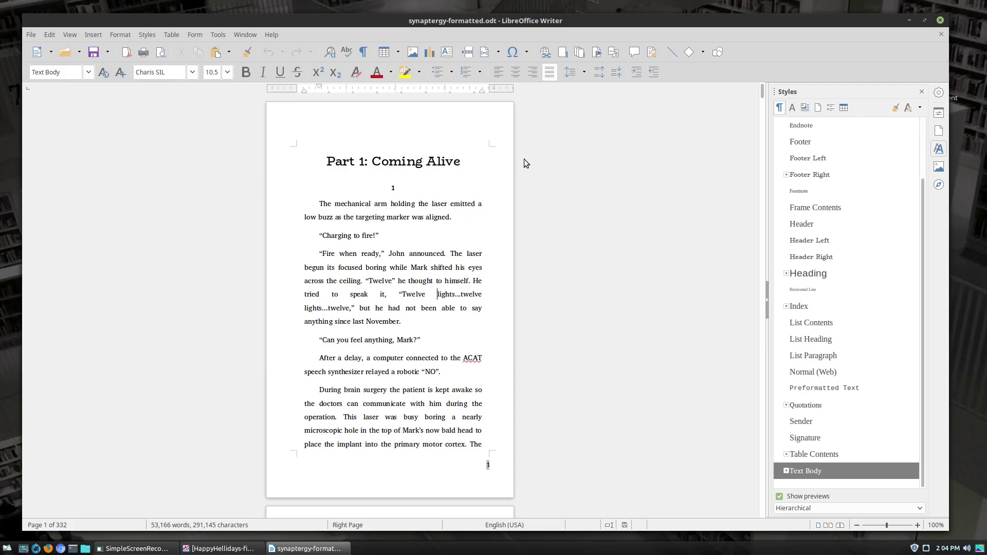
scroll(373, 240, down, 5)
scroll(373, 240, up, 5)
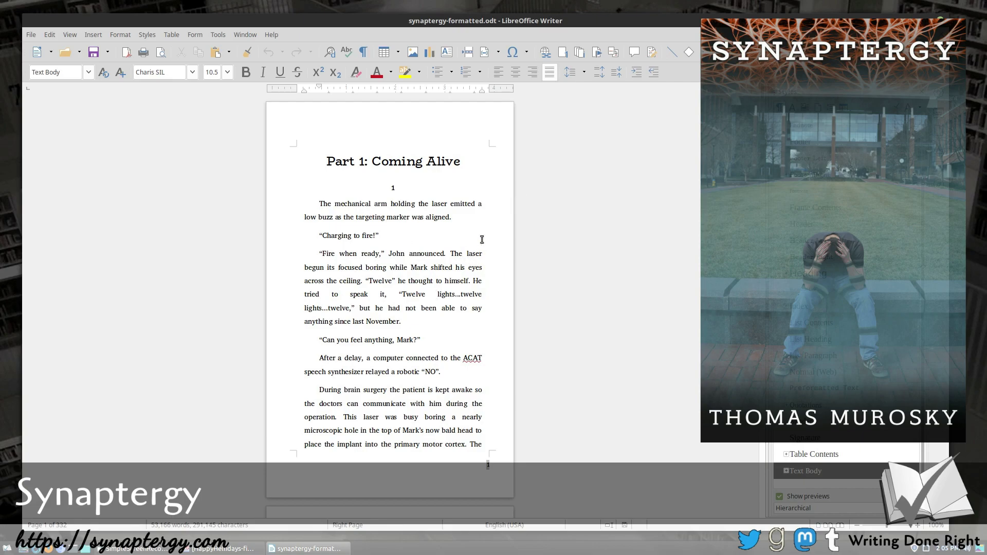
scroll(364, 288, down, 5)
scroll(364, 288, down, 5)
scroll(364, 288, up, 10)
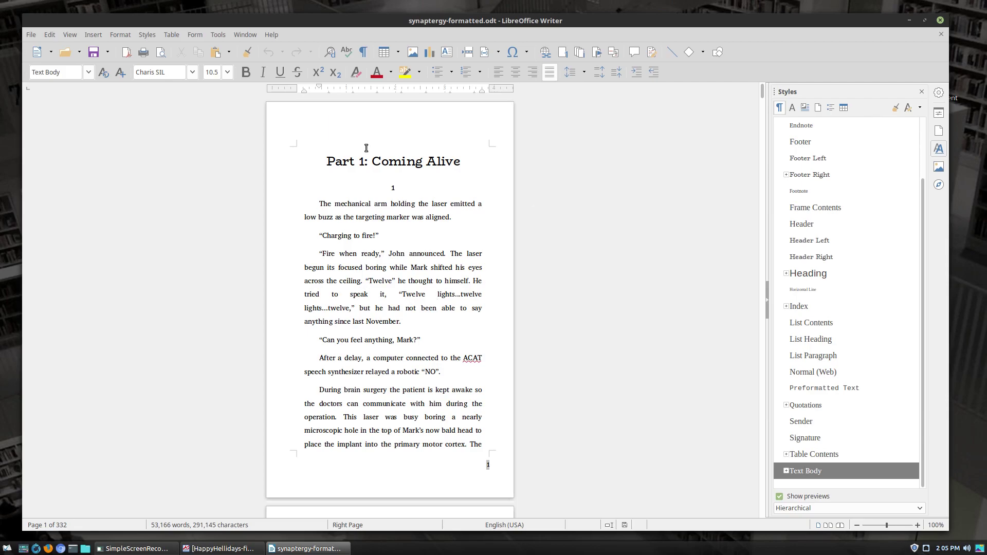
Check the paragraph style of the "Part 1: Coming Alive" heading and look over the pages that follow it.
click(389, 161)
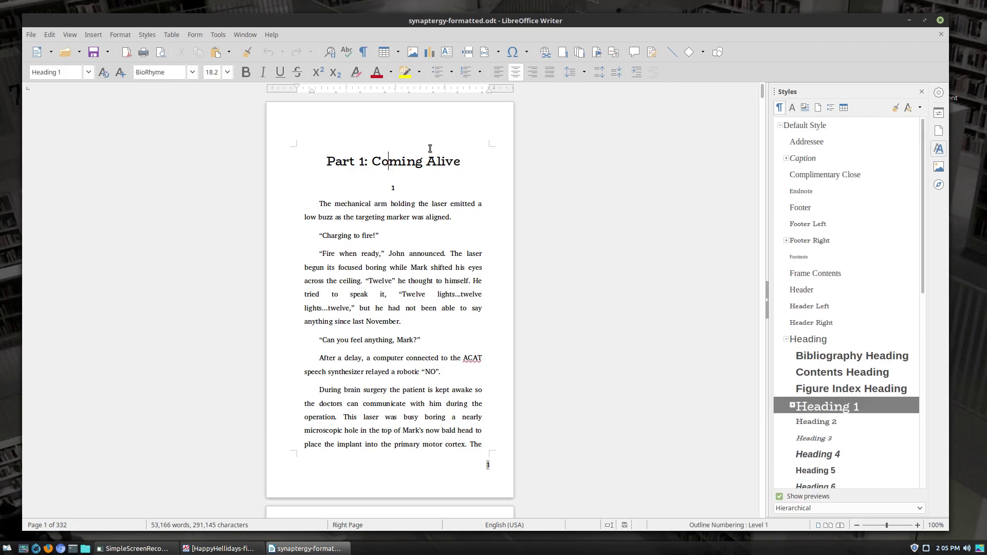
key(Down)
click(404, 164)
scroll(391, 282, down, 20)
scroll(360, 296, up, 20)
Switch to HappyHellidays-final-6-10-19.pdf, go back to page 33, and widen the window and its index pane.
click(219, 548)
scroll(620, 148, up, 10)
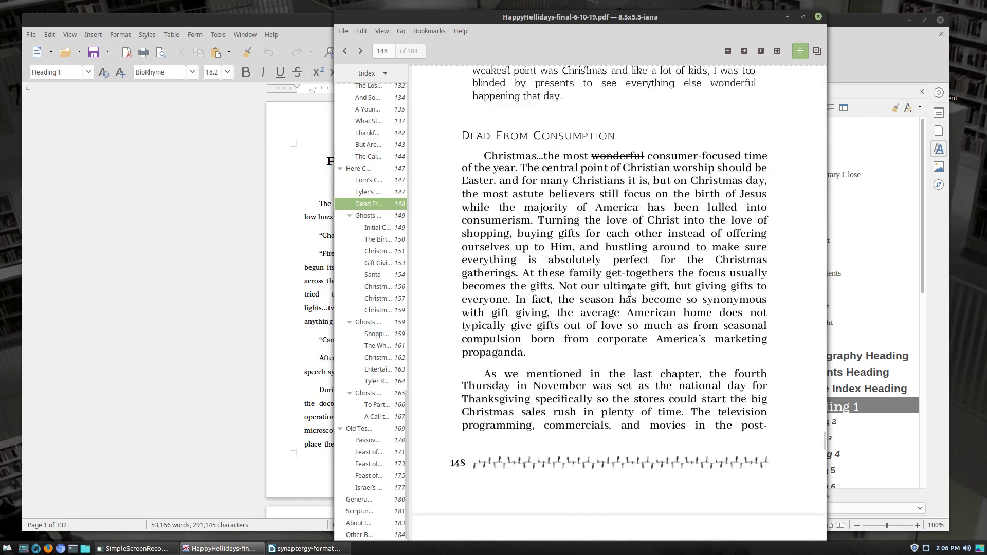
drag(823, 448, 837, 160)
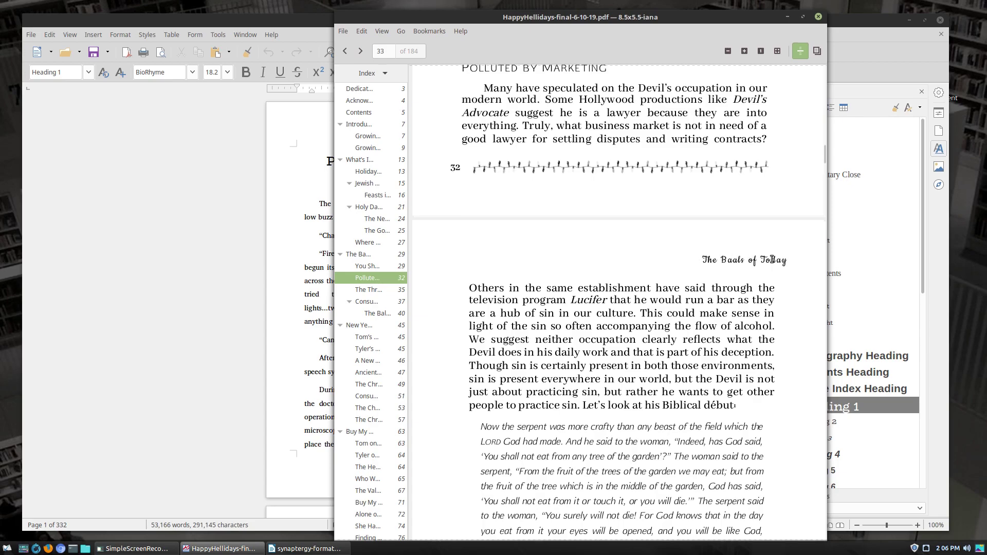
drag(334, 284, 177, 276)
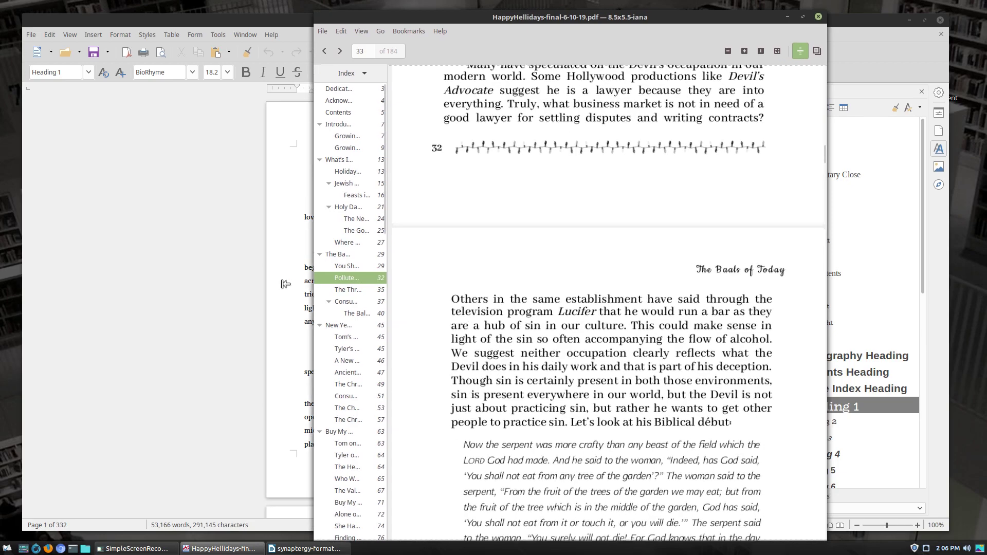
drag(260, 297, 358, 297)
Go to the chapter The Baals of Today and collapse the index entries from it through Gobbled Up by Consumerism.
click(205, 256)
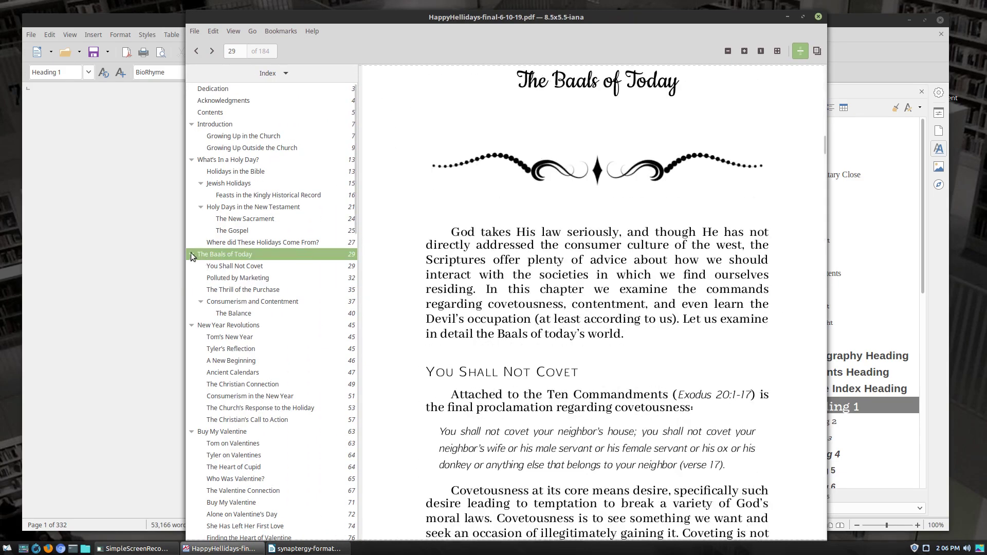
click(190, 265)
click(192, 254)
click(191, 266)
click(191, 277)
click(191, 289)
click(191, 302)
click(191, 313)
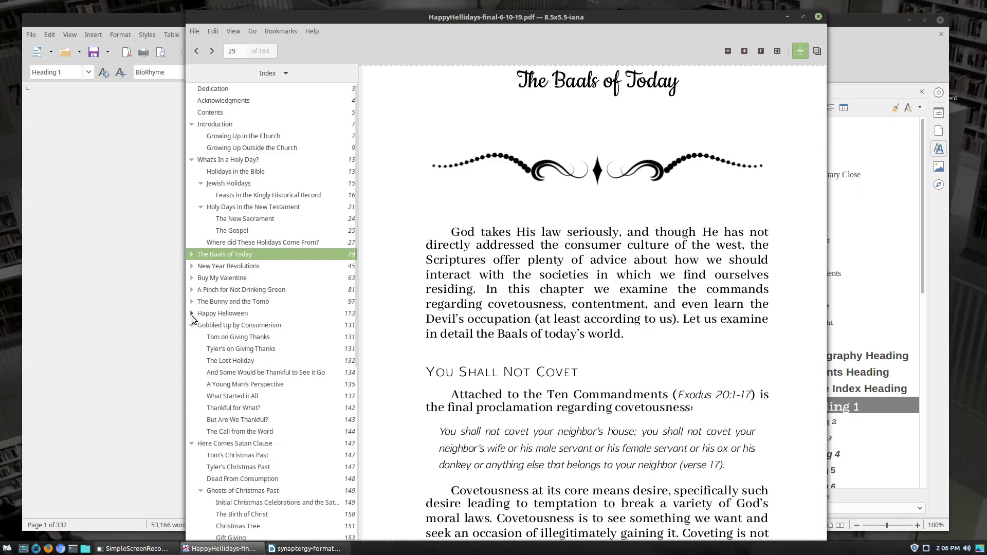
click(192, 324)
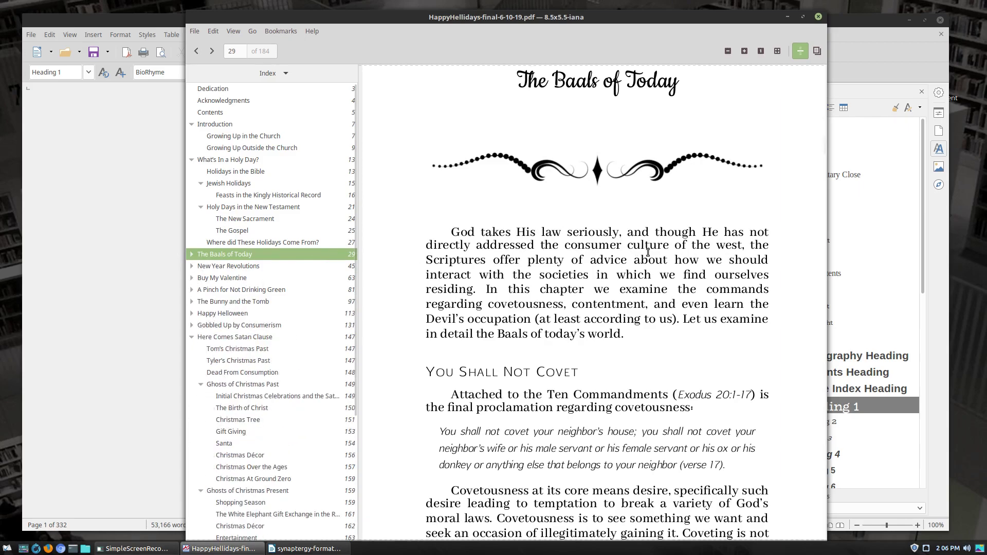
Examine the running headers from the title page of The Baals of Today through page 31.
scroll(638, 271, up, 3)
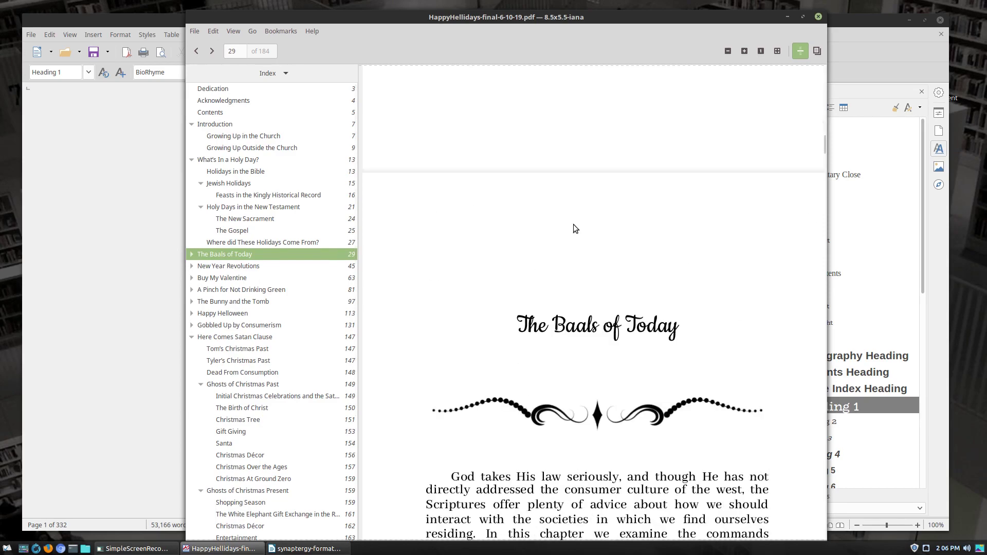
scroll(735, 232, down, 4)
scroll(718, 247, down, 6)
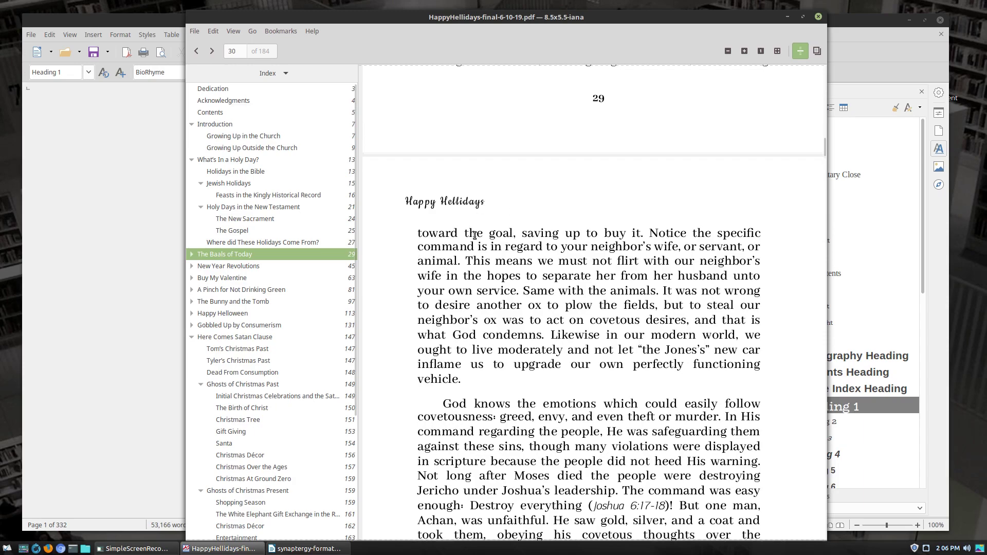
scroll(652, 261, down, 5)
scroll(652, 261, down, 5)
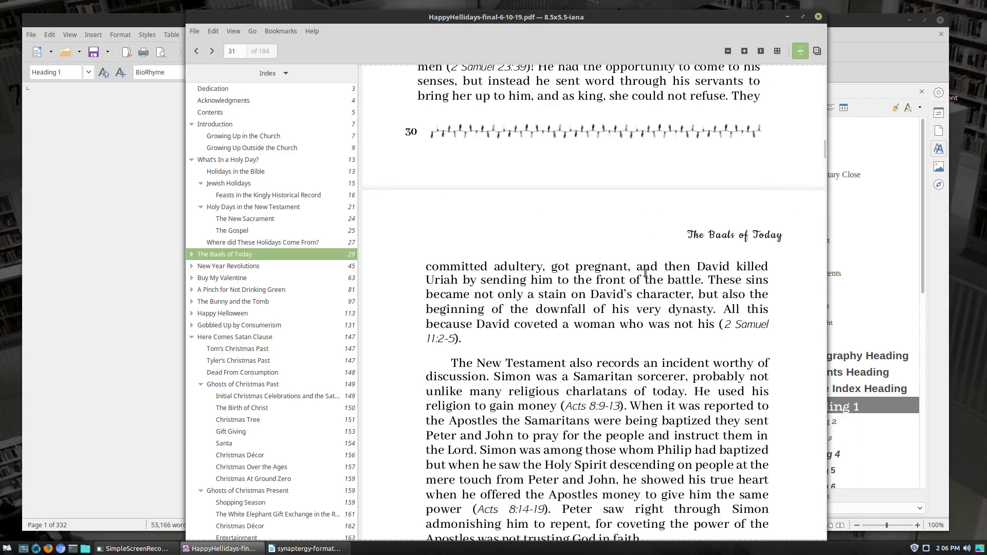
Examine the running headers in the Buy My Valentine chapter and close the PDF.
double_click(223, 278)
scroll(519, 144, up, 1)
scroll(519, 144, down, 9)
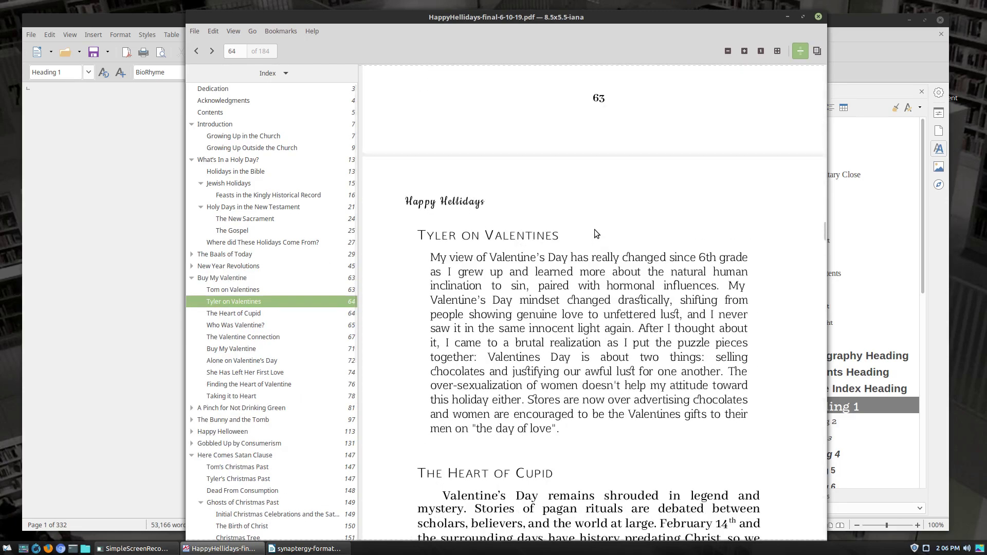
scroll(589, 254, down, 12)
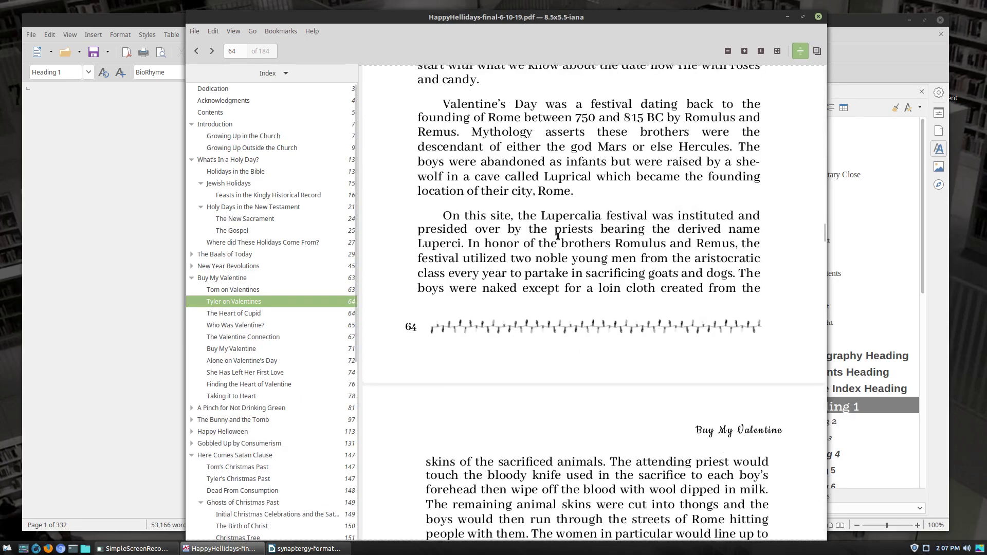
scroll(590, 254, up, 3)
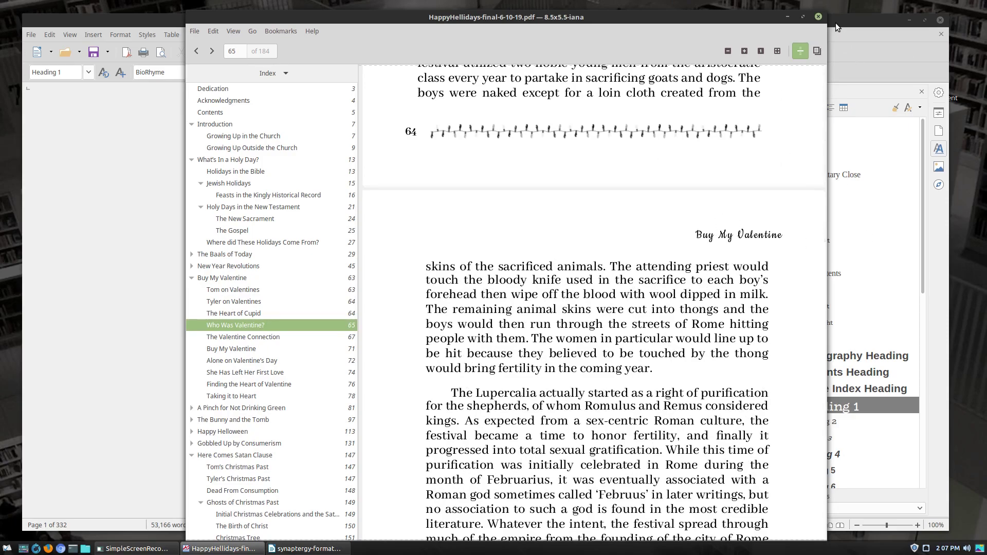
click(818, 17)
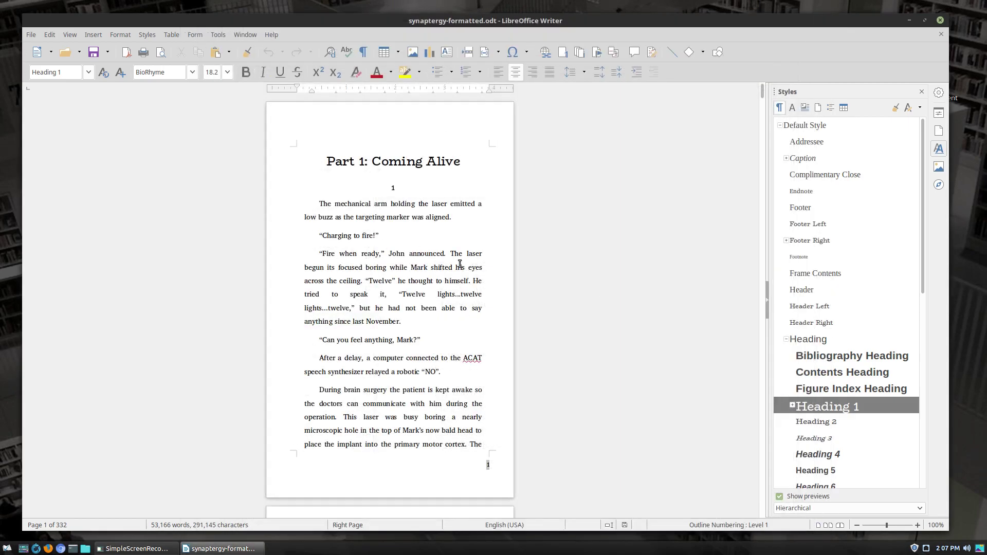
List the page styles and check which one each of the manuscript's first four pages uses.
click(401, 125)
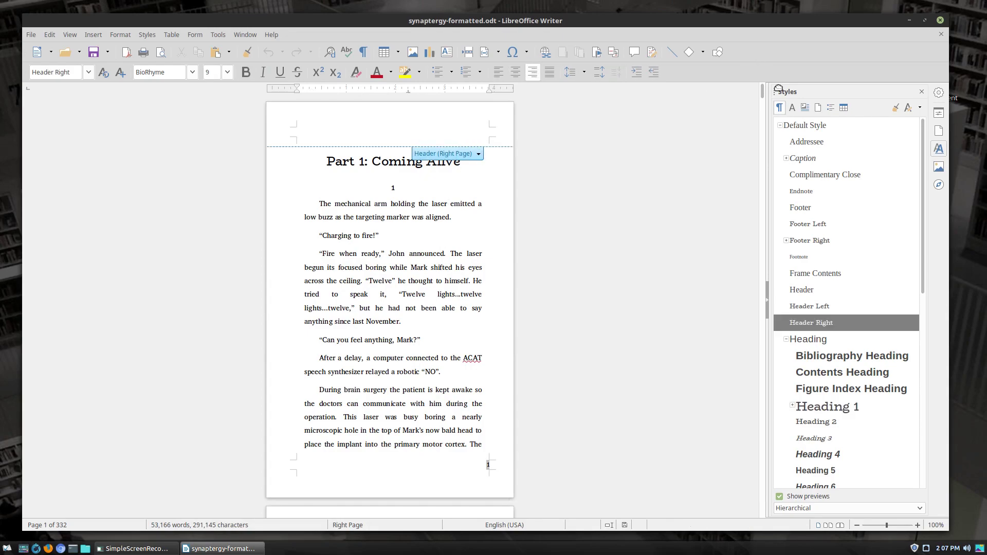
click(817, 108)
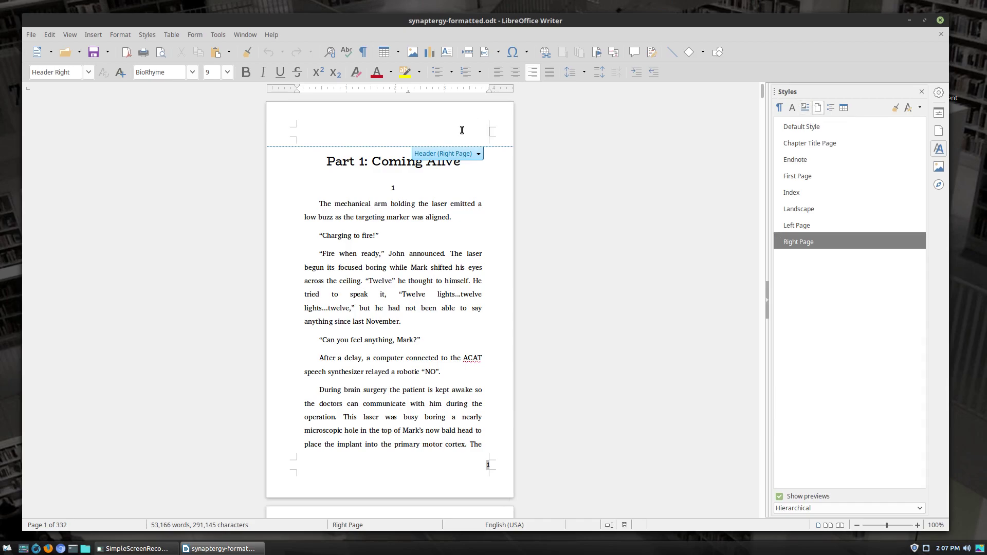
scroll(462, 130, down, 10)
click(391, 329)
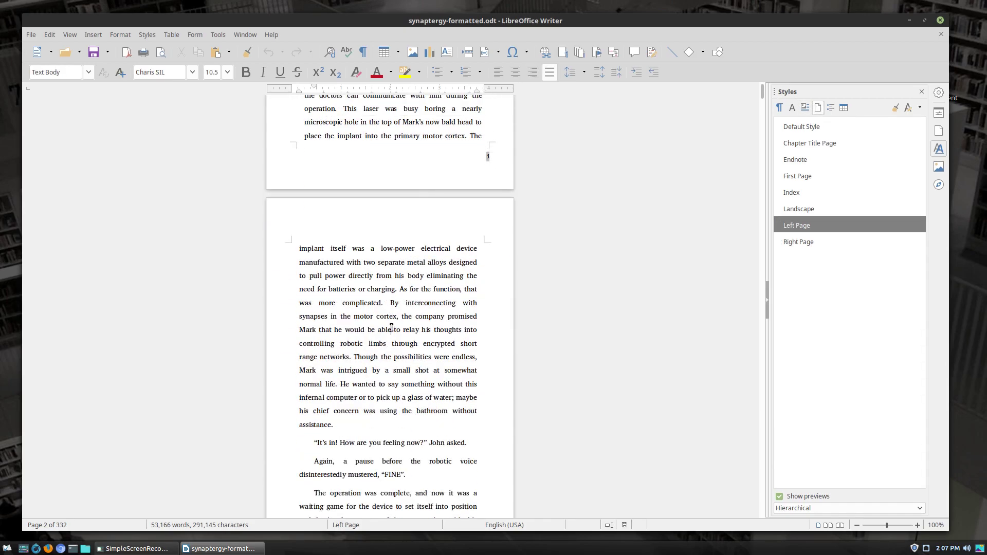
scroll(391, 329, down, 13)
click(394, 324)
scroll(394, 322, down, 7)
scroll(394, 321, down, 4)
click(392, 371)
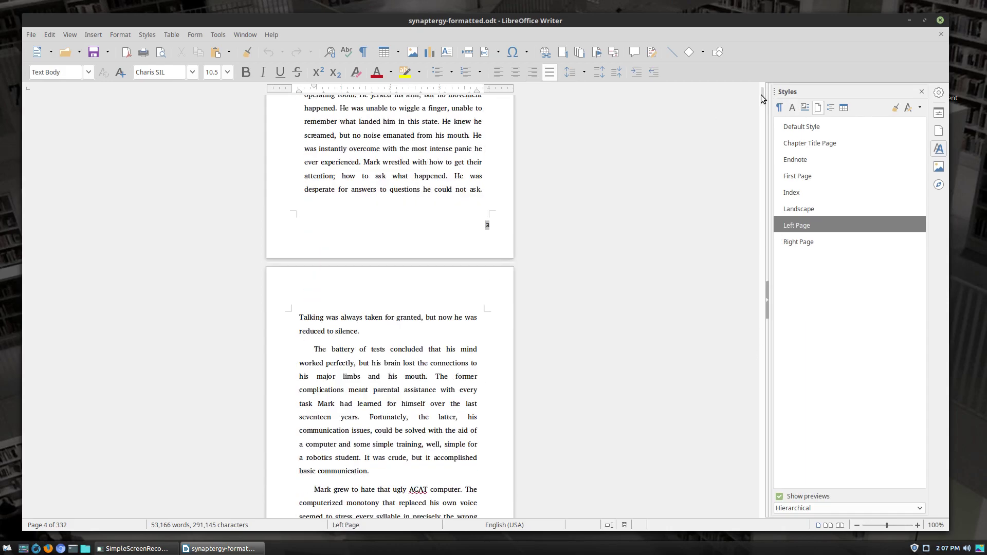
Enter "Hi" in the Right Page header on page 1 and check the headers of the pages that follow.
drag(761, 94, 756, 66)
click(445, 125)
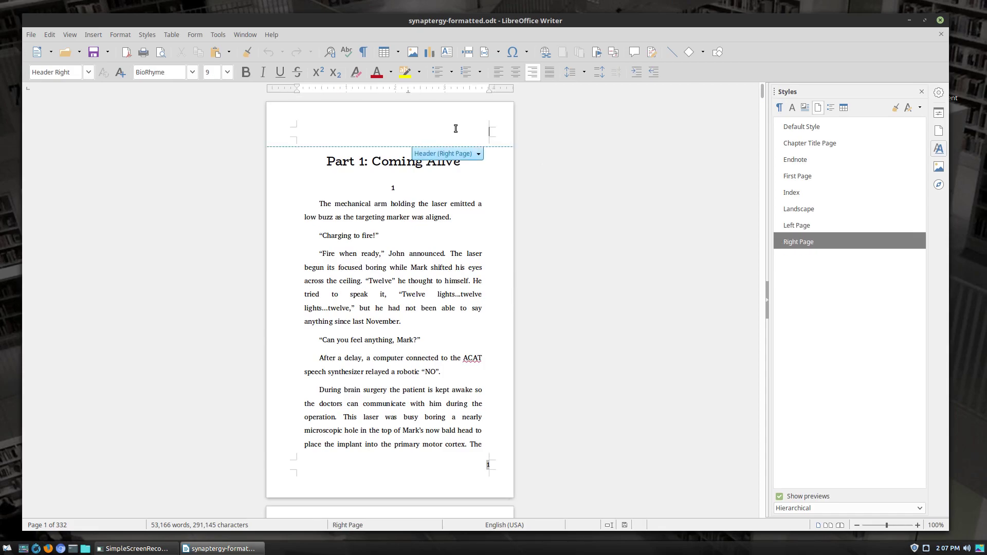
scroll(455, 129, down, 10)
scroll(423, 255, up, 5)
scroll(422, 255, up, 5)
text(Hi)
click(349, 290)
scroll(349, 291, down, 19)
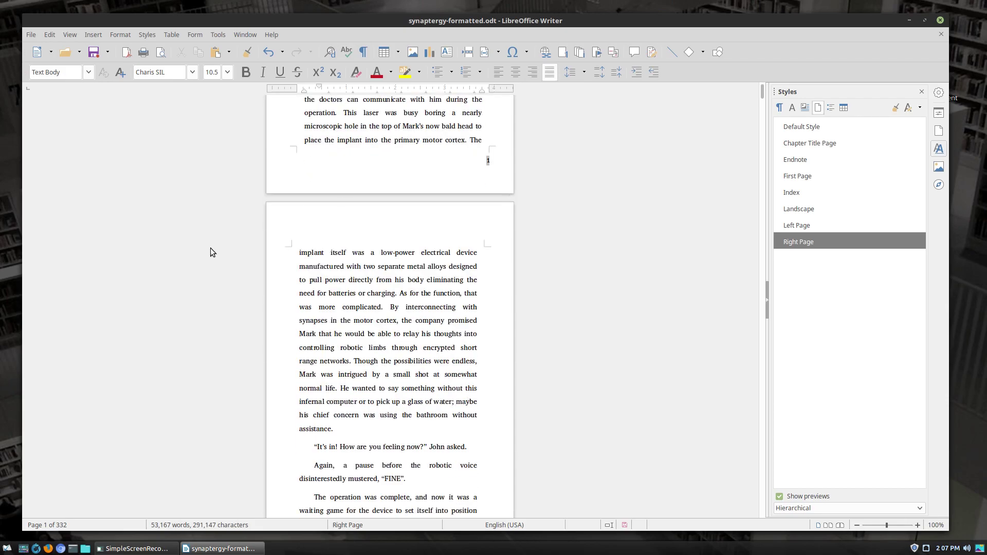
scroll(297, 154, down, 20)
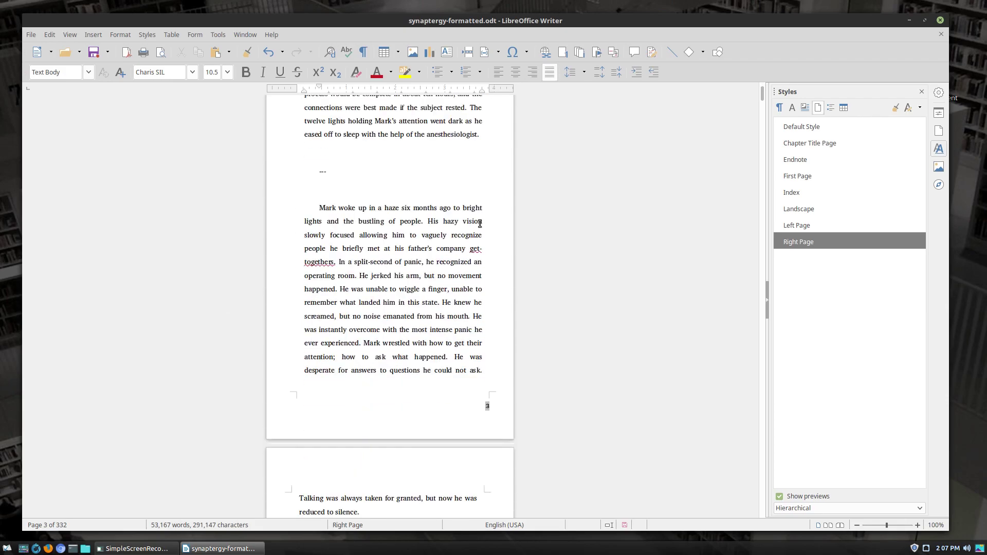
drag(763, 90, 802, 35)
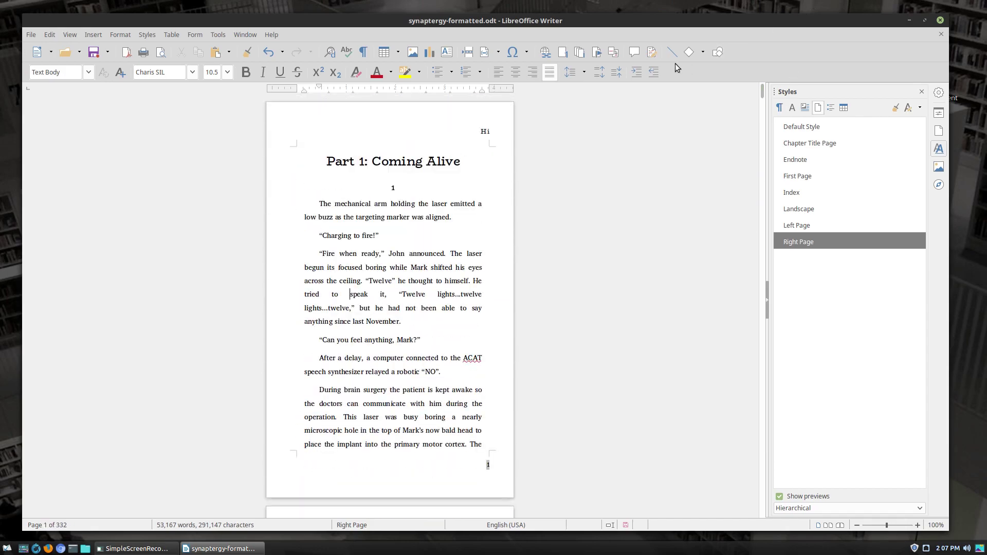
Replace "Hi" in the Right Page header on page 1 with "Synaptergy".
click(483, 132)
key(BackSpace)
key(BackSpace)
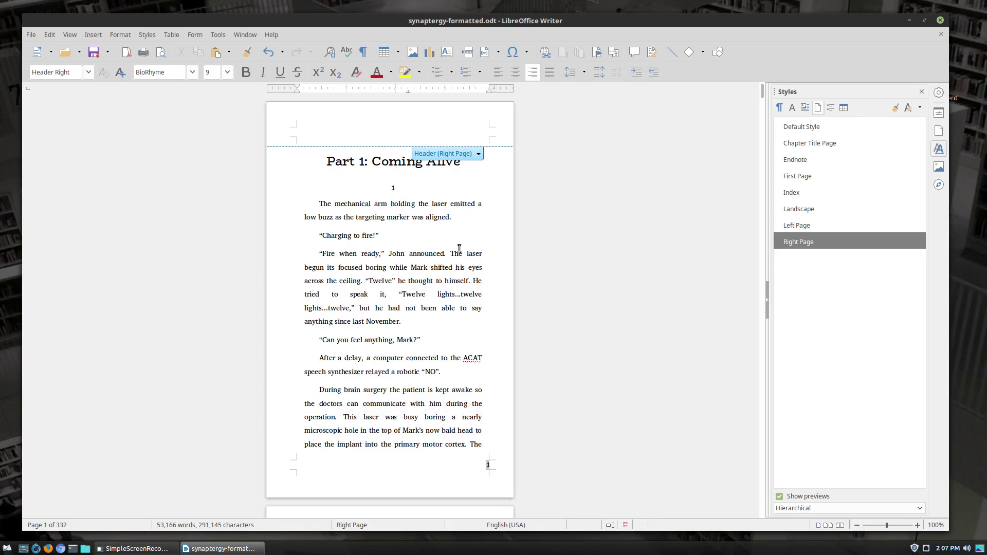
text(Synaptergy)
Enter the author's full name in the Left Page header on page 2.
scroll(447, 252, down, 5)
click(378, 412)
text(Thomas)
text(Murosky)
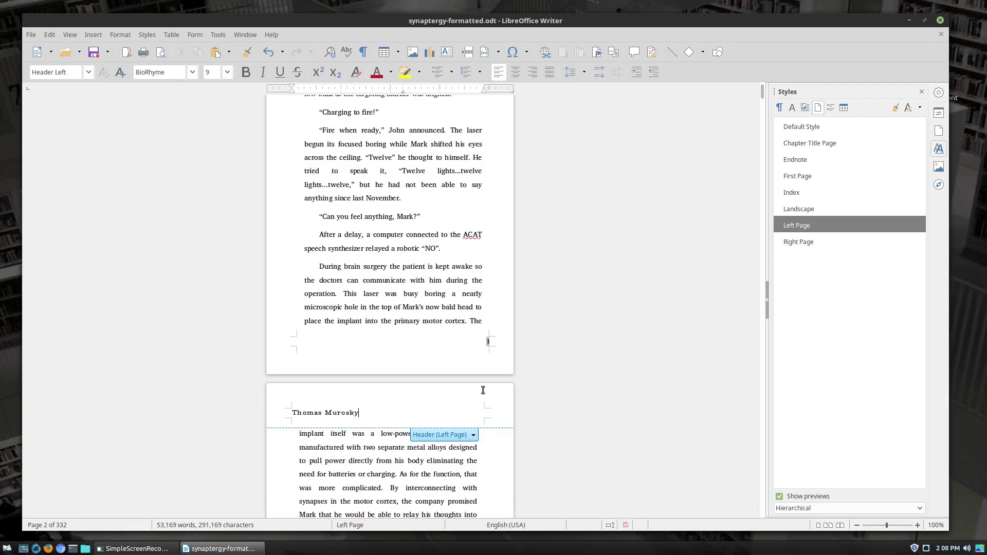
Check the alternating left and right page headers across pages 1 to 4.
scroll(435, 413, down, 8)
scroll(435, 414, down, 15)
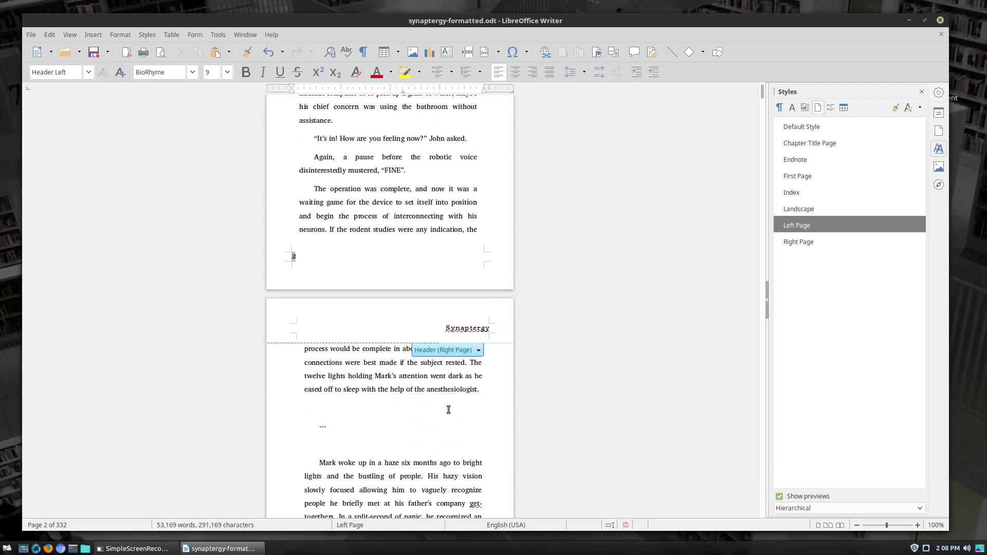
scroll(450, 398, down, 11)
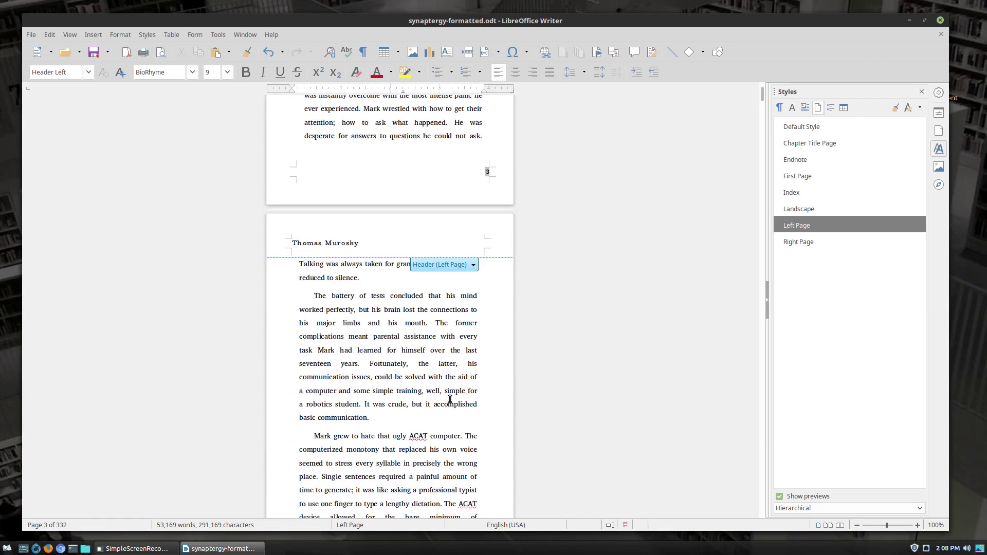
scroll(449, 399, up, 20)
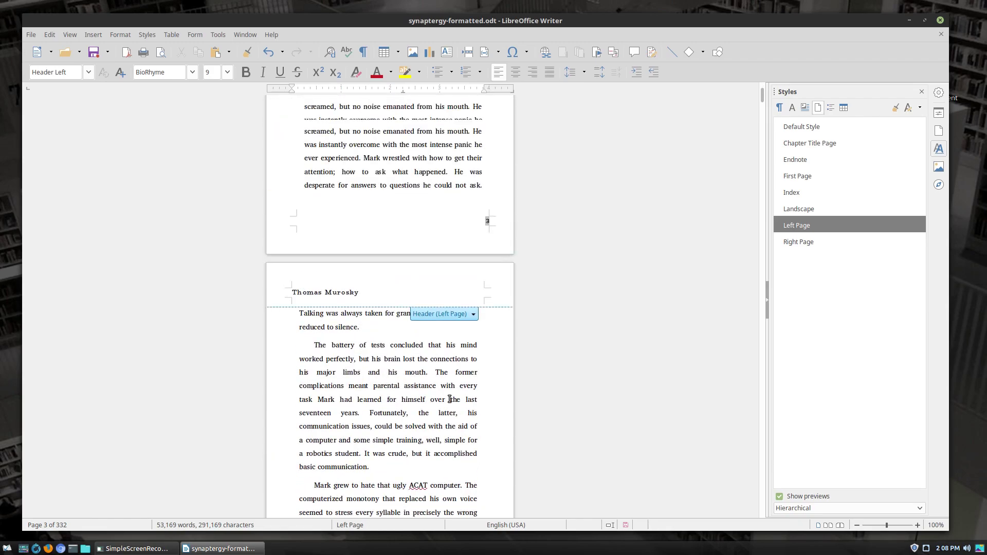
scroll(449, 398, up, 10)
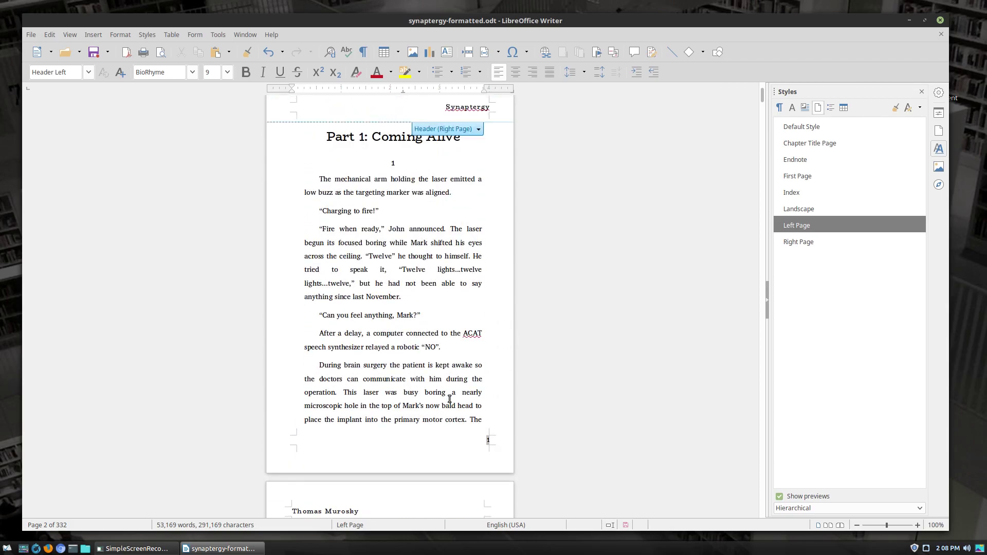
Delete the book title from the Right Page header and the author's name from the Left Page header.
double_click(464, 131)
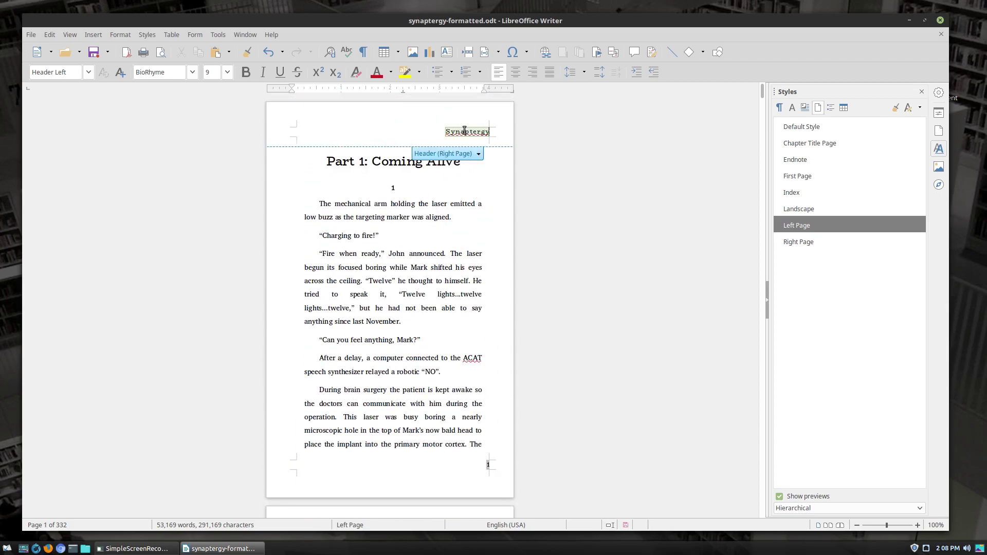
key(Delete)
scroll(331, 359, down, 6)
double_click(331, 358)
key(Delete)
double_click(313, 359)
key(Delete)
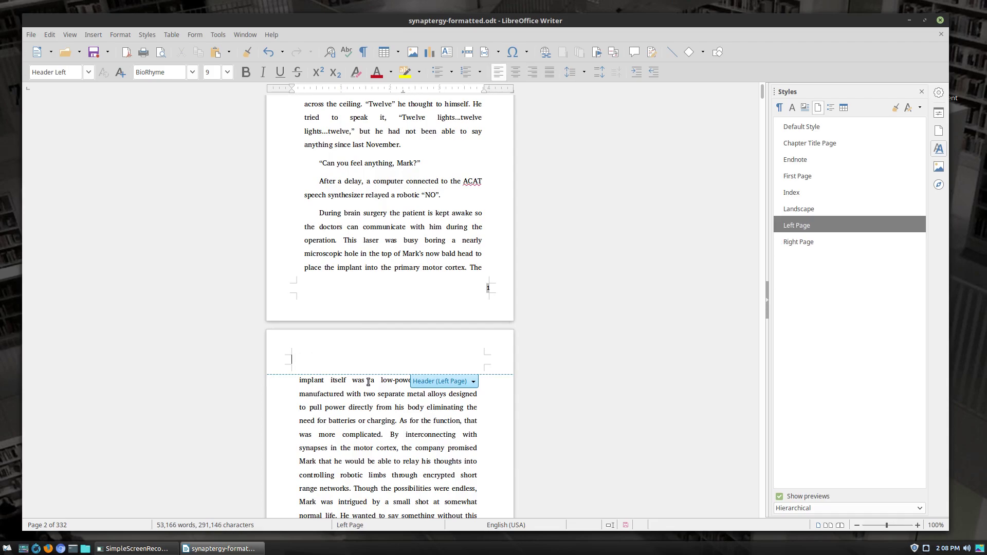
scroll(418, 190, up, 5)
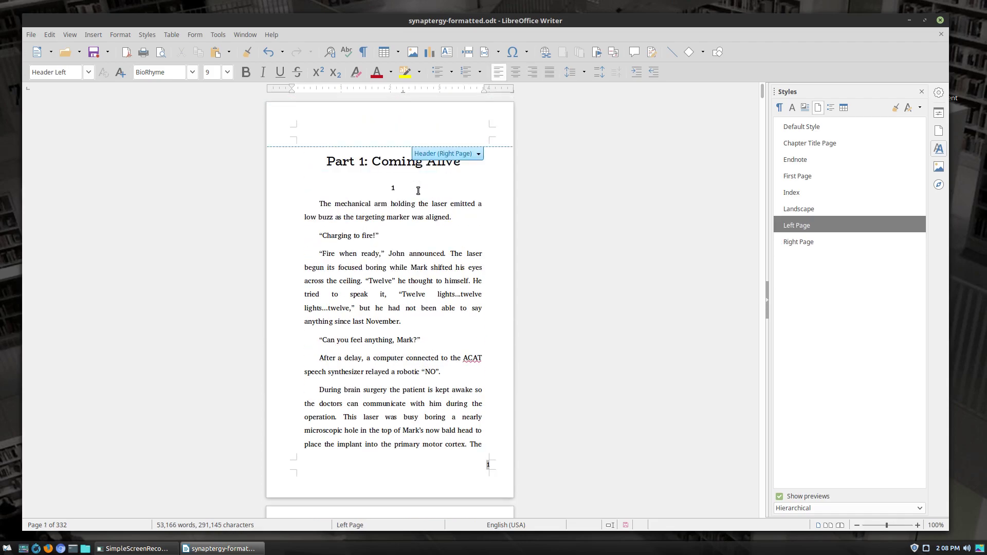
Check the author's first and last name in the LibreOffice user data options and accept the dialog.
click(341, 129)
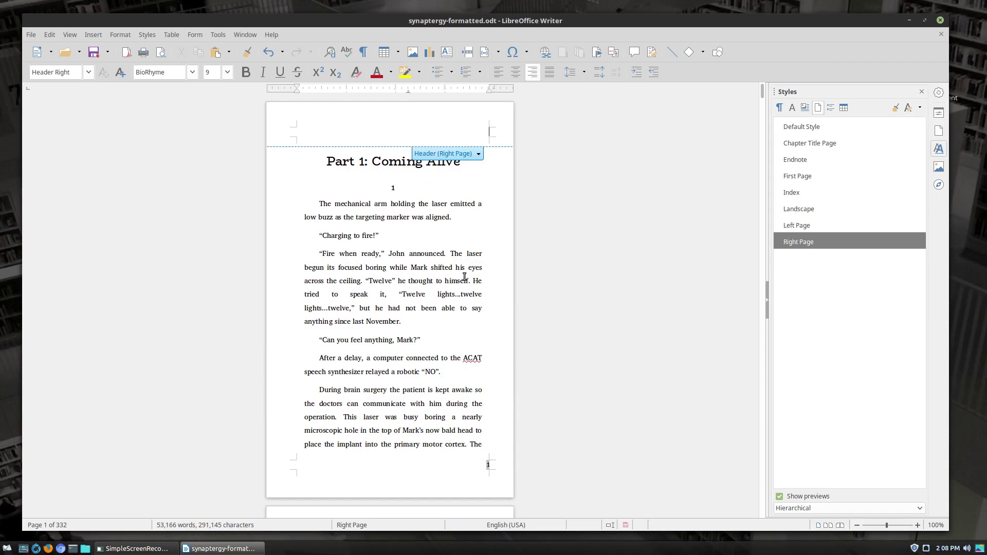
click(218, 36)
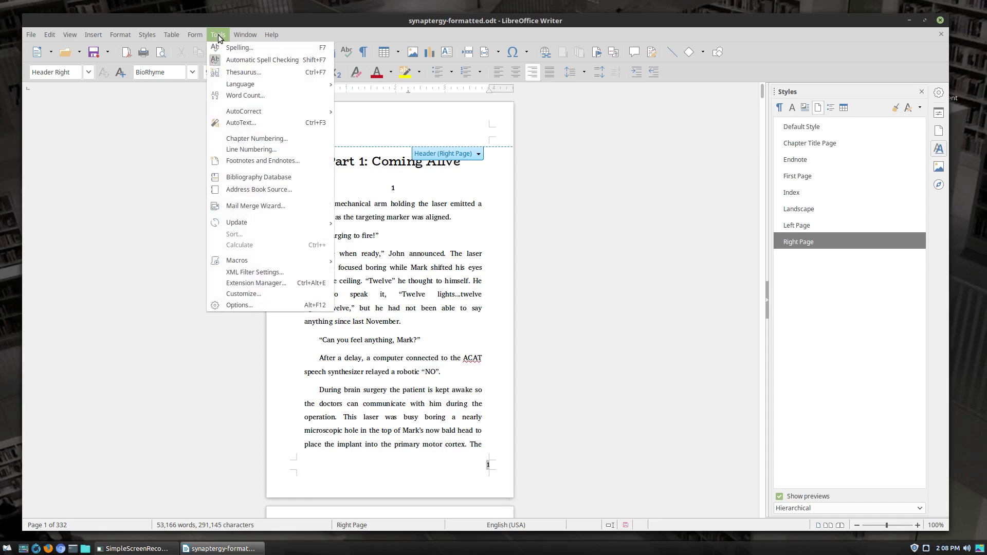
click(257, 303)
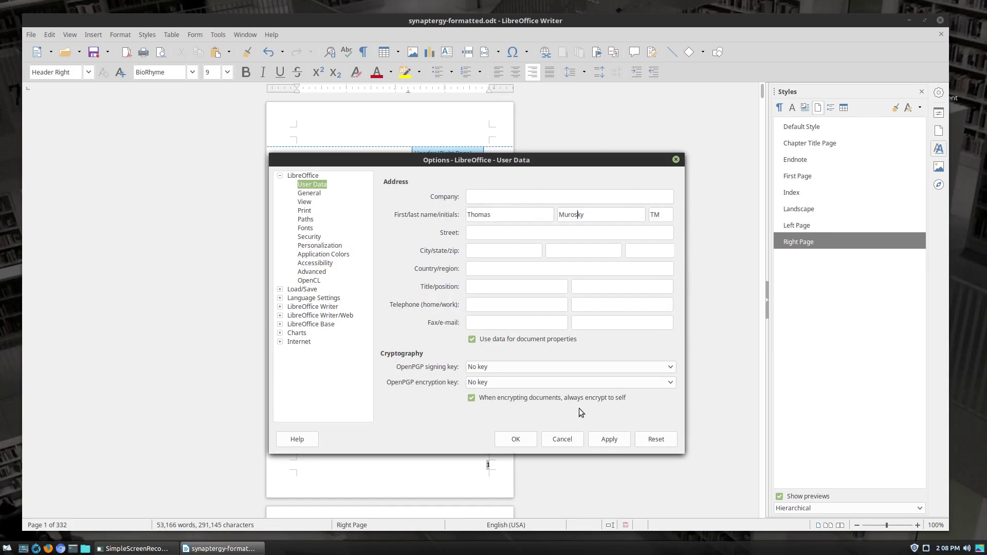
click(516, 440)
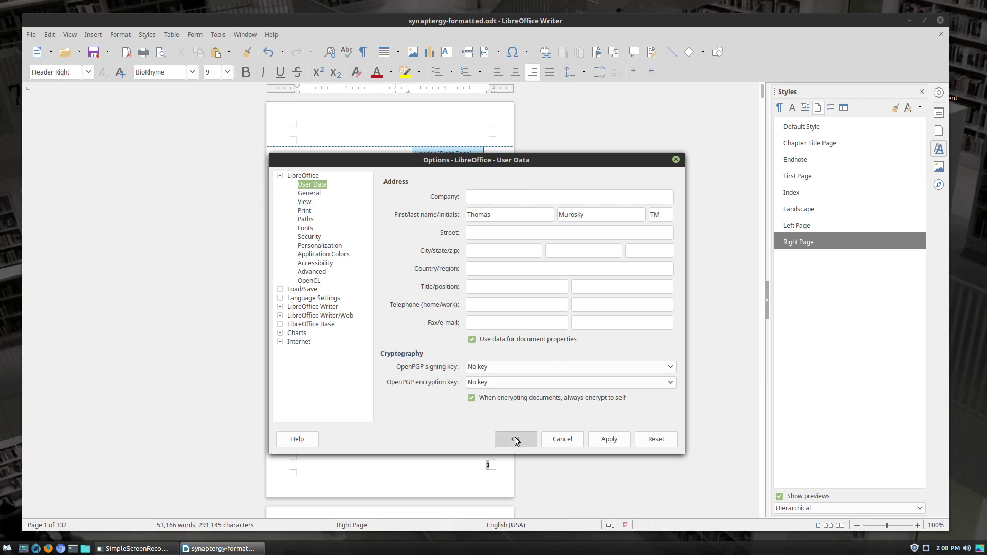
Enter "Science Fiction" as the subject in the document properties' description.
click(30, 36)
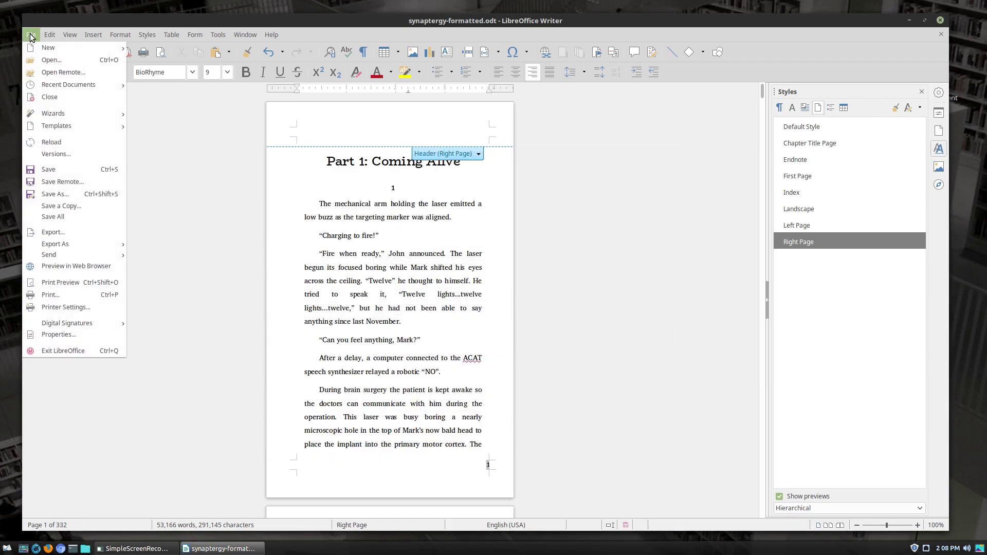
click(88, 333)
click(331, 163)
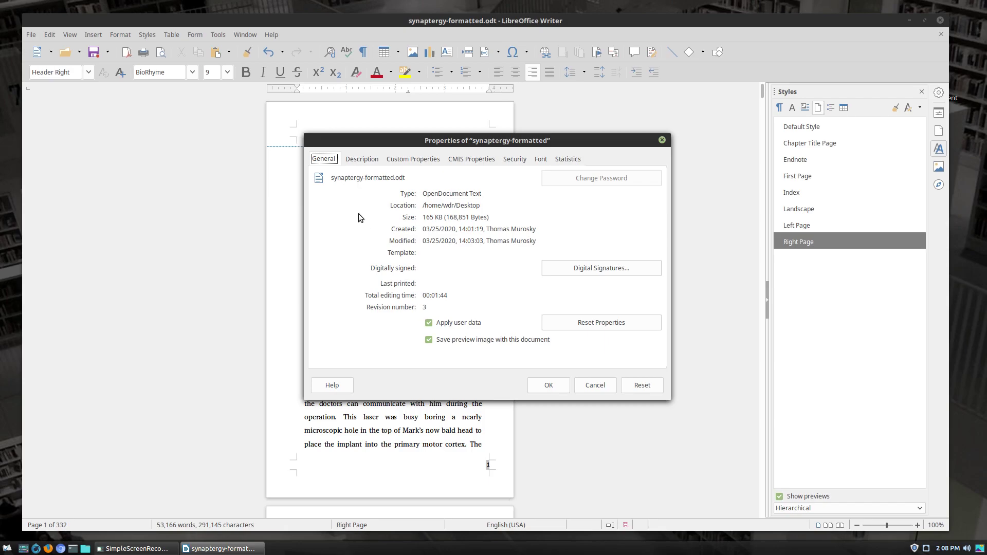
click(373, 161)
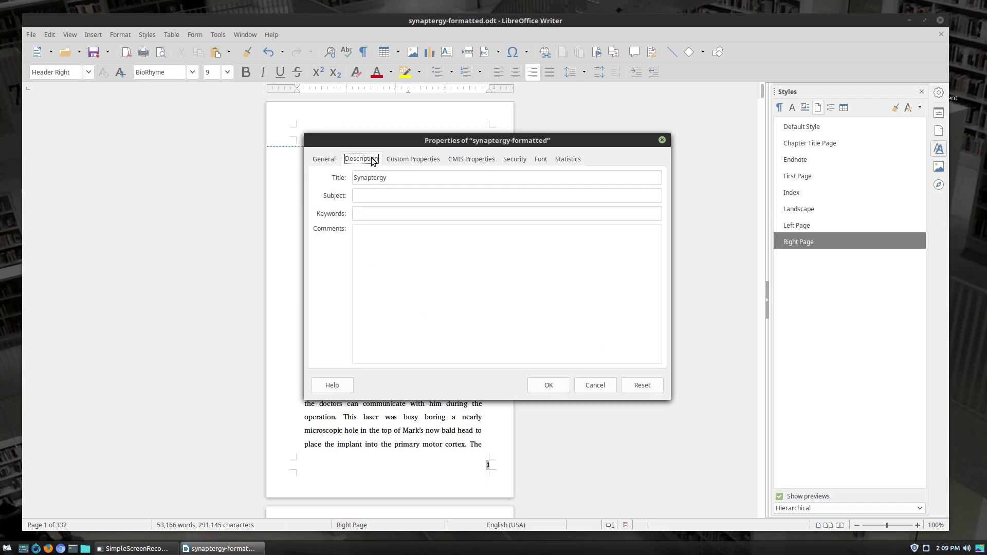
click(408, 175)
click(404, 194)
text(Science Fiction)
click(432, 234)
click(415, 165)
click(380, 159)
click(557, 384)
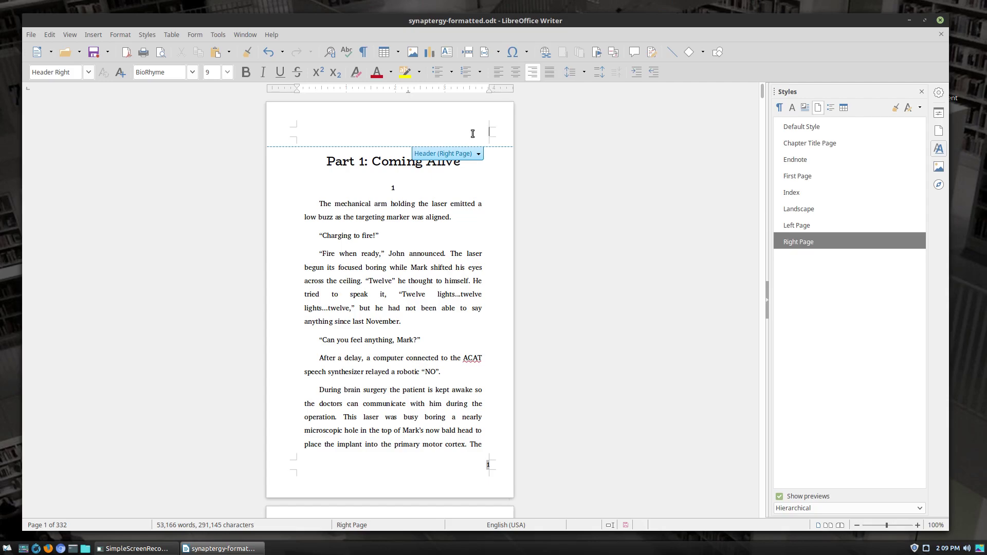
Insert the document's Title field into the Right Page header on page 1.
click(93, 35)
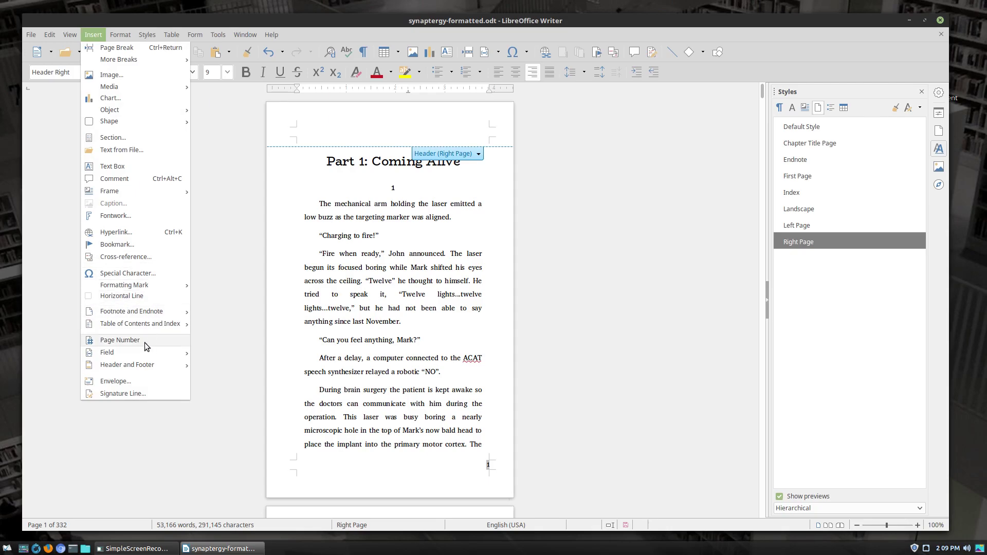
mouse_move(136, 355)
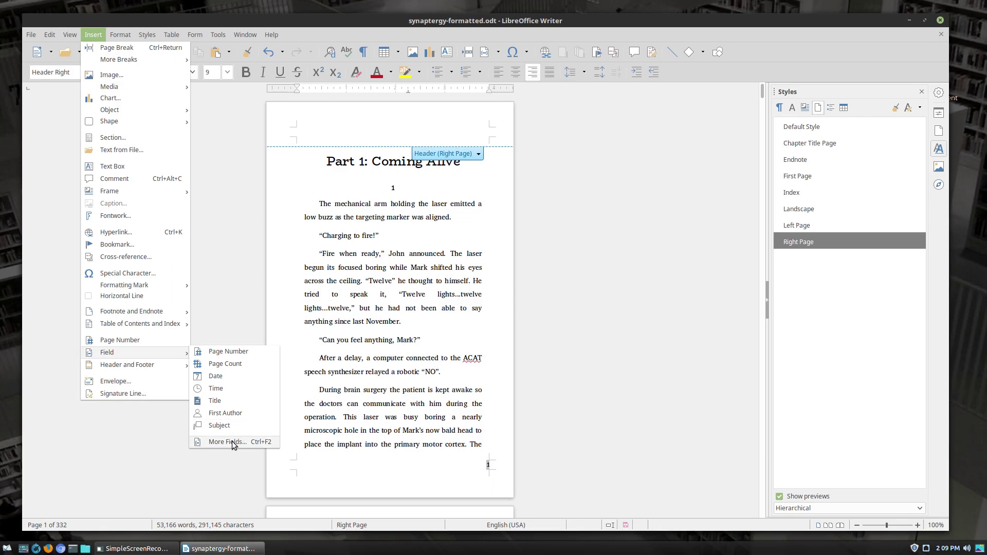
click(227, 402)
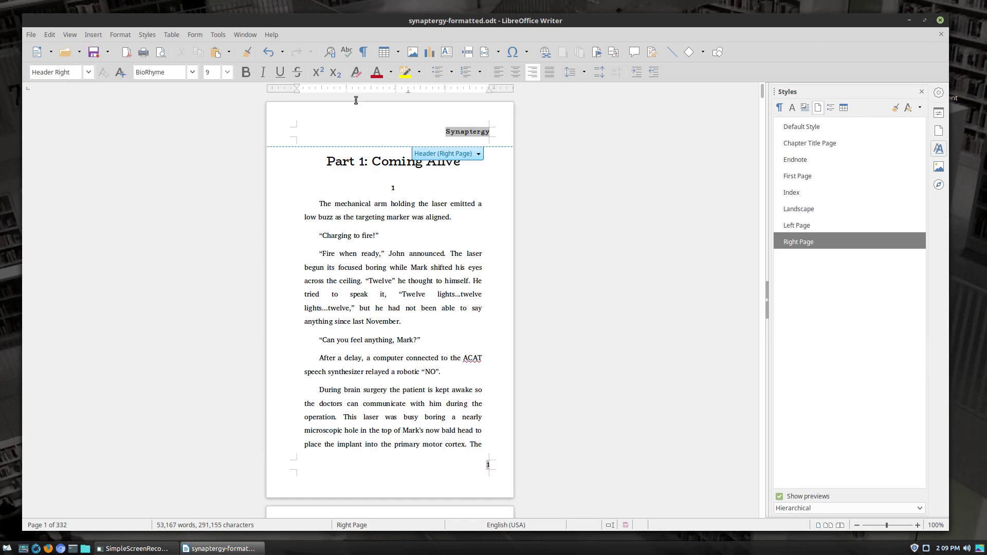
Insert the First Author field into the Left Page header on page 2.
scroll(359, 341, down, 5)
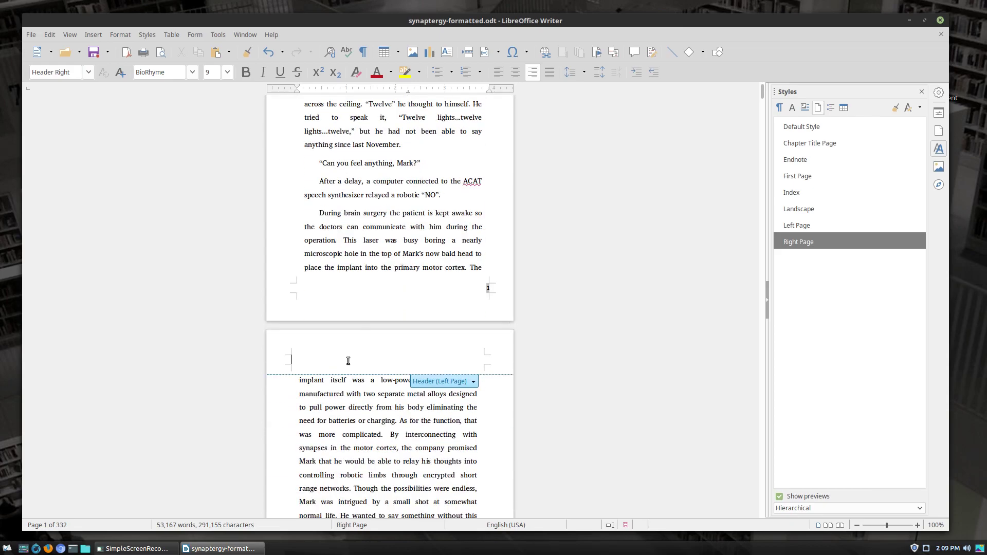
click(348, 361)
click(93, 35)
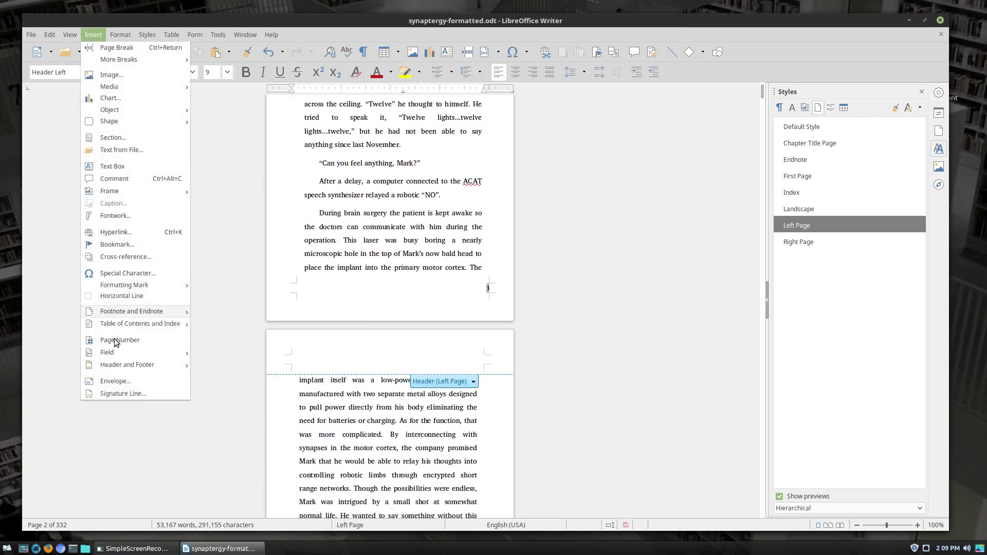
click(228, 412)
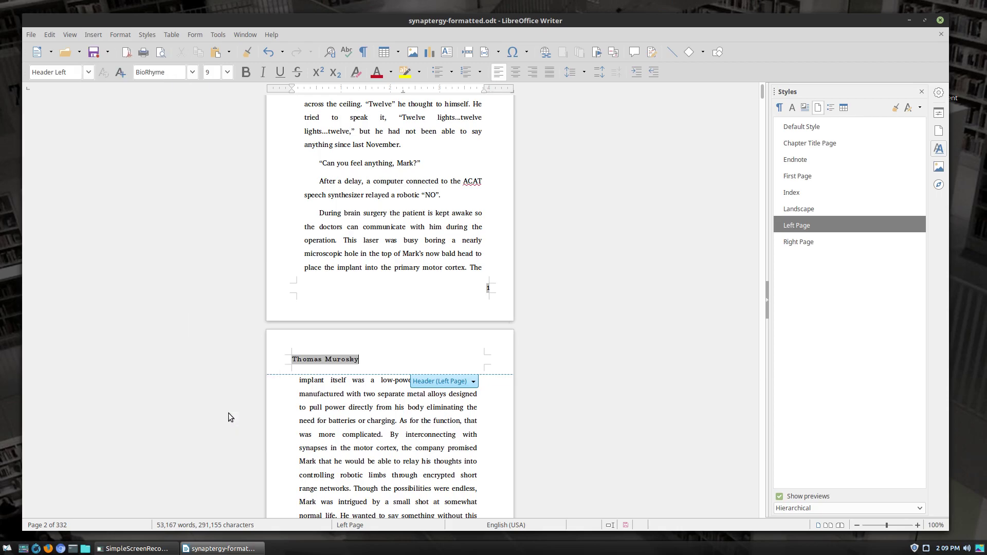
Check that the title and author fields alternate in the headers of the following pages.
scroll(410, 409, down, 14)
scroll(410, 401, down, 12)
scroll(410, 402, up, 1)
scroll(410, 402, up, 20)
scroll(411, 400, up, 1)
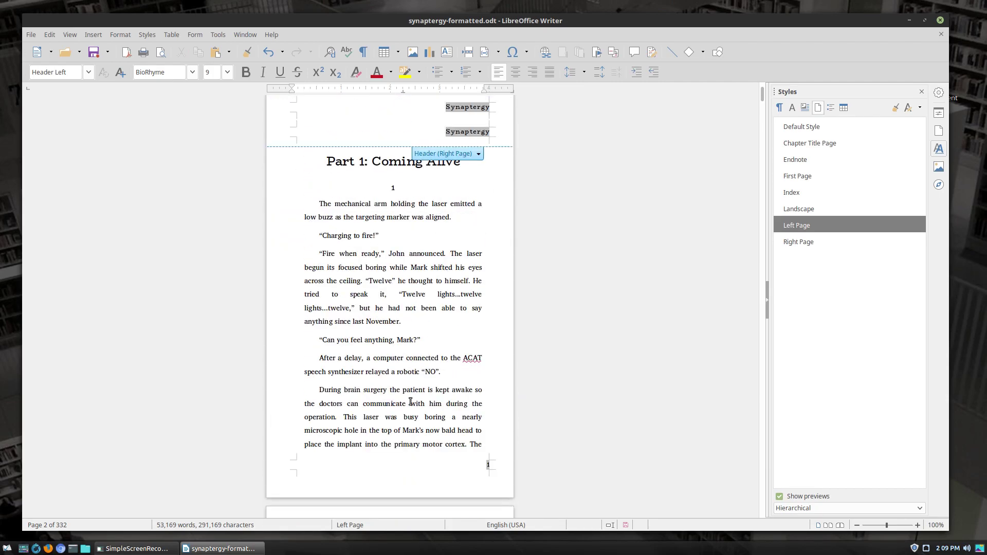
Add a space and a hyphen after the title field in the Right Page header on page 1.
double_click(485, 132)
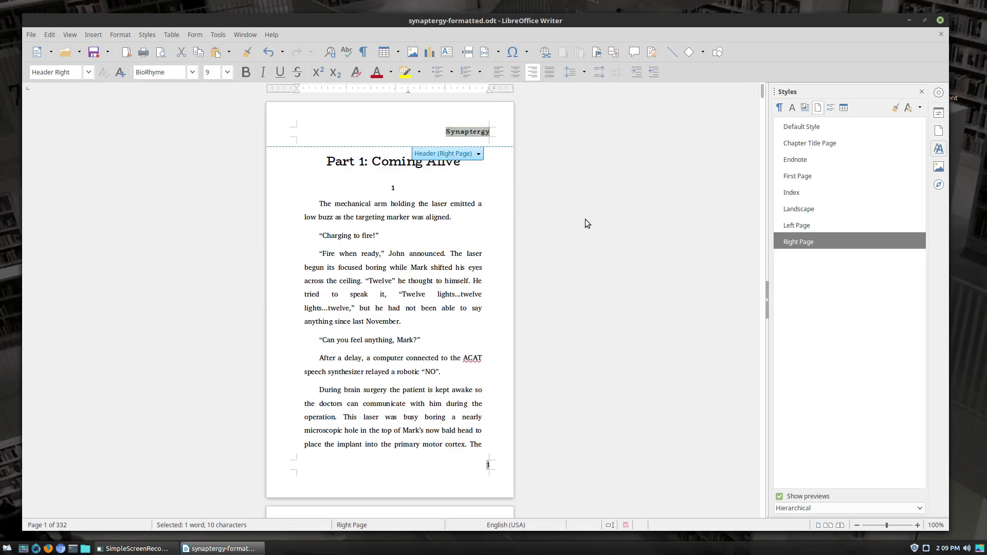
key(Right)
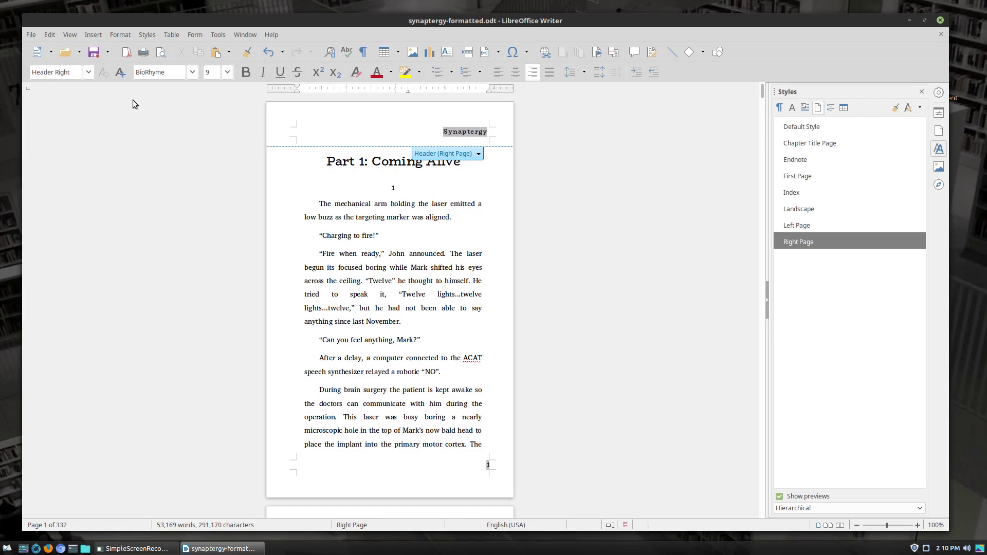
text(-)
Find and open the Character Map application from the desktop's application launcher.
click(7, 548)
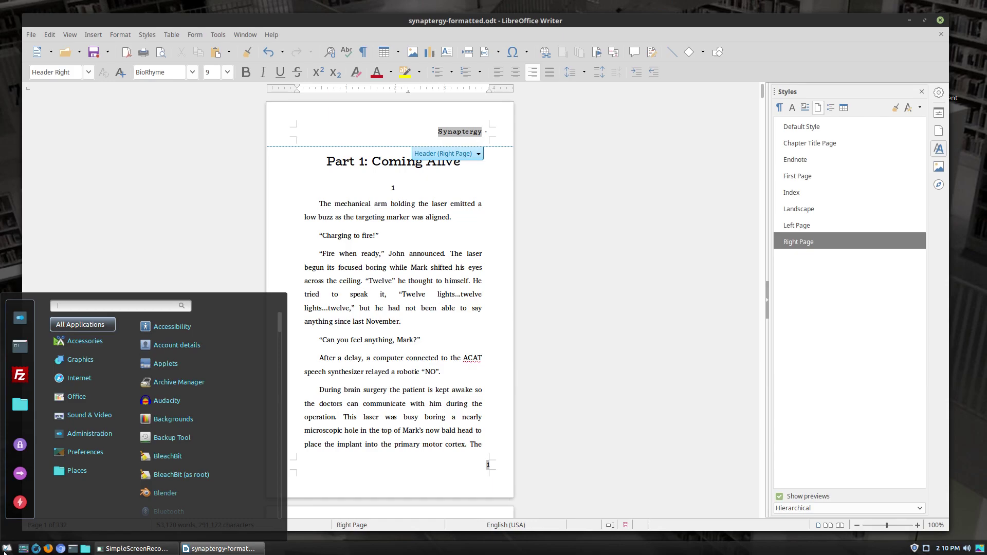
text(fon)
key(BackSpace)
key(BackSpace)
key(BackSpace)
text(chr)
key(BackSpace)
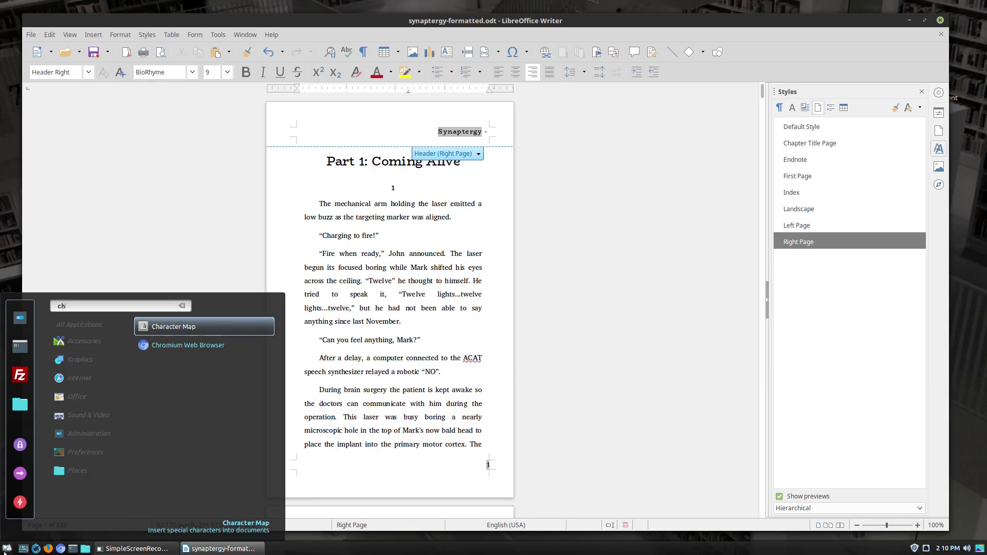
key(Return)
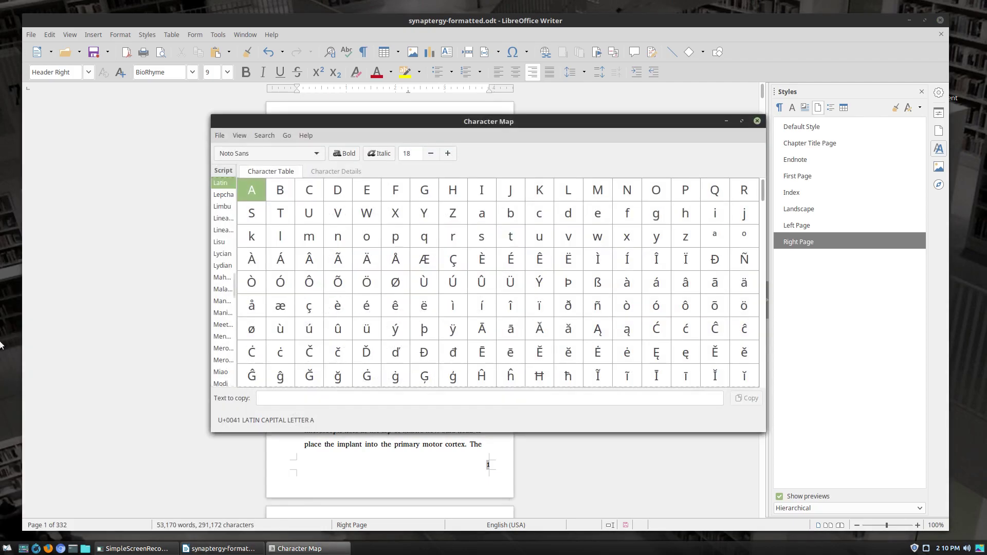
Set the Character Map font to BioRhyme.
click(288, 146)
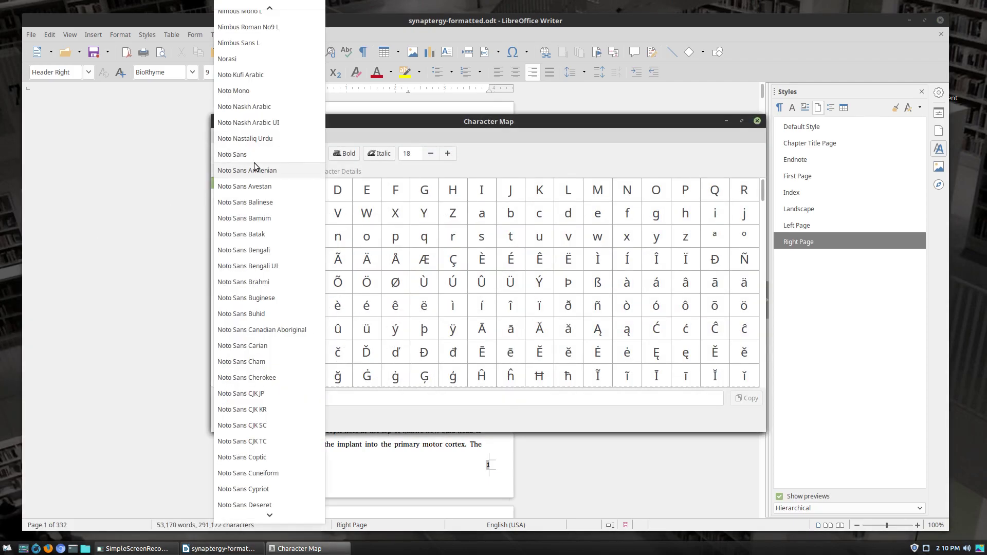
scroll(254, 162, up, 5)
scroll(254, 162, up, 10)
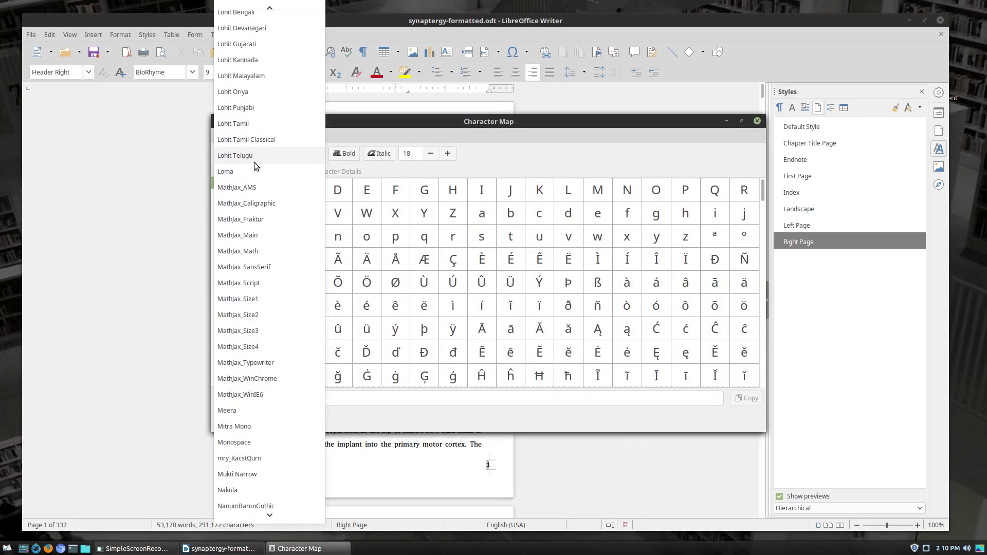
scroll(254, 162, up, 12)
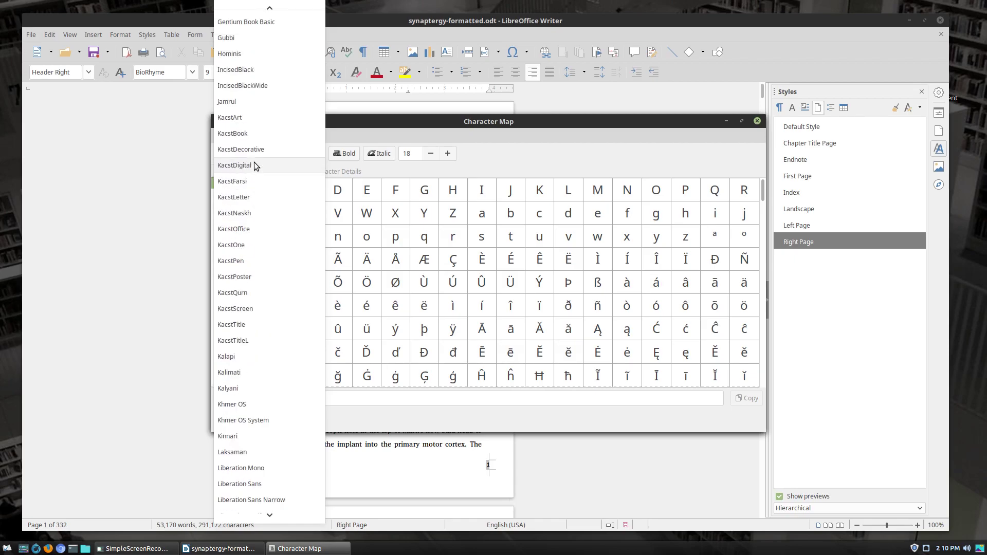
scroll(254, 162, up, 3)
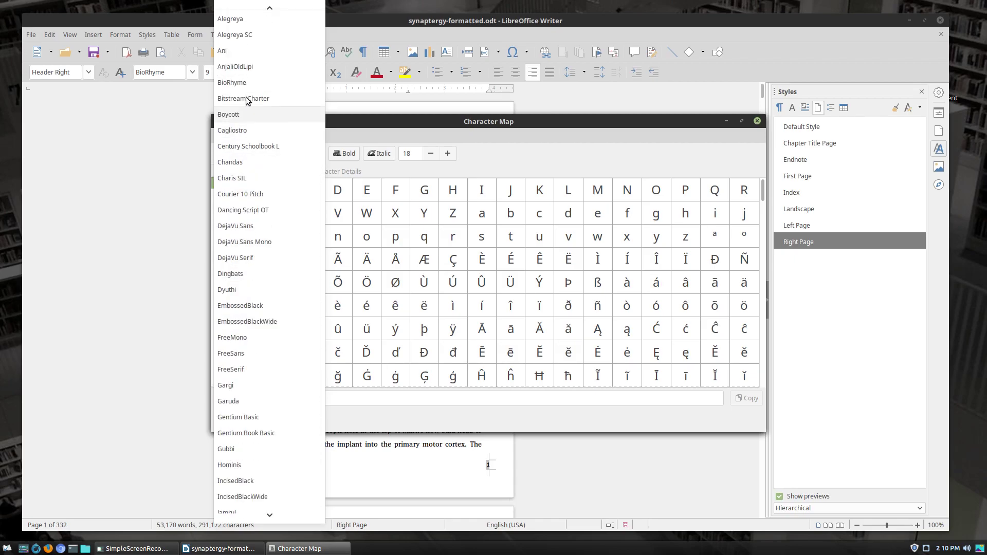
click(251, 81)
Browse the Latin characters of the BioRhyme font for a decorative symbol suited to the header.
scroll(686, 236, down, 15)
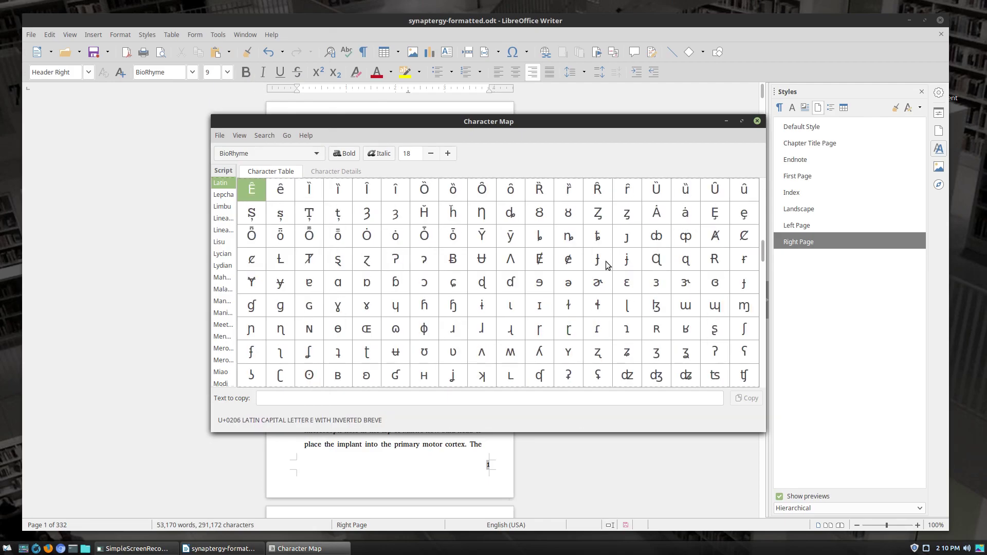
scroll(606, 261, down, 20)
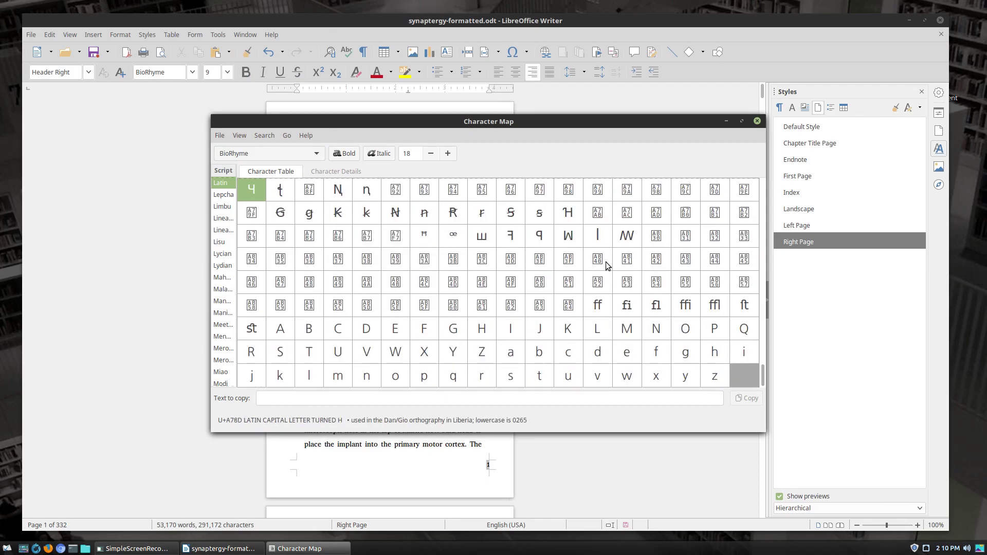
scroll(607, 287, up, 15)
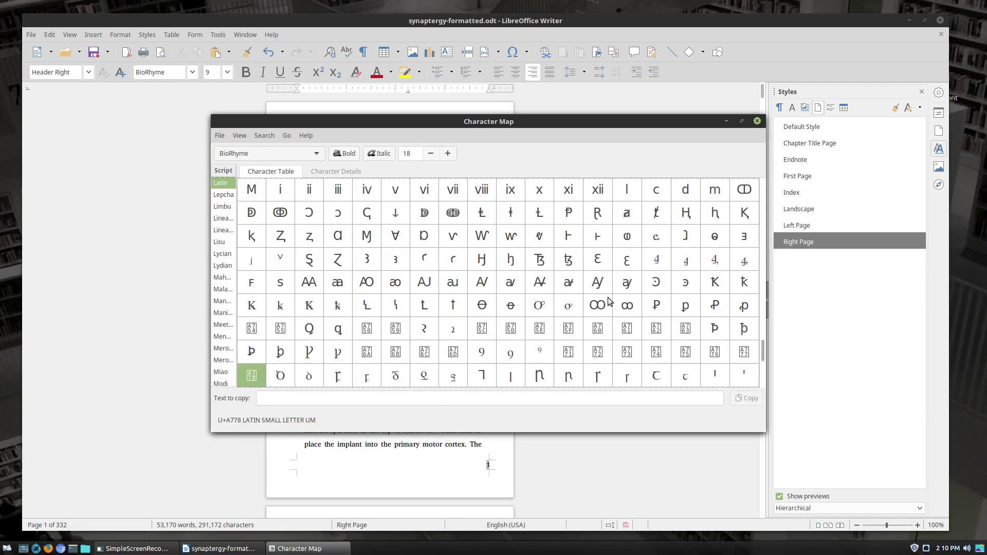
scroll(608, 302, up, 4)
scroll(608, 301, up, 6)
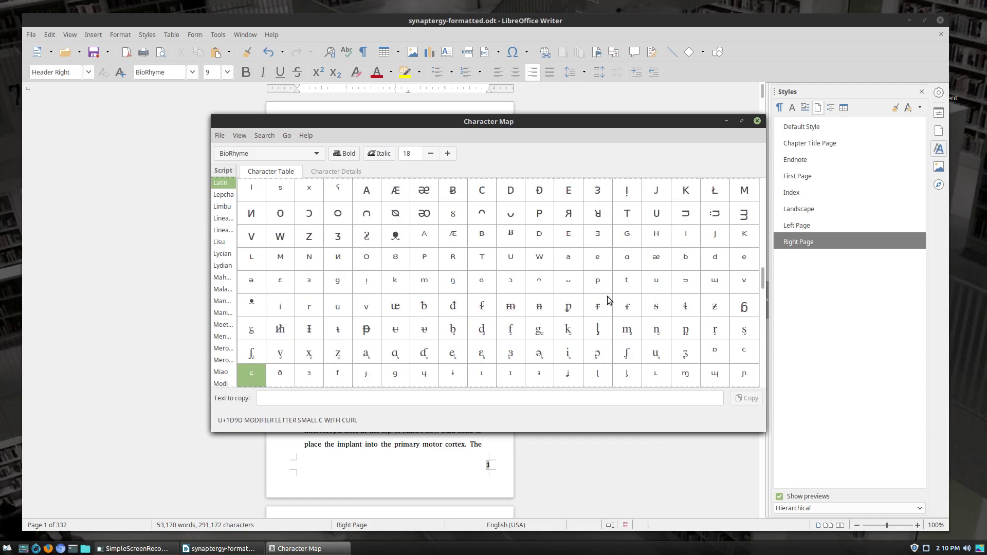
click(250, 306)
scroll(512, 283, up, 12)
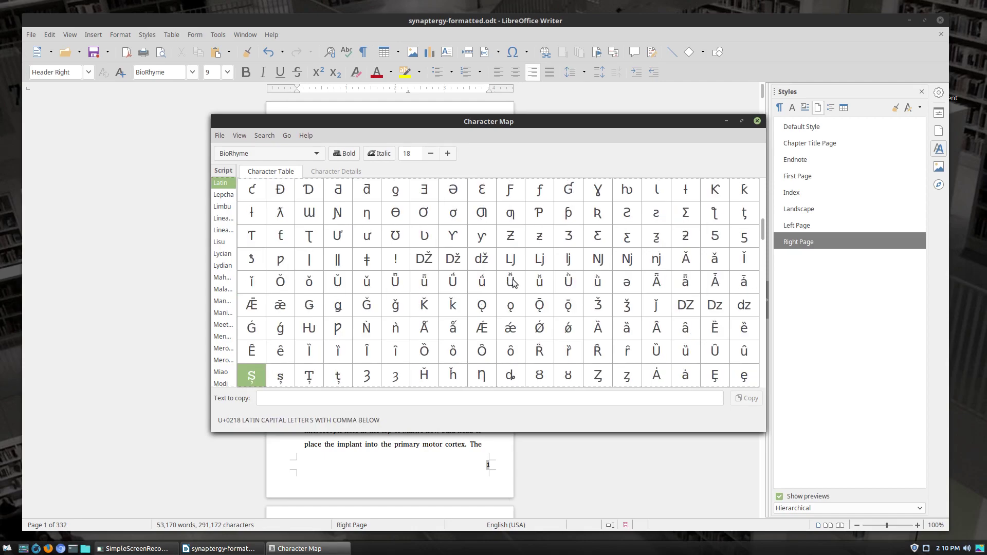
scroll(512, 283, up, 5)
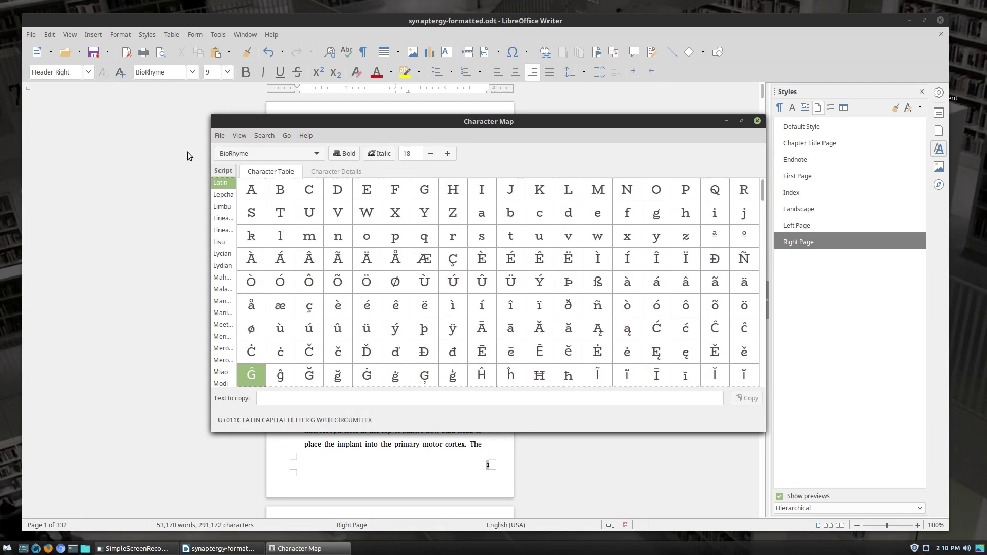
click(322, 171)
click(289, 165)
Select the character U+1D5C, Modifier Letter Small Ain, in the Latin table and view its details.
scroll(656, 261, down, 5)
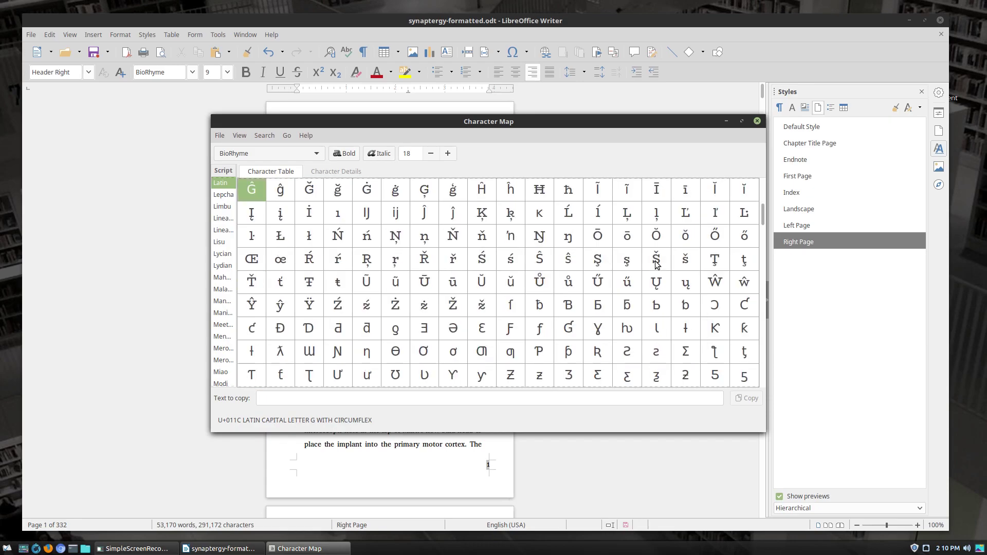
scroll(656, 262, down, 8)
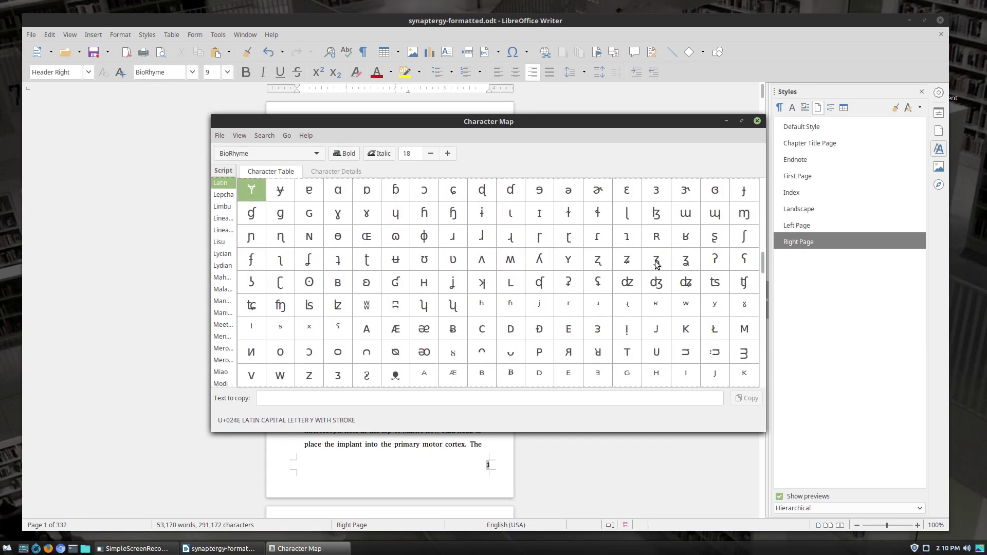
scroll(656, 265, down, 3)
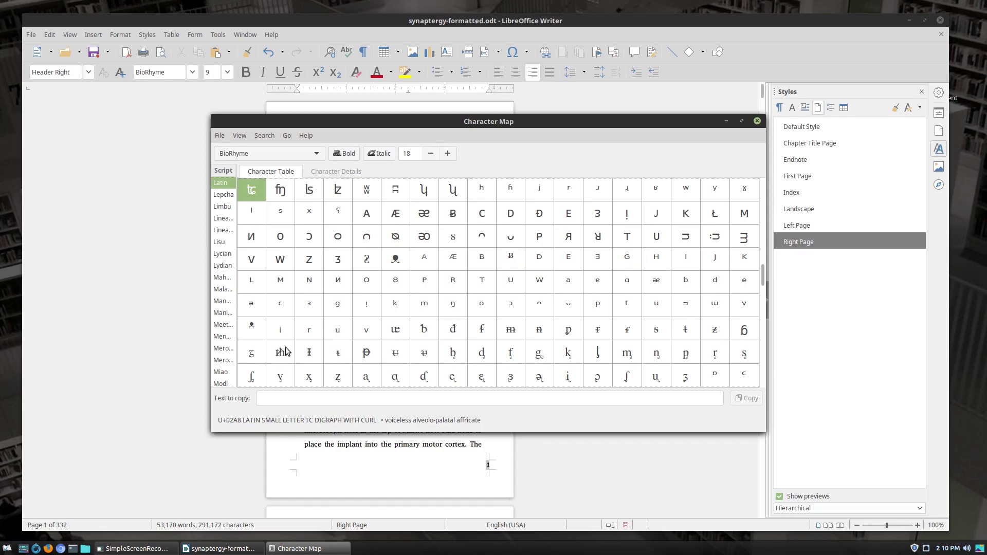
click(253, 325)
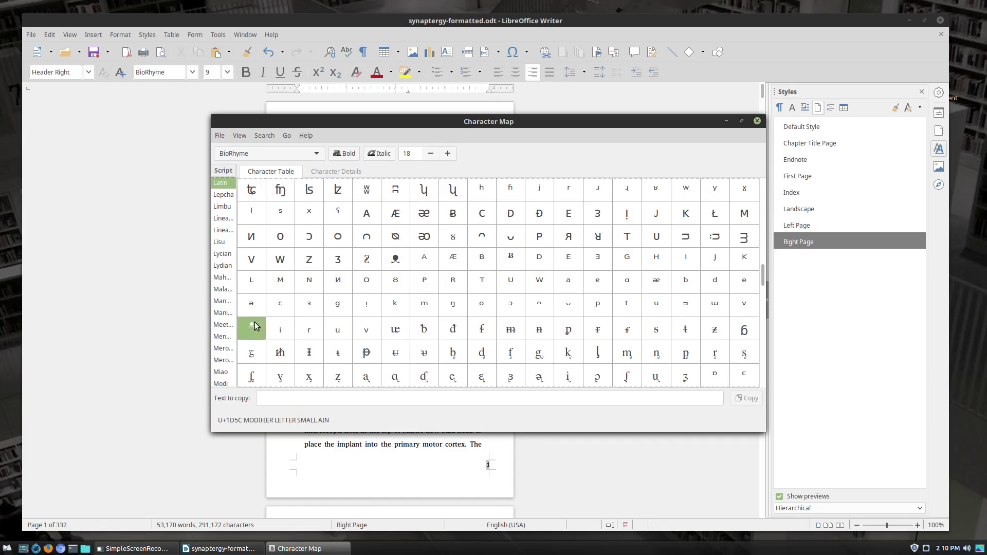
click(319, 171)
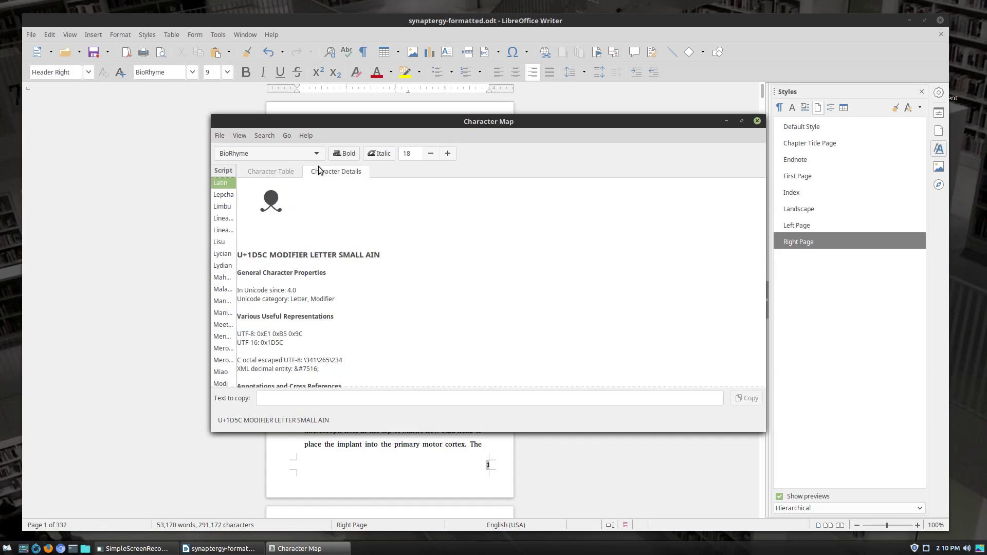
Copy the BioRhyme character U+1D5C, Modifier Letter Small Ain, and return to the manuscript.
click(285, 170)
double_click(251, 332)
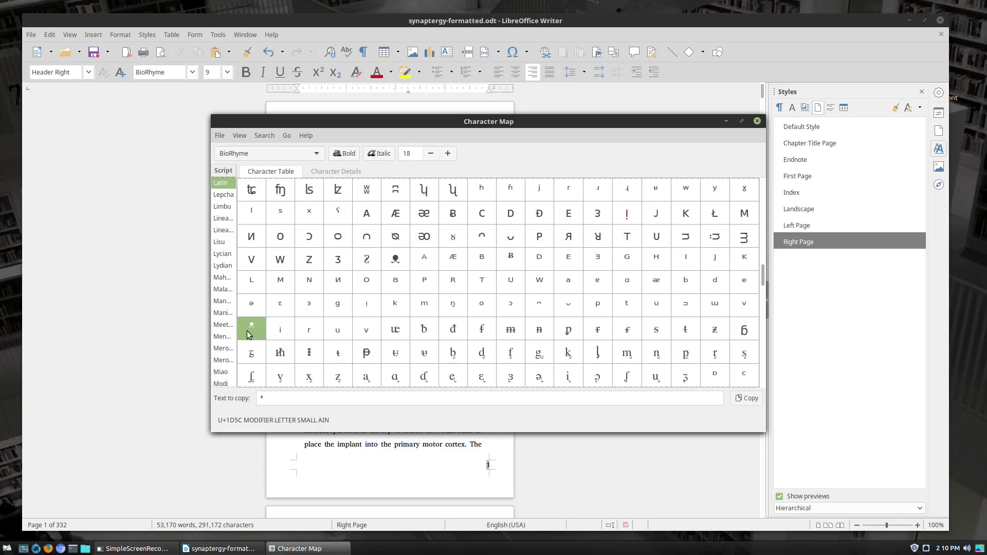
double_click(292, 398)
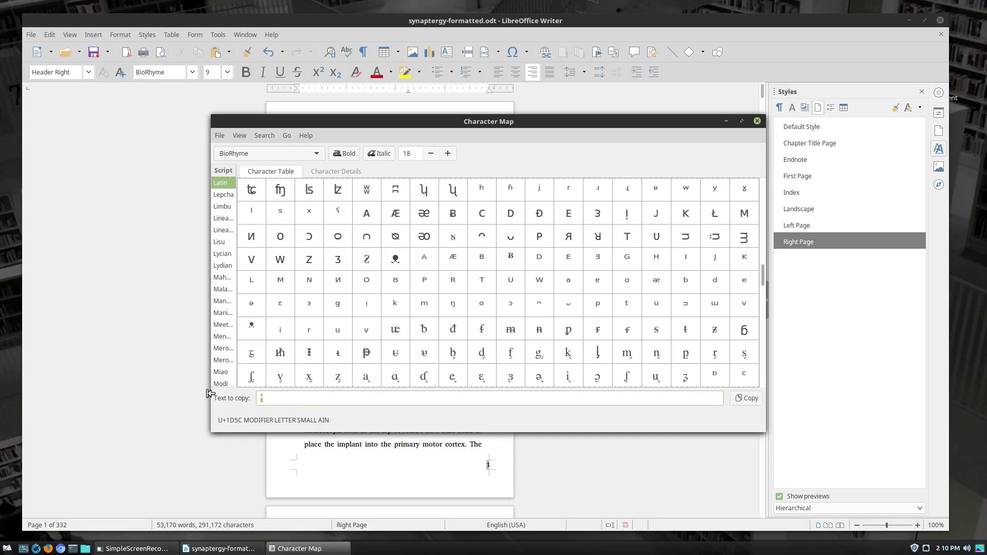
click(725, 121)
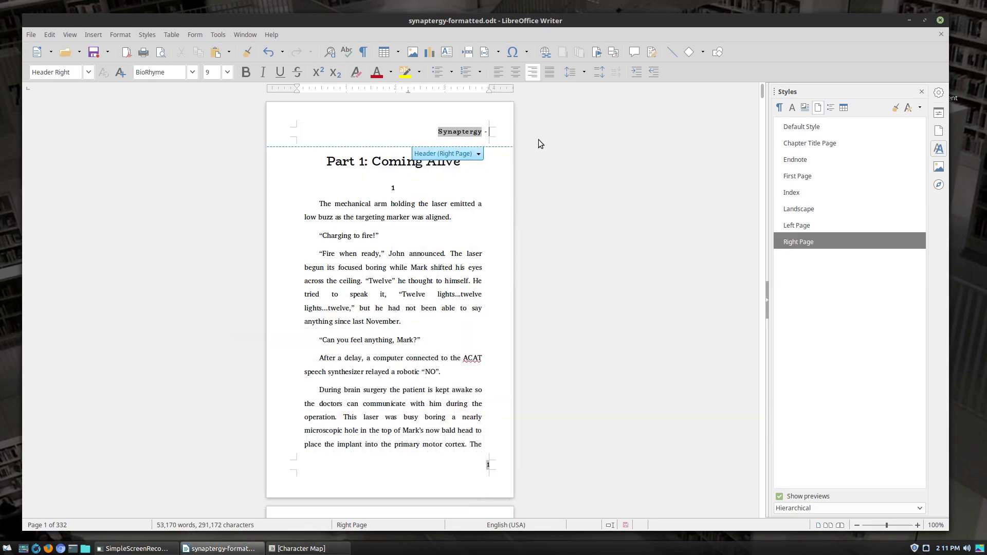
Replace the hyphen after the title in the right page header with the copied symbol, followed by a page number field.
key(BackSpace)
key(ctrl+v)
key(ctrl+v)
click(90, 35)
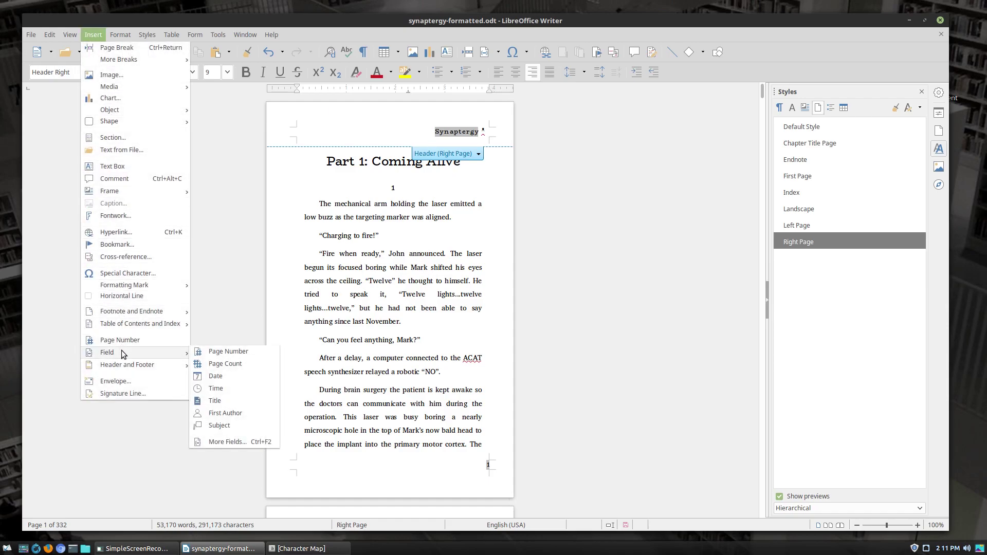
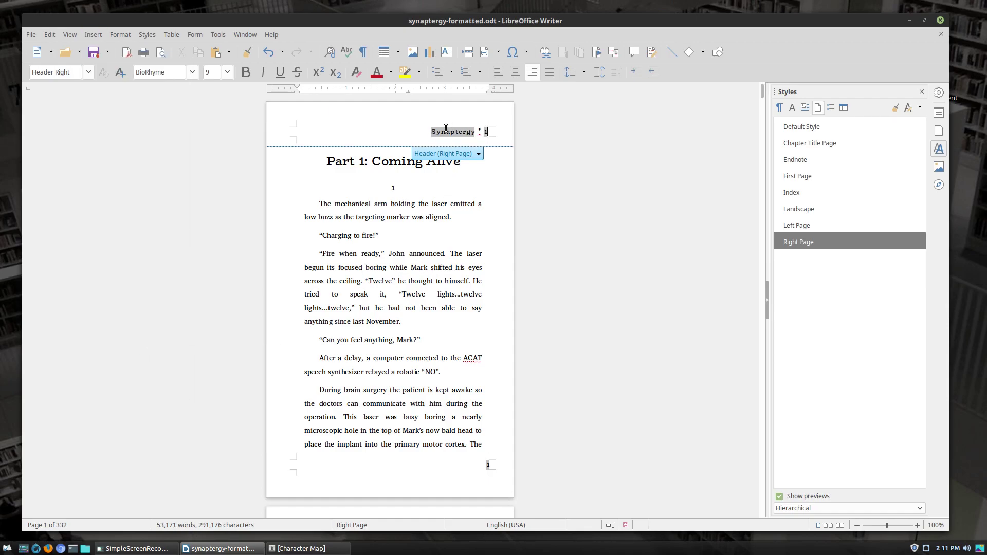
Set the alignment of the Header Right paragraph style to Center.
double_click(446, 131)
click(779, 109)
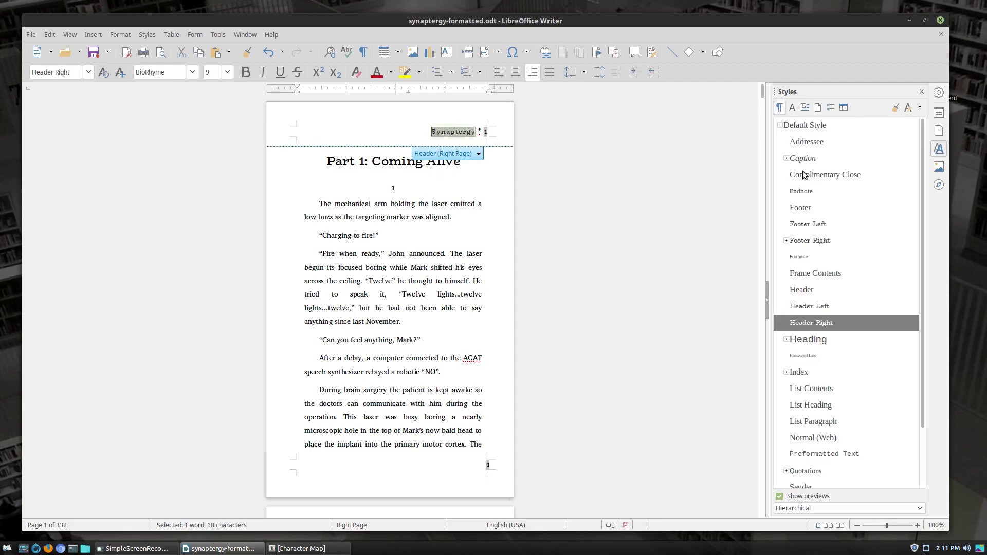
right_click(818, 325)
click(837, 345)
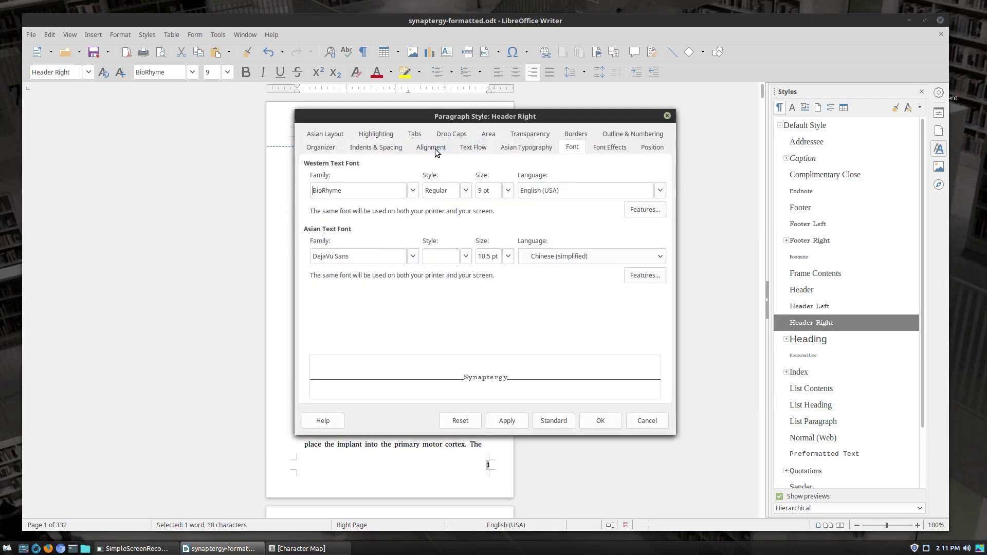
click(435, 149)
click(332, 209)
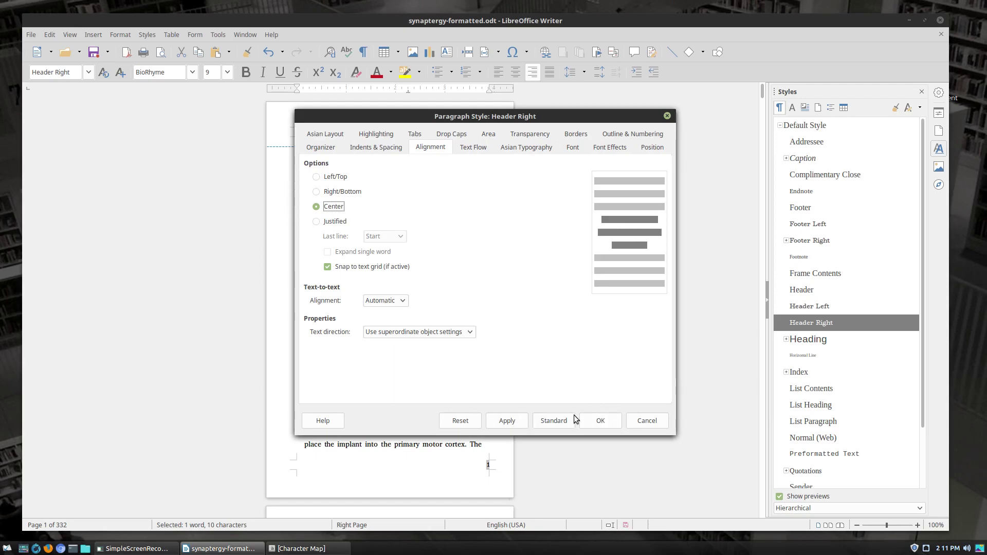
click(600, 422)
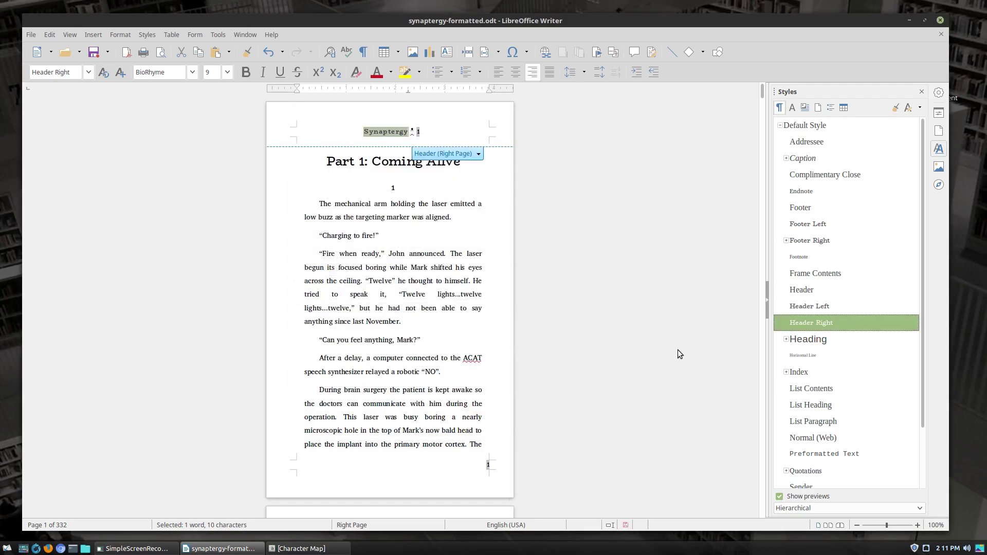
Replace the symbol in the right page header with U+1D25, Latin Letter Ain, copied from Character Map.
click(392, 135)
key(shift+Right)
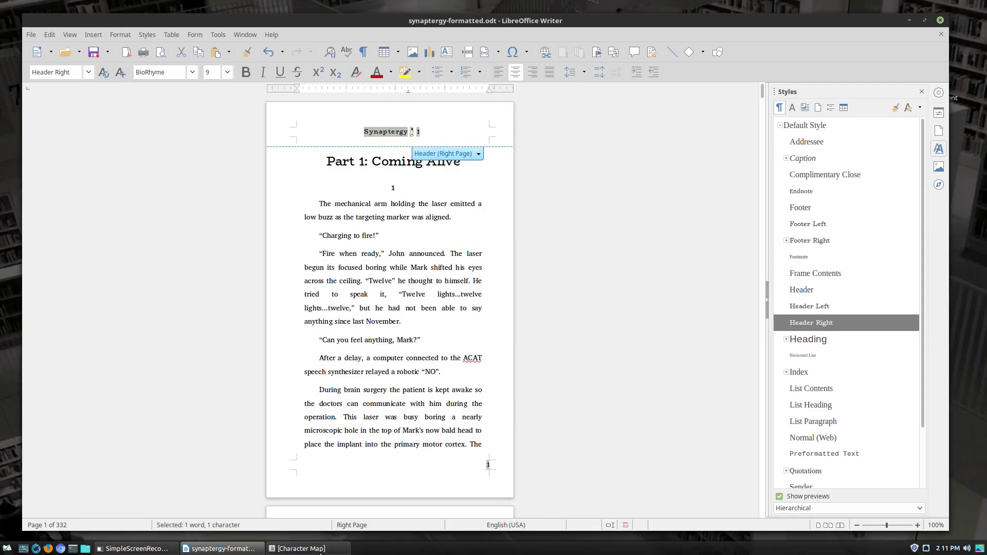
click(320, 548)
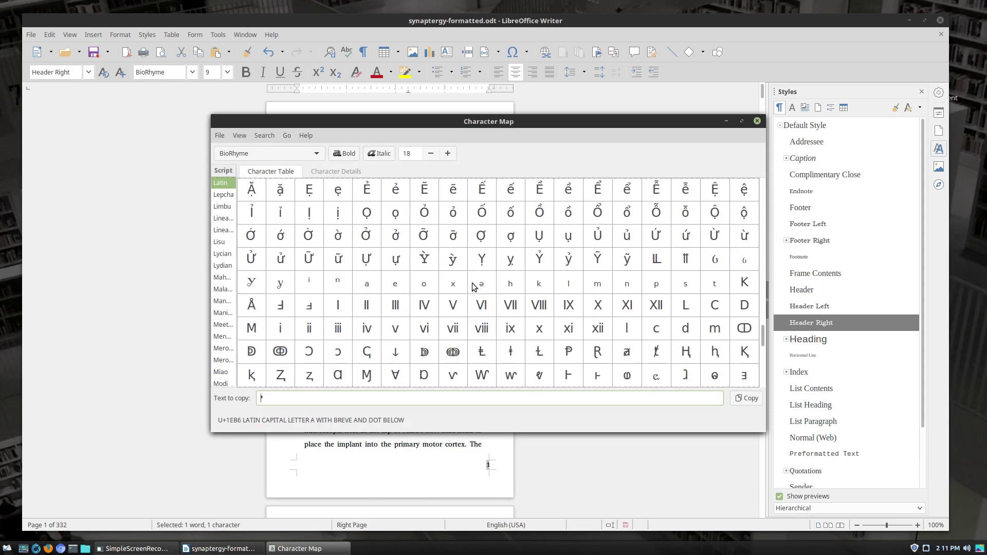
scroll(473, 286, down, 10)
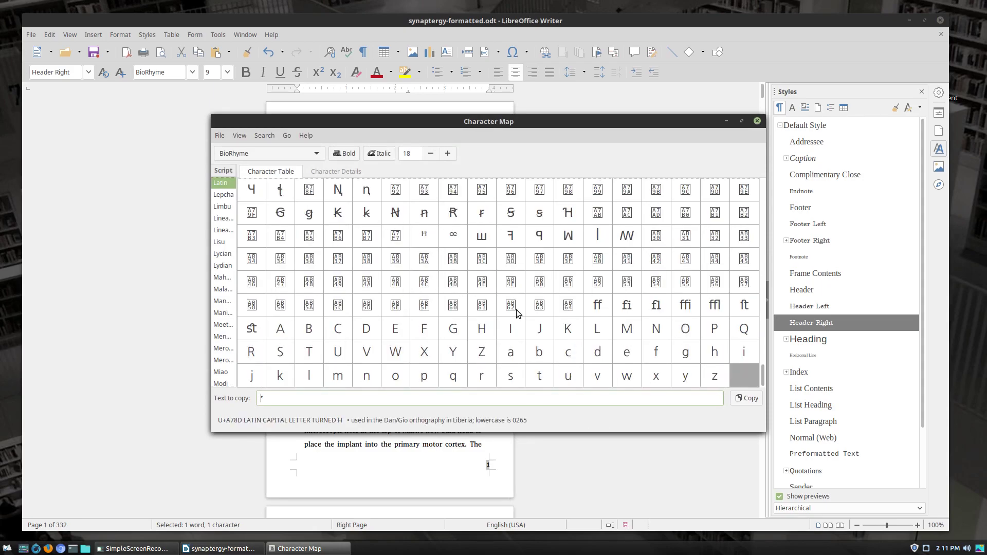
scroll(516, 311, up, 15)
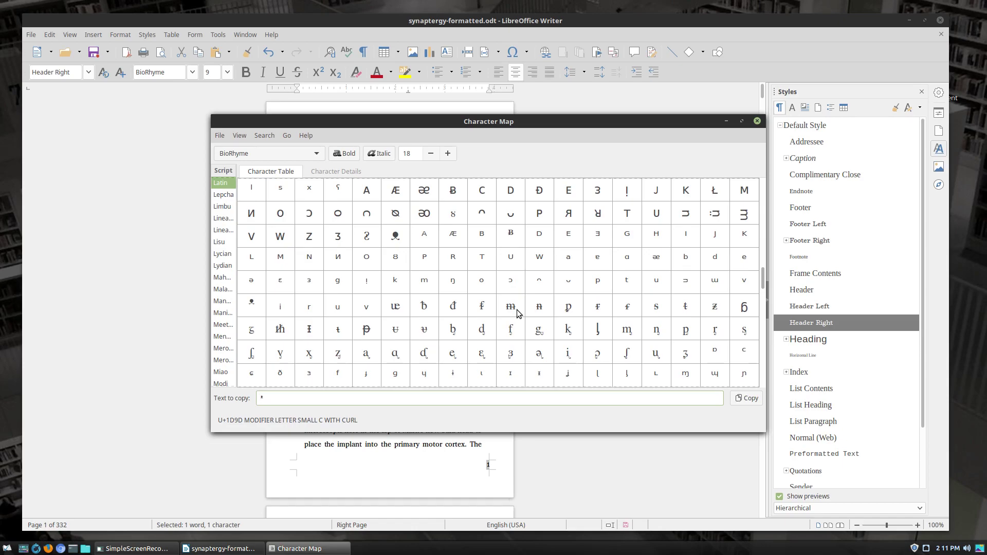
click(396, 240)
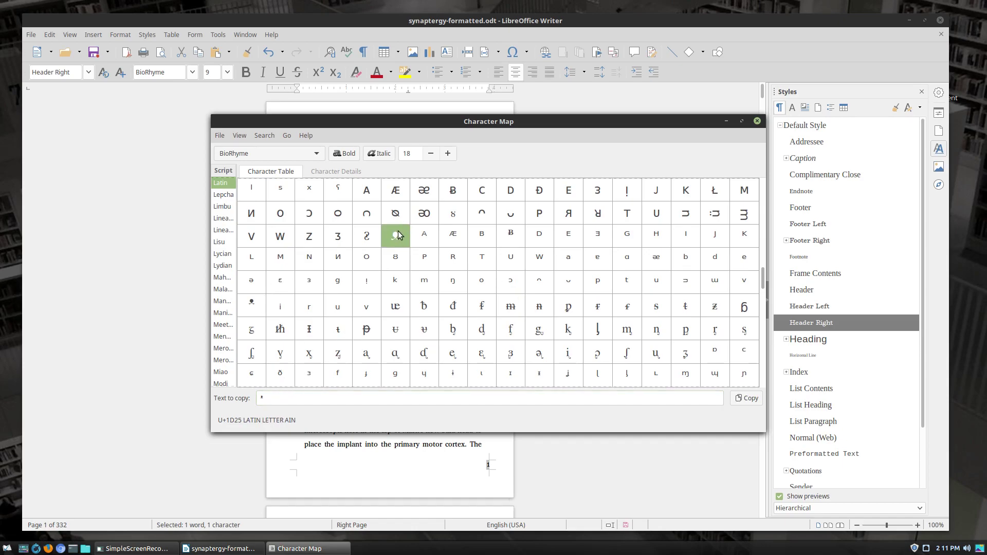
click(286, 397)
key(BackSpace)
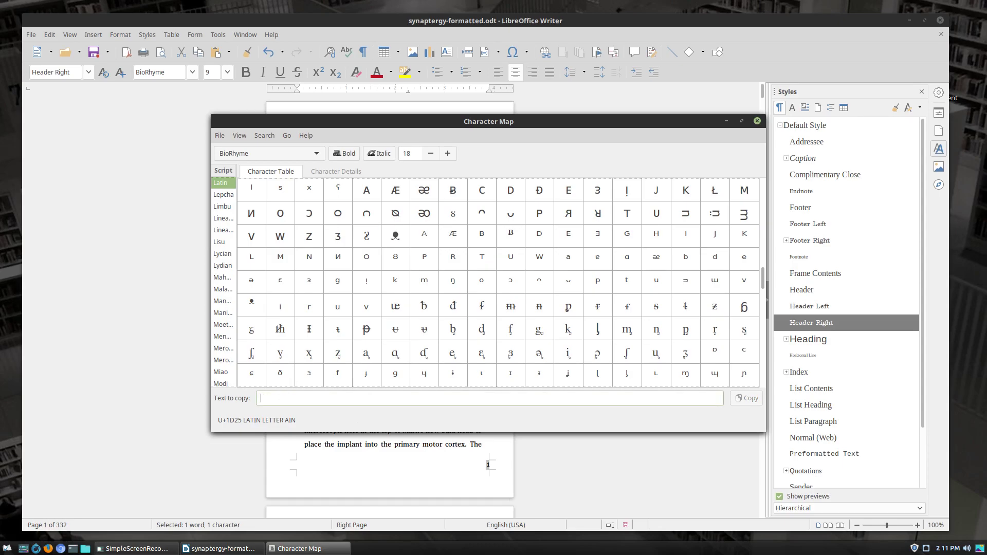
double_click(395, 236)
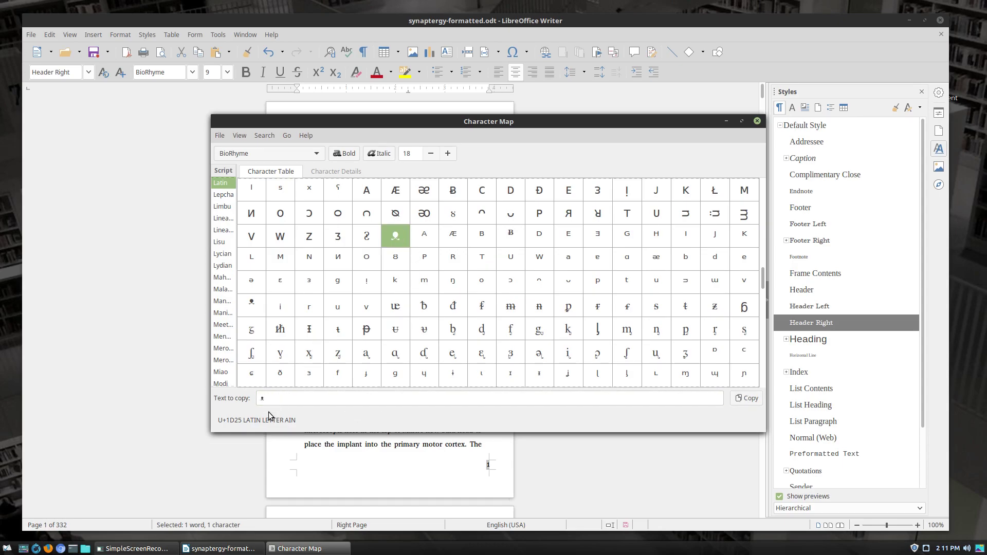
drag(266, 399, 240, 393)
click(620, 17)
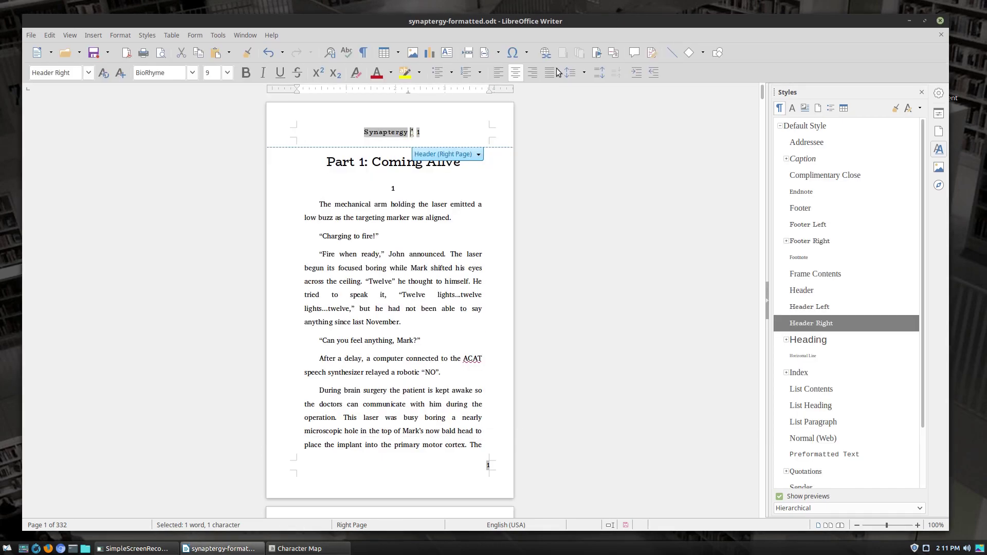
key(ctrl+v)
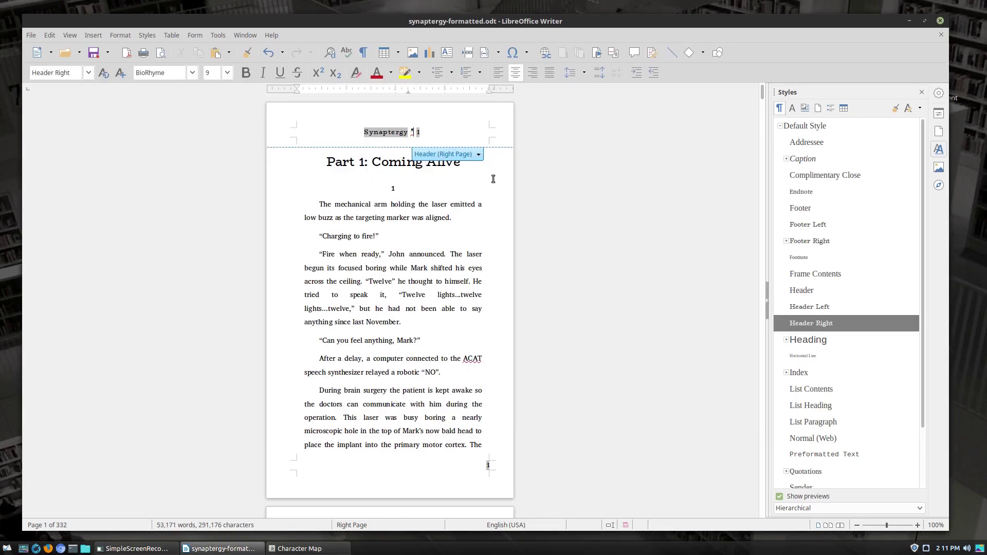
Widen the spacing with an extra space on each side of the symbol in the right page header.
key(End)
click(408, 134)
click(419, 134)
key(BackSpace)
key(ctrl+z)
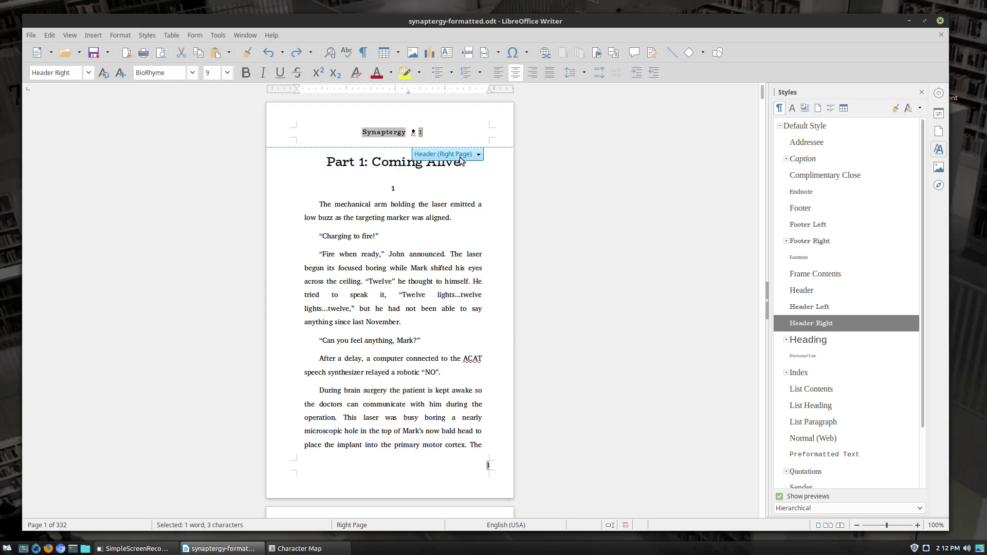
click(454, 237)
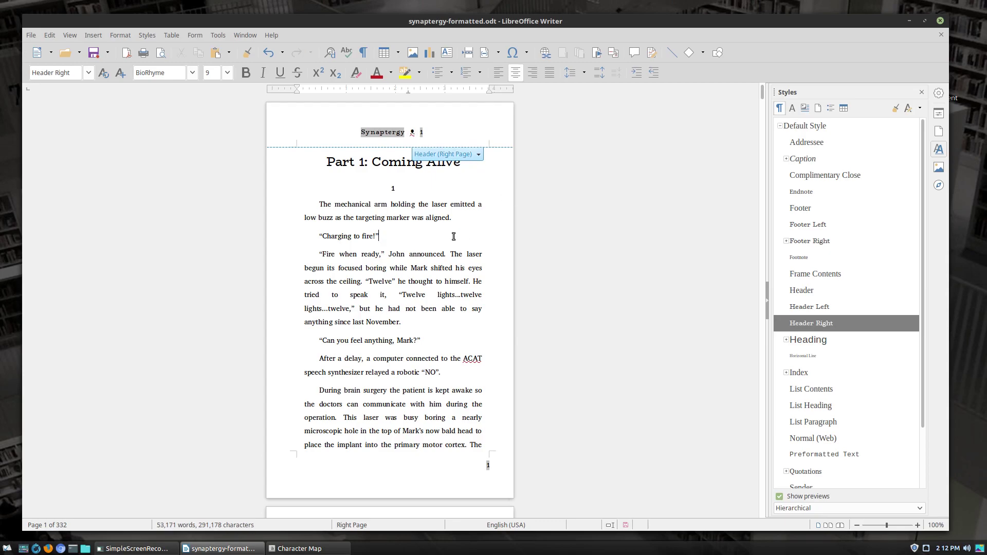
Delete the page number from the right page footer.
scroll(462, 209, down, 3)
scroll(462, 209, down, 13)
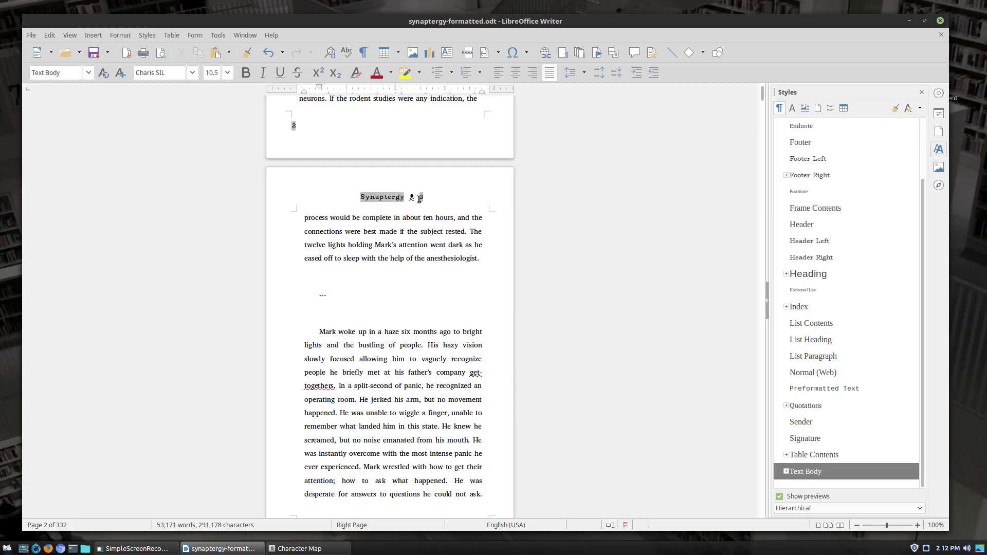
scroll(432, 255, down, 8)
scroll(431, 255, up, 4)
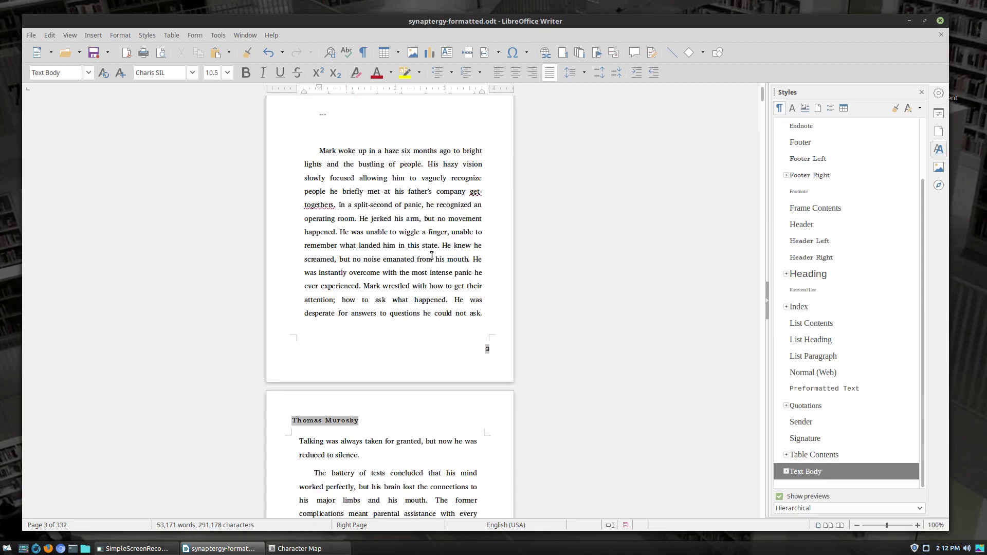
click(473, 350)
key(shift+End)
key(Delete)
Delete the page number from the left page footer.
scroll(424, 233, down, 3)
scroll(424, 233, down, 9)
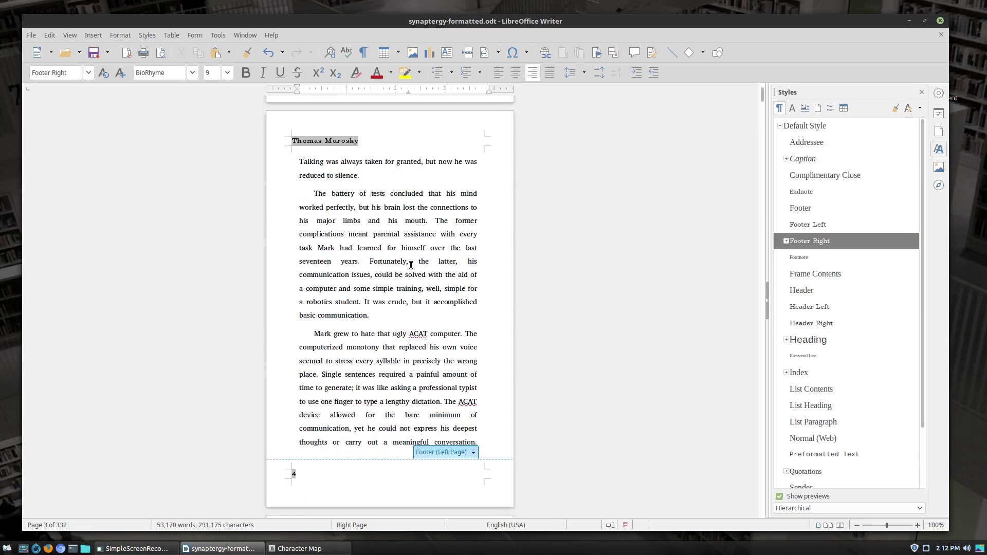
click(292, 342)
key(shift+End)
key(Delete)
Replace the left page header's content with a page number field, the copied ain symbol and a First Author field.
scroll(424, 199, up, 12)
scroll(424, 200, down, 18)
scroll(425, 200, up, 4)
scroll(406, 243, down, 1)
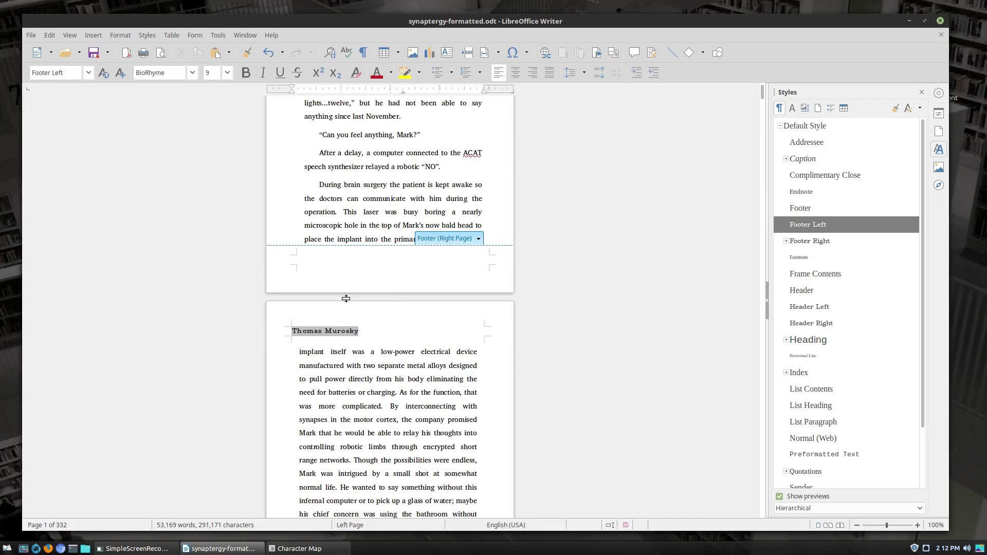
click(292, 330)
key(shift+End)
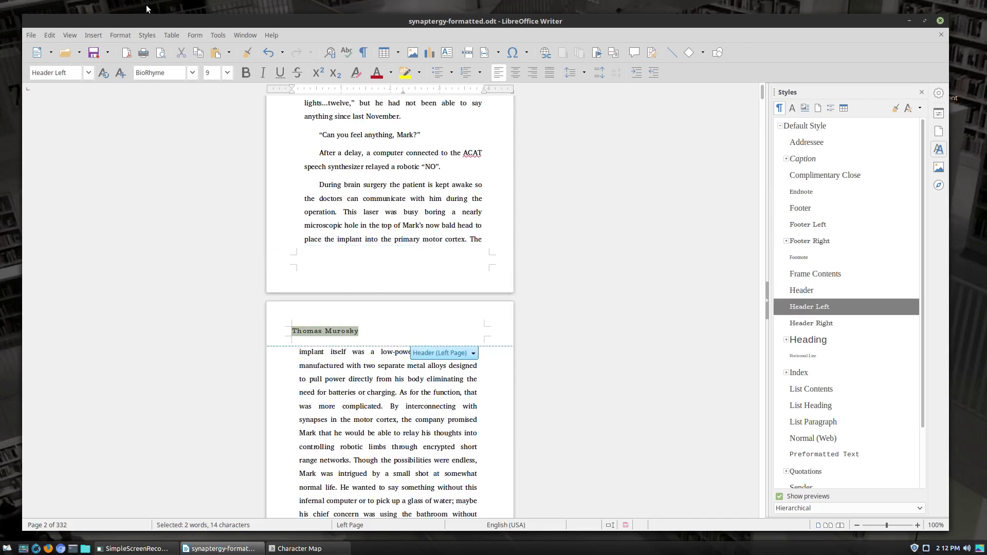
click(93, 35)
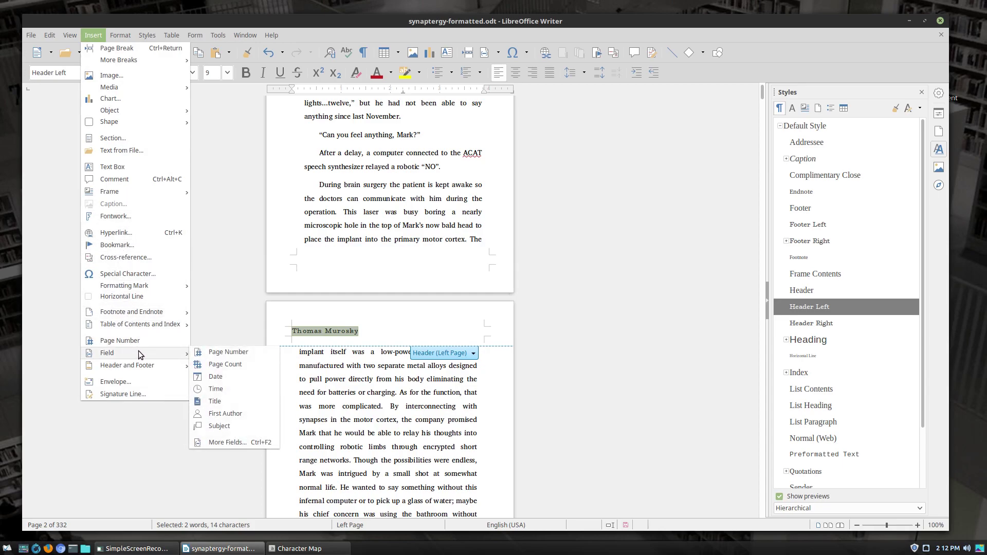
click(119, 341)
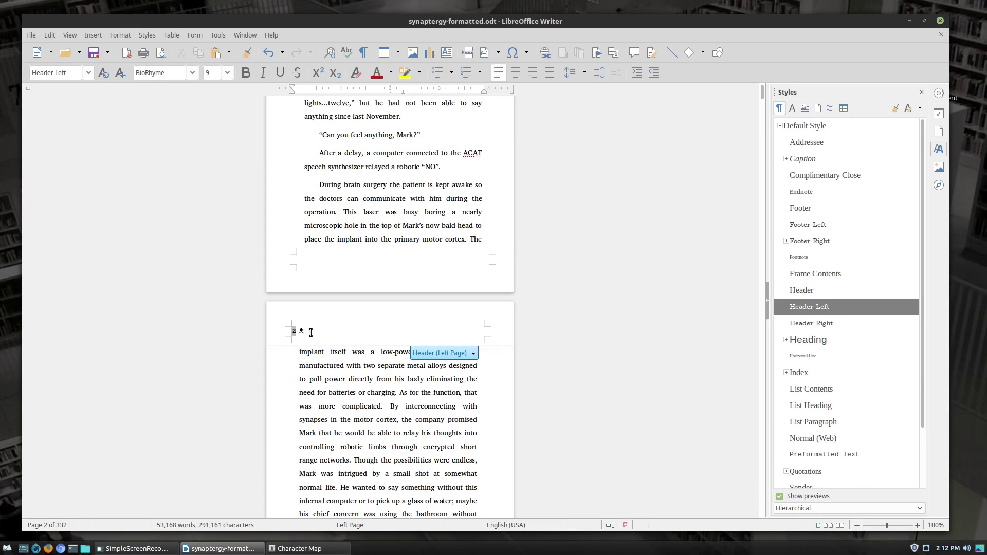
click(87, 35)
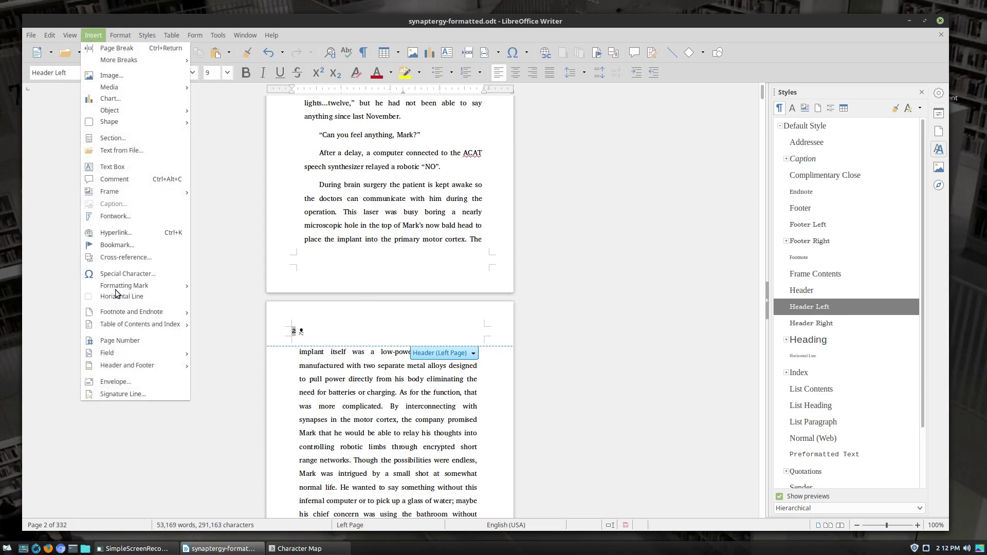
mouse_move(121, 353)
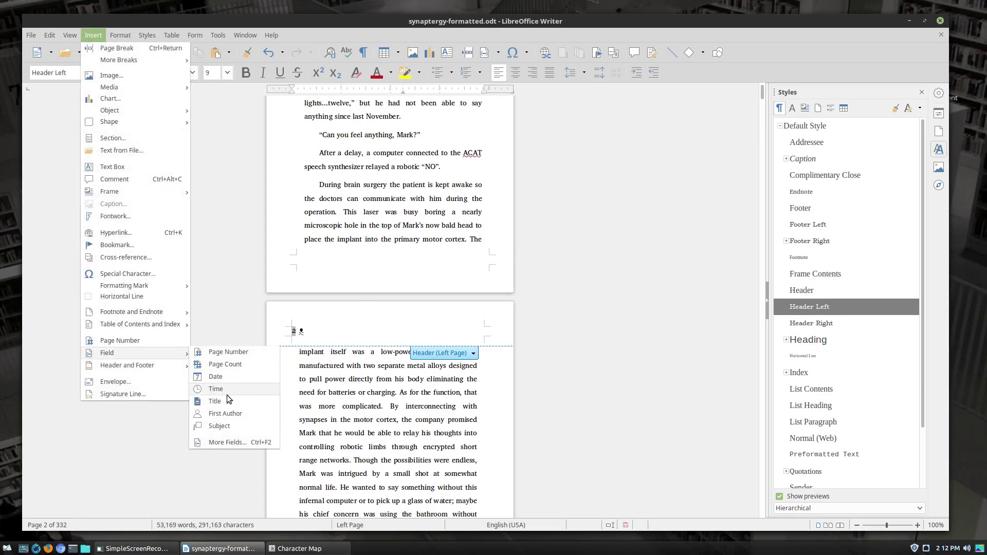
click(239, 414)
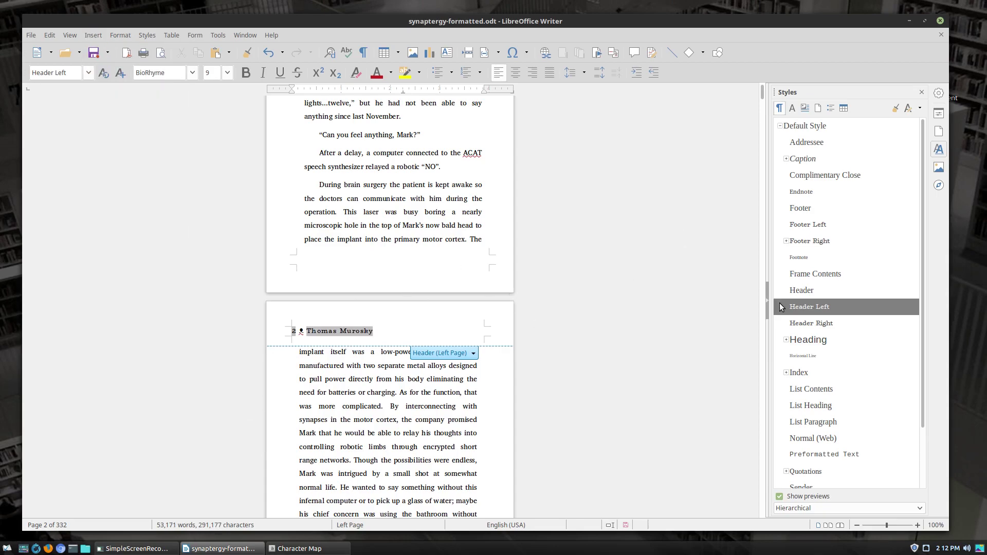
Set the alignment of the Header Left paragraph style to Center and check the headers on the following pages.
right_click(804, 310)
click(826, 328)
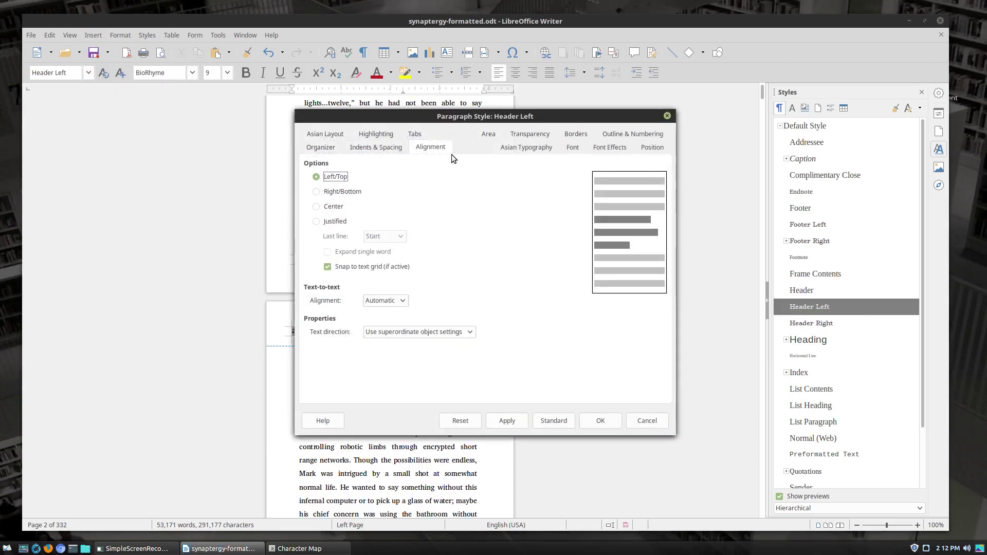
click(333, 207)
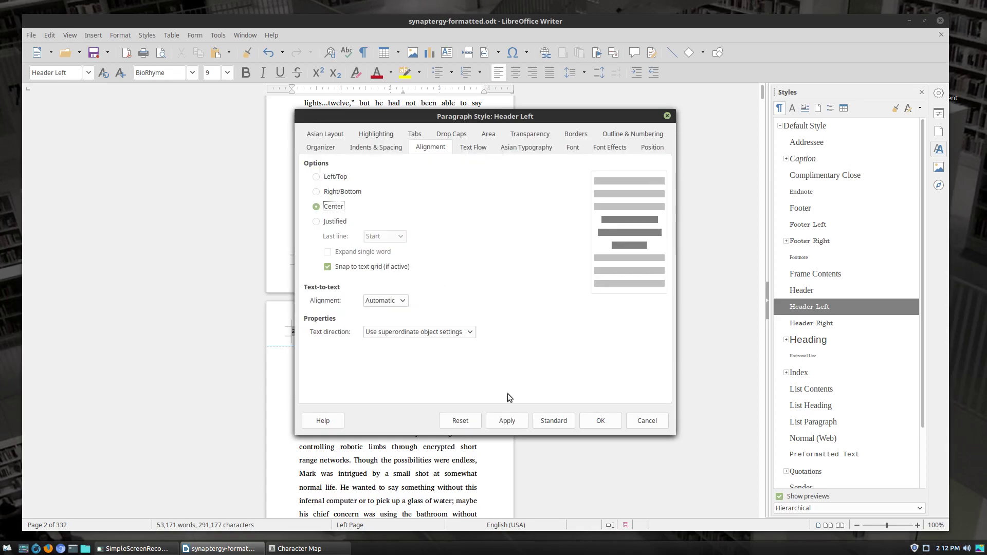
click(599, 421)
click(523, 417)
scroll(532, 420, down, 8)
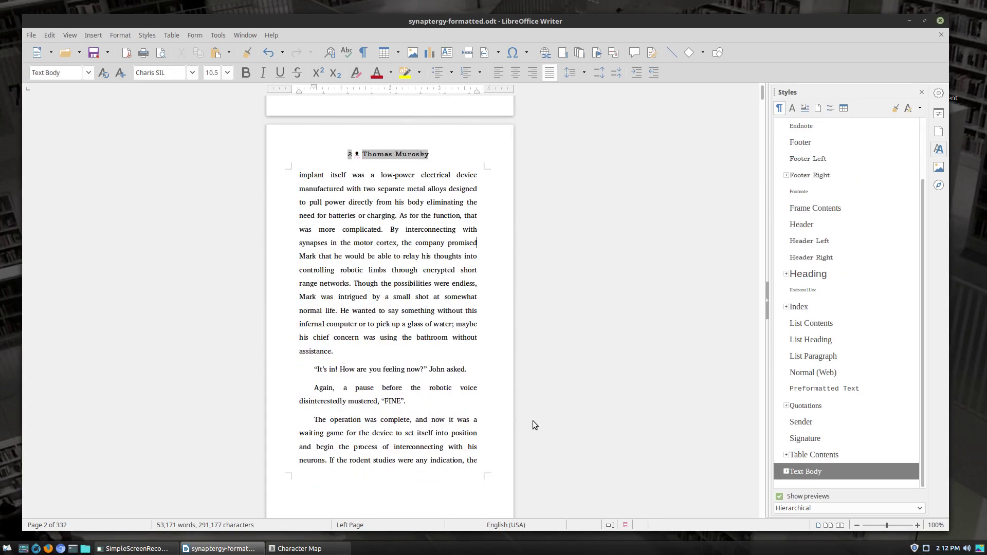
scroll(532, 419, down, 4)
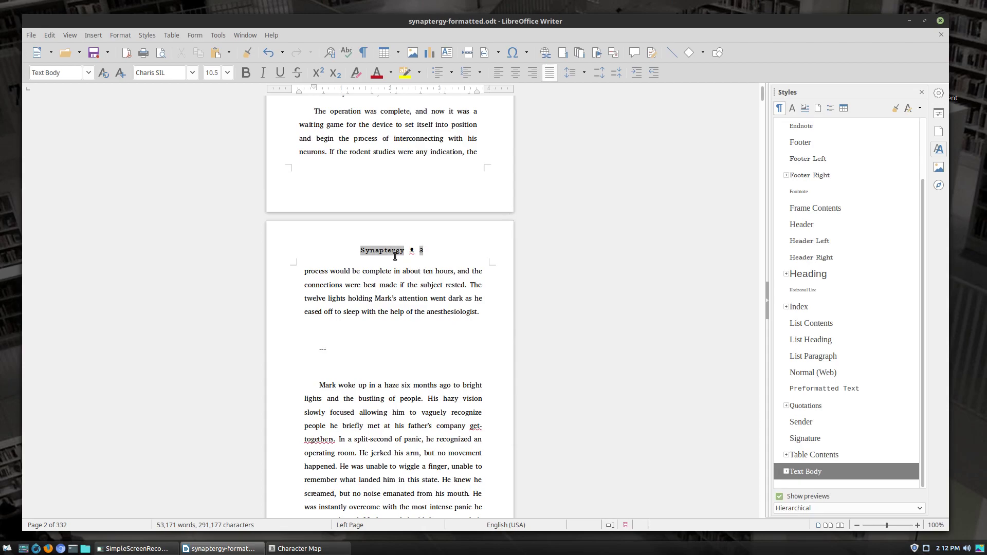
scroll(389, 253, down, 20)
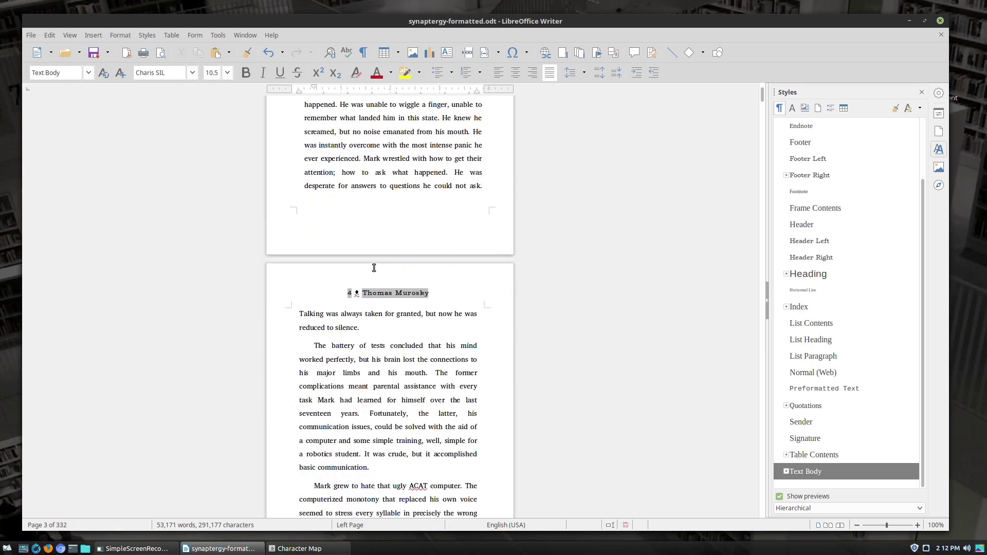
Check the left and right page headers over the following pages and save the document.
scroll(385, 286, down, 10)
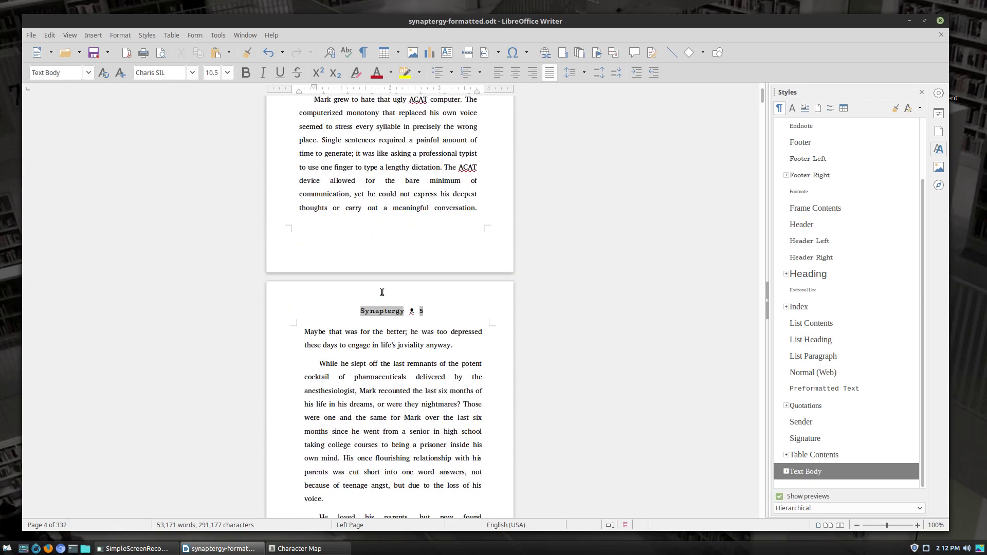
double_click(393, 312)
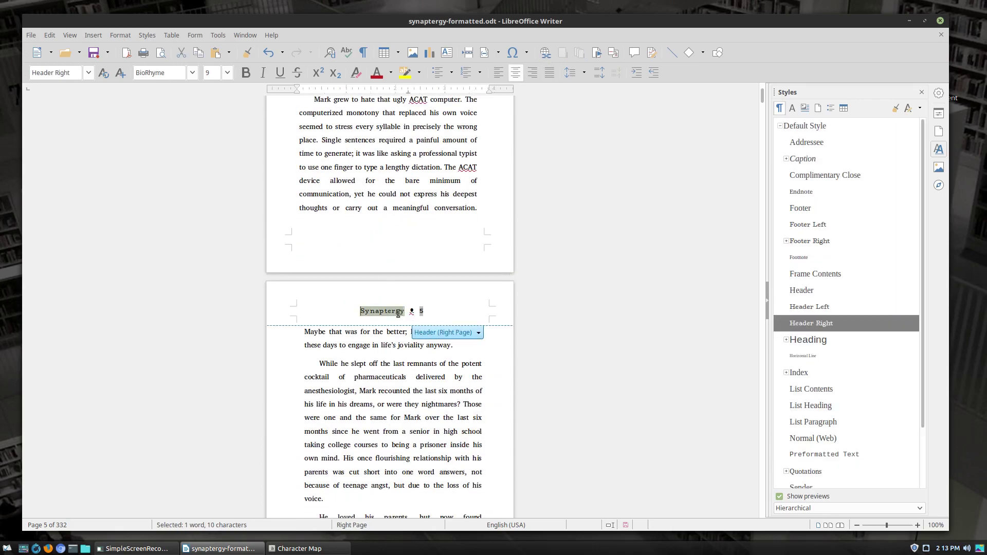
scroll(430, 401, down, 12)
scroll(430, 401, down, 2)
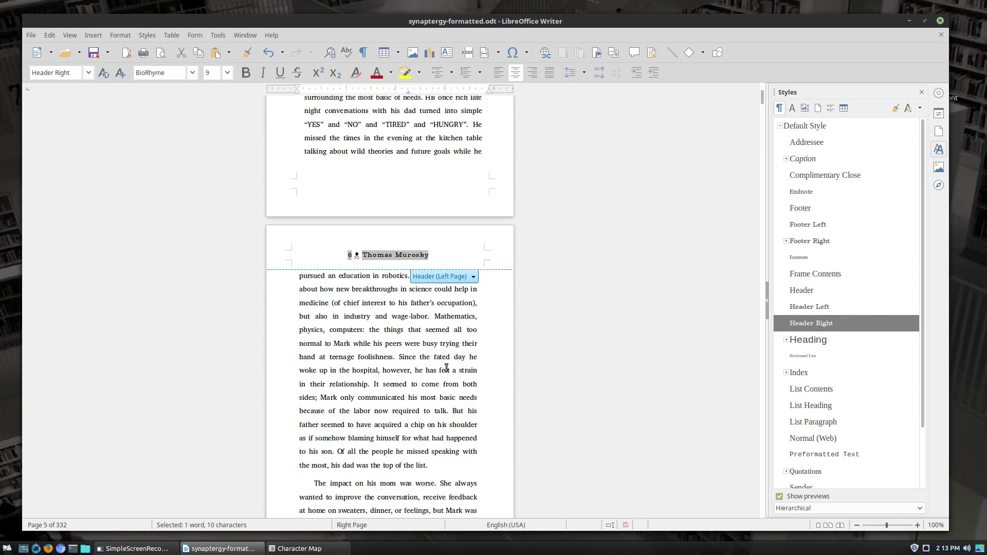
scroll(445, 337, up, 4)
key(ctrl+s)
scroll(442, 284, up, 10)
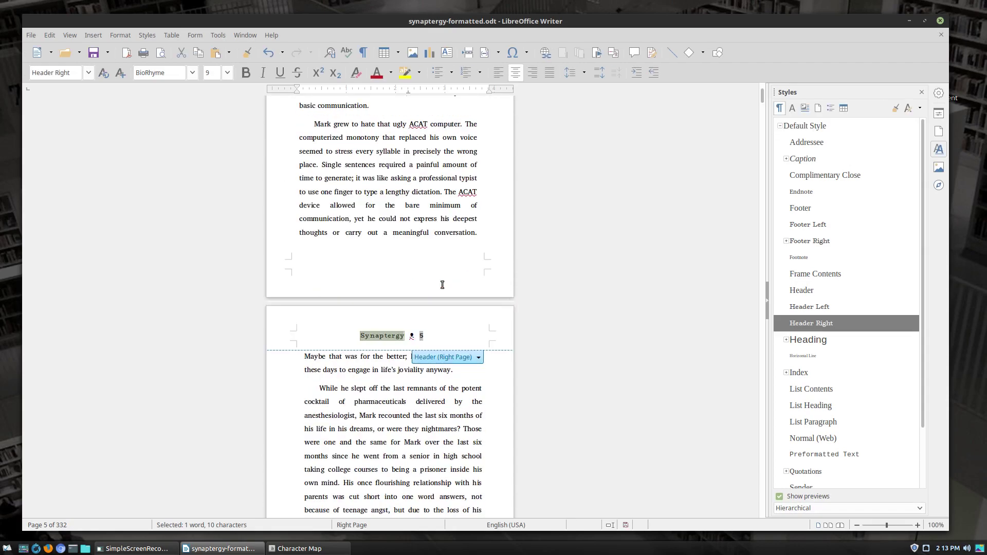
scroll(351, 277, up, 3)
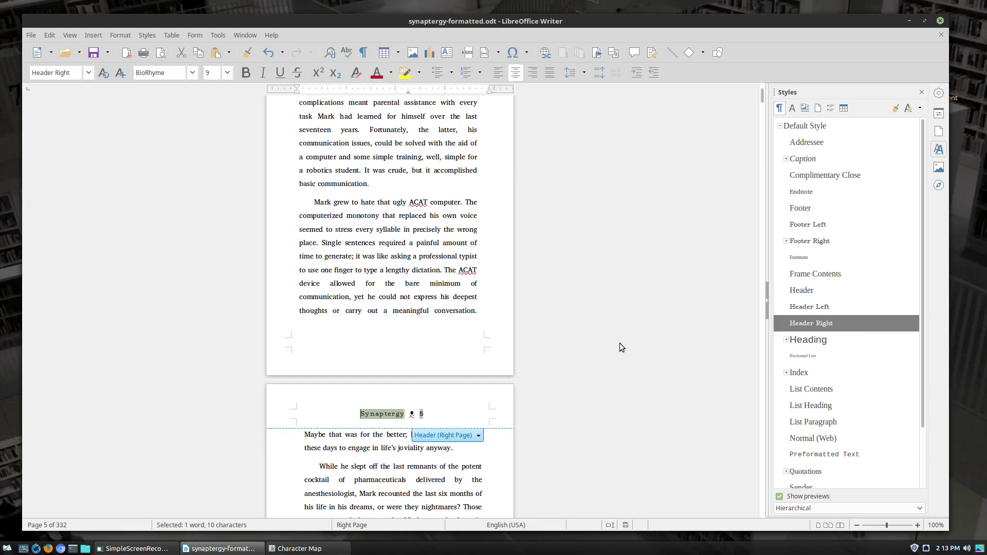
Set the alignment of the Header Left paragraph style to Left/Top.
scroll(509, 390, down, 10)
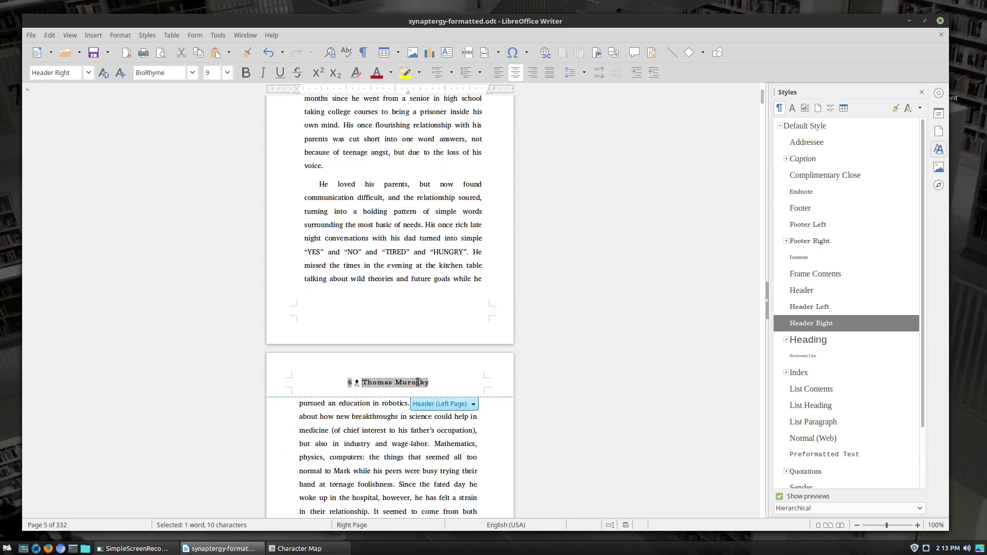
double_click(810, 307)
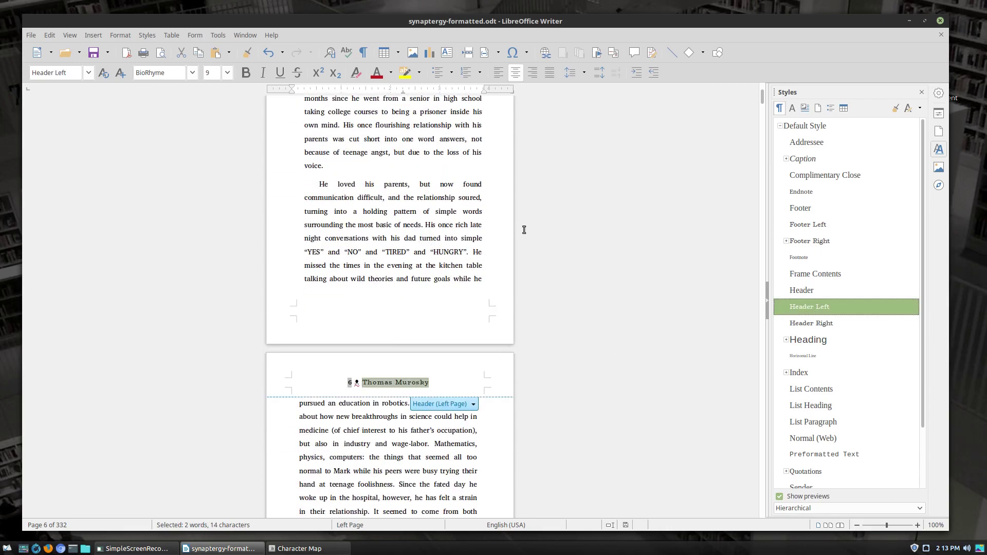
right_click(810, 307)
click(853, 322)
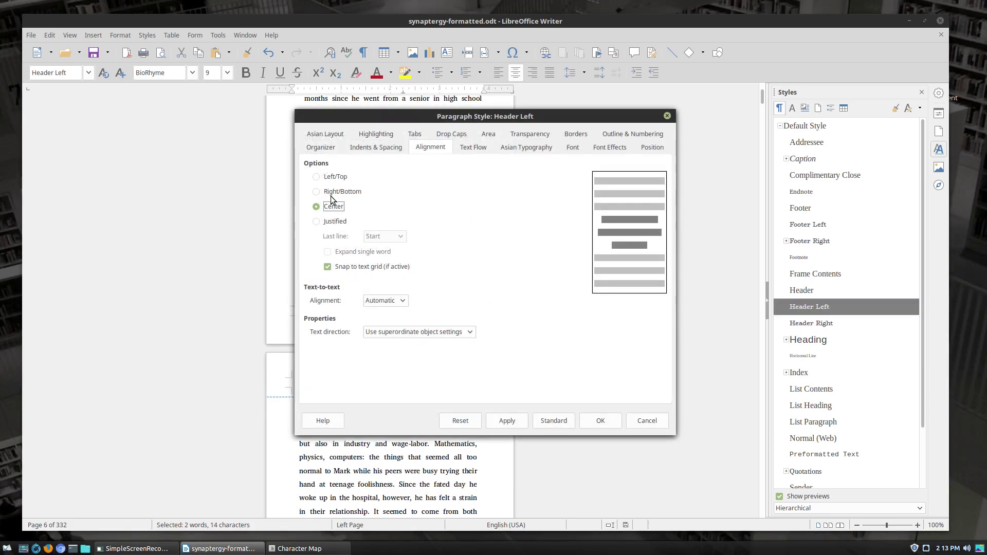
click(329, 180)
click(506, 421)
click(602, 420)
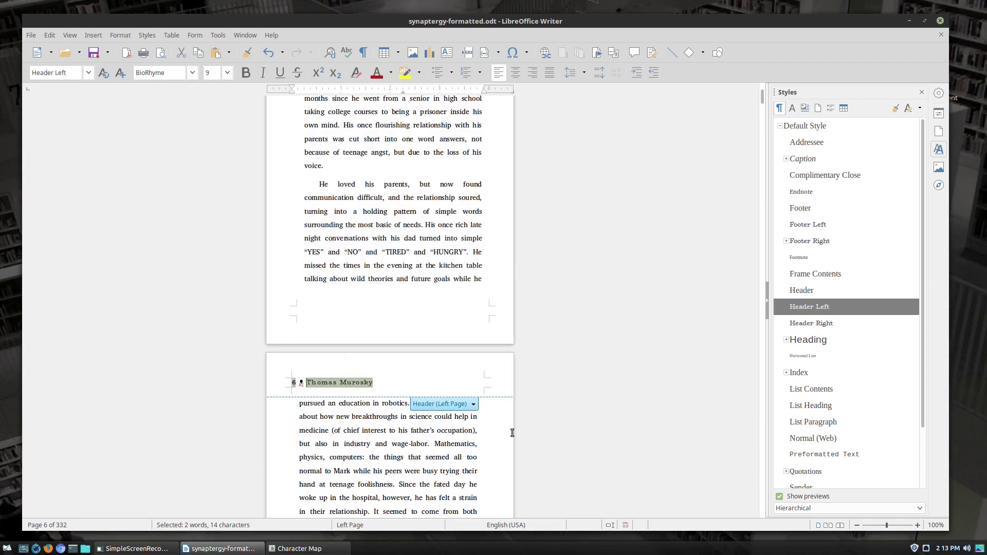
Replace the page number, ain symbol and author field in the left page header with a Title field.
key(Delete)
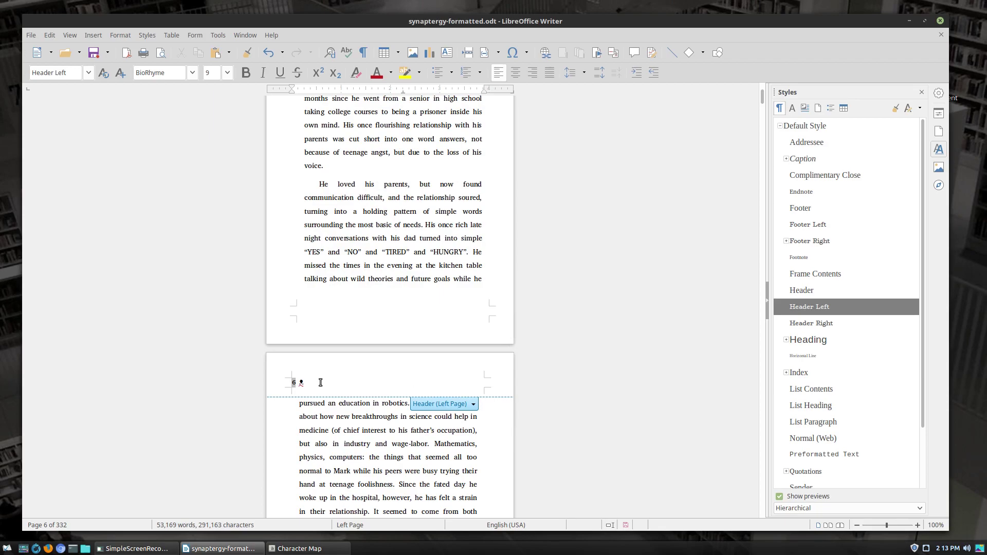
key(Delete)
key(BackSpace)
click(83, 34)
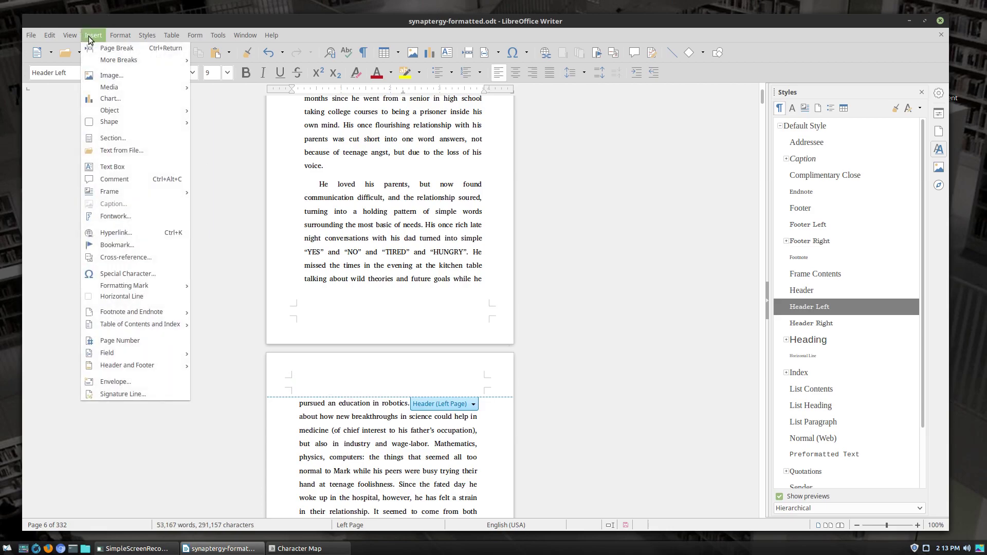
mouse_move(140, 354)
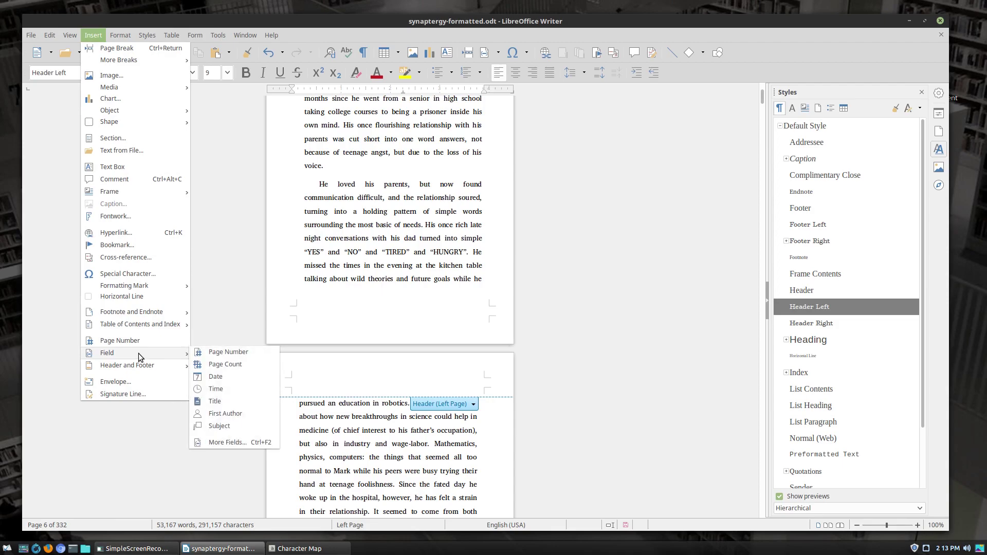
click(223, 402)
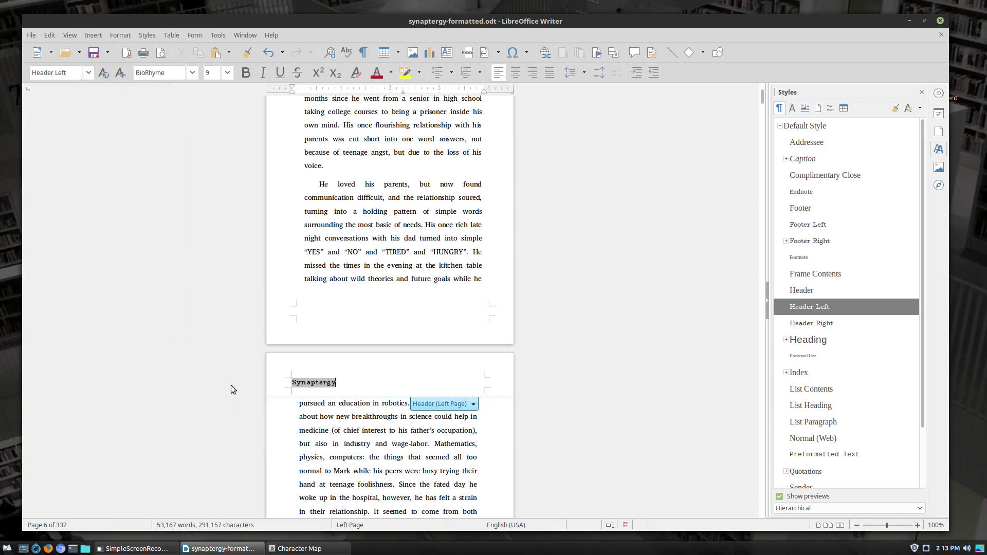
Set the alignment of the Header Right paragraph style to Right/Bottom.
scroll(486, 321, up, 8)
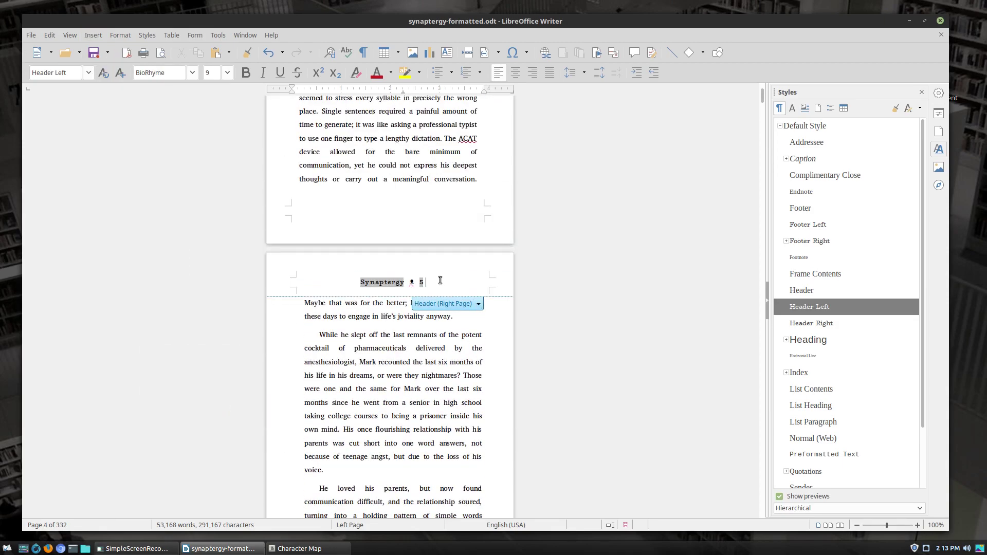
right_click(819, 325)
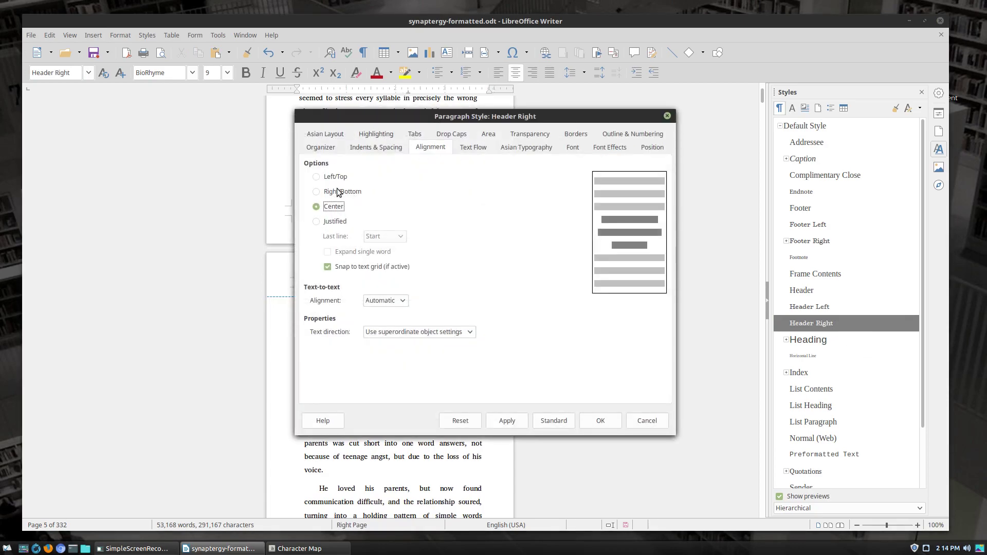
click(338, 192)
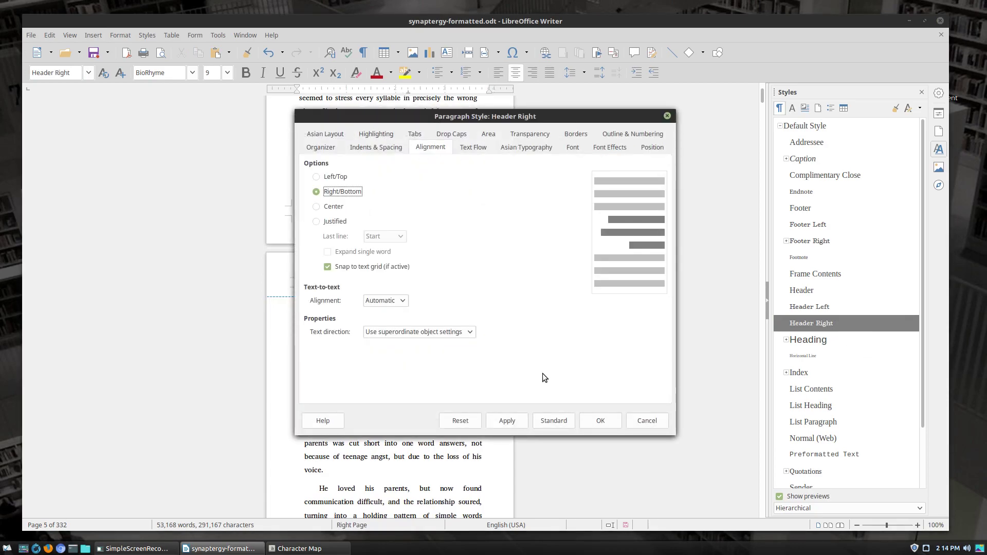
click(600, 421)
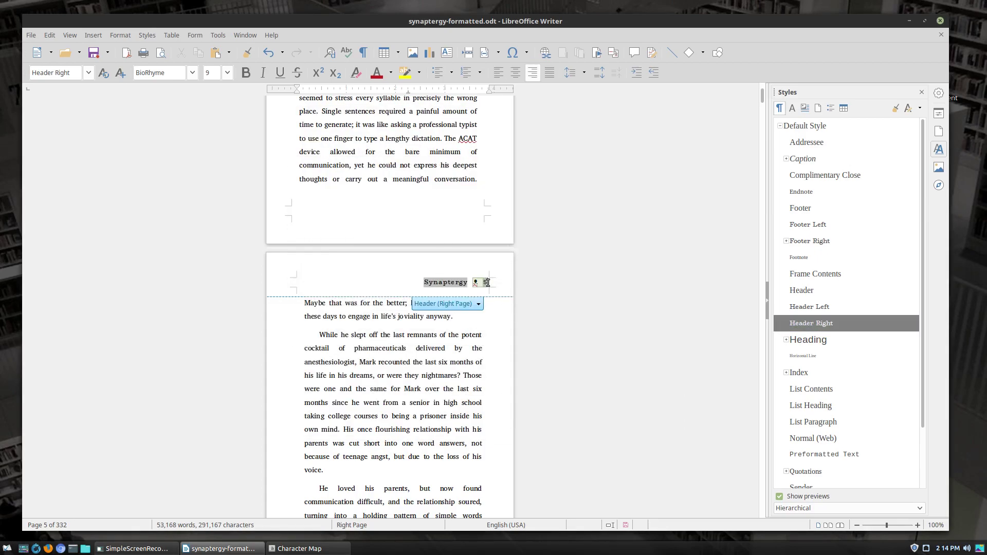
Delete the title field, ain symbol and page number from the right page header.
key(BackSpace)
key(BackSpace)
key(BackSpace)
key(BackSpace)
key(BackSpace)
key(BackSpace)
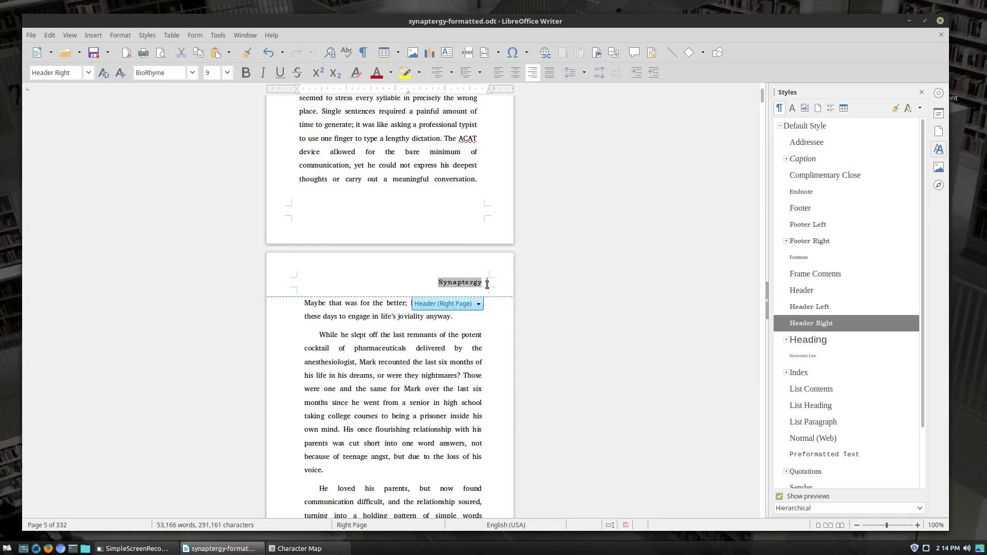
key(BackSpace)
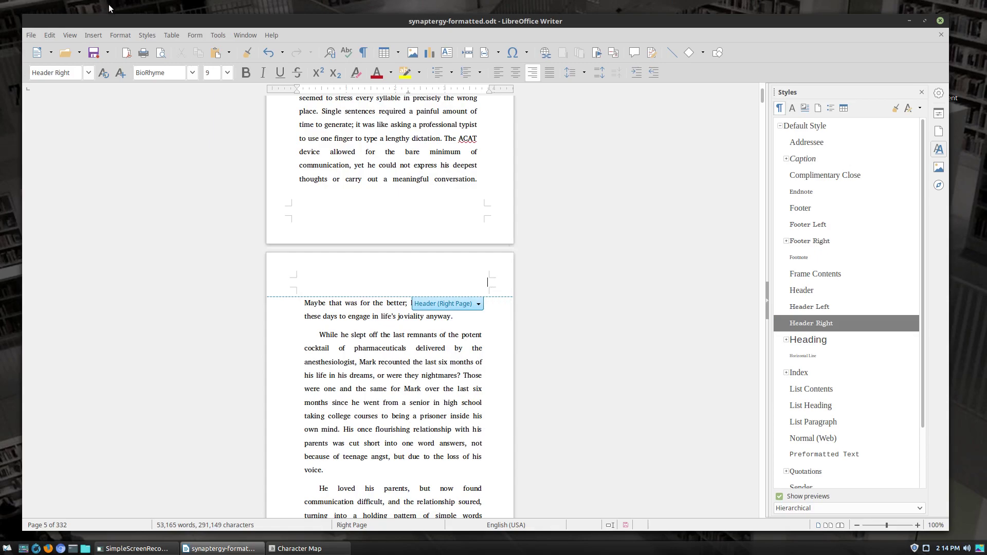
Open the Fields dialog for the empty right page header and examine the Page, Paragraph Signature, Sender, Statistics and Time document field types.
click(93, 36)
mouse_move(146, 351)
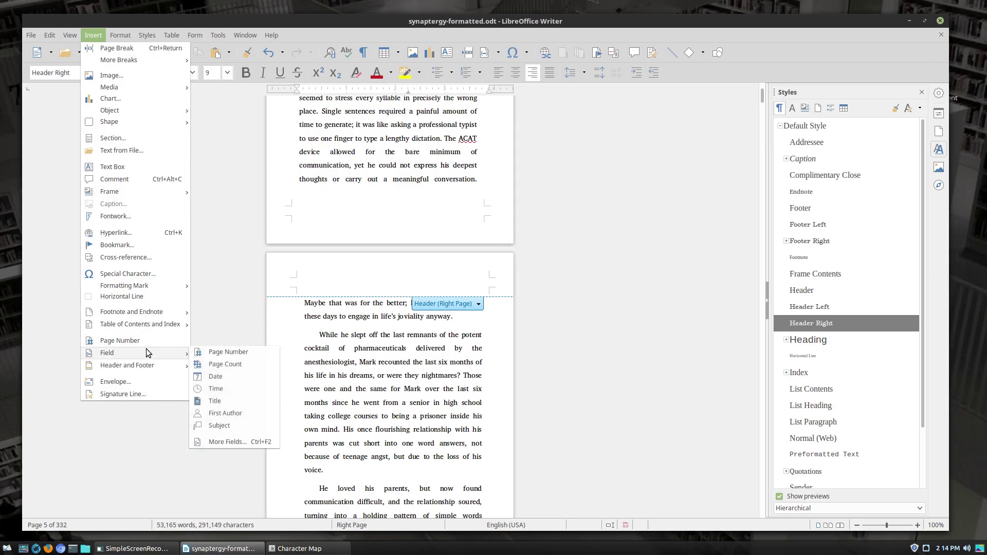
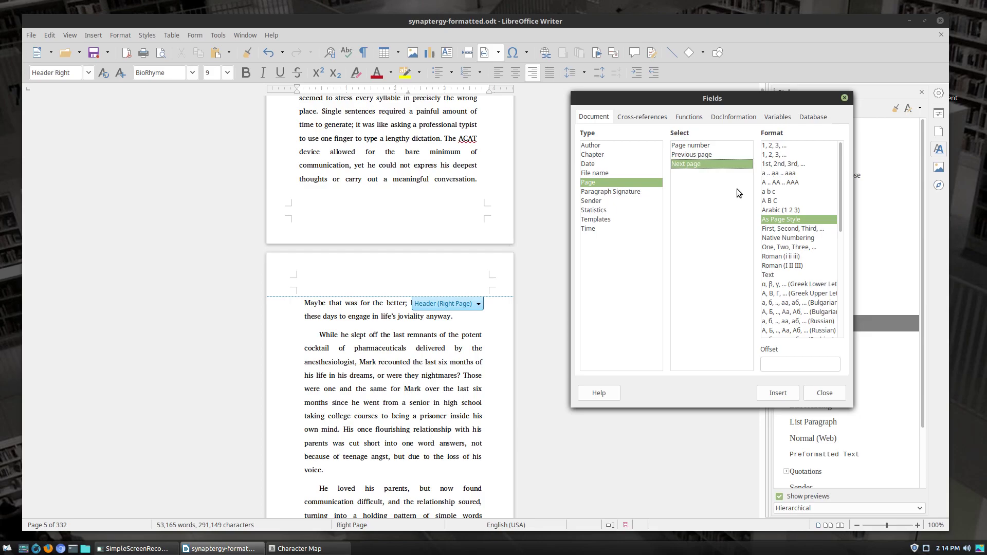
click(694, 146)
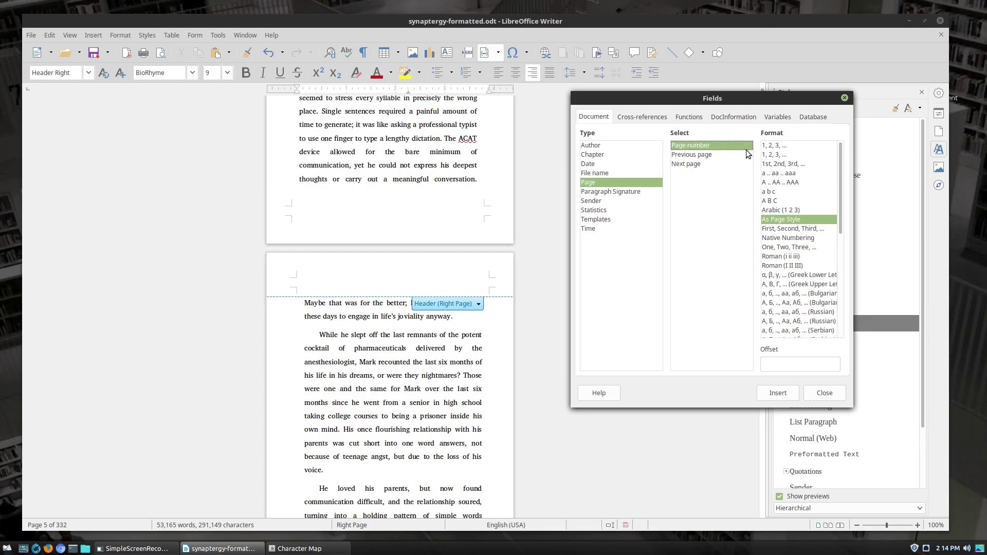
click(605, 192)
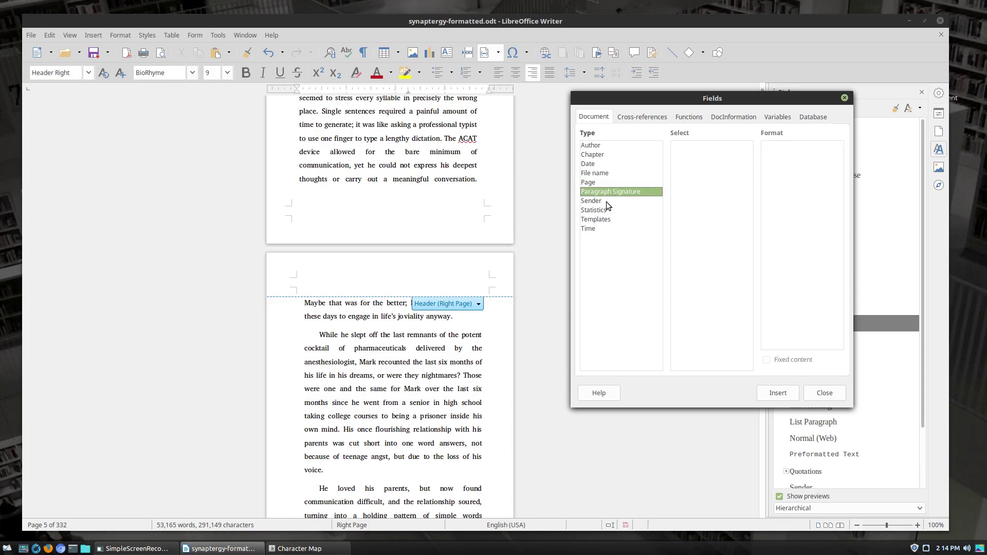
click(606, 201)
click(603, 211)
click(603, 203)
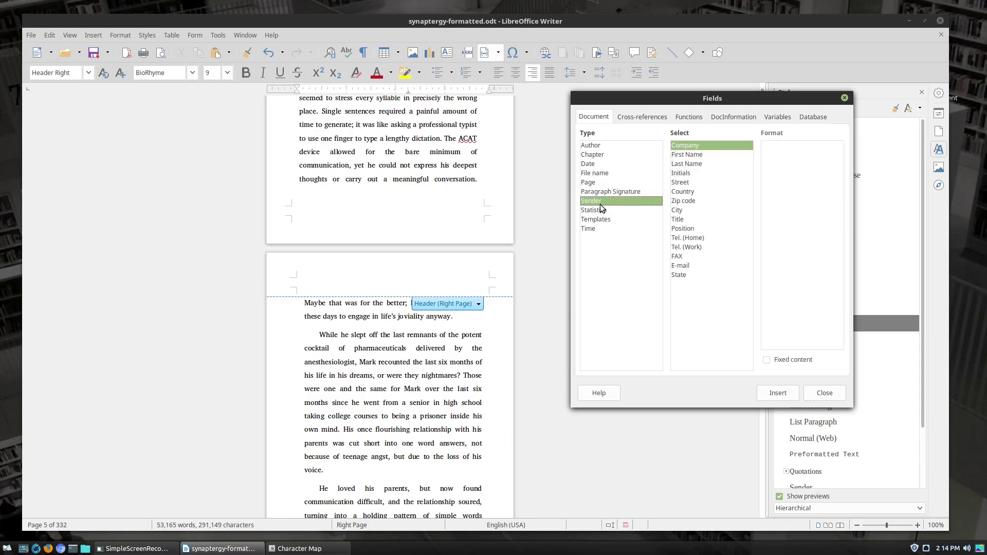
click(699, 153)
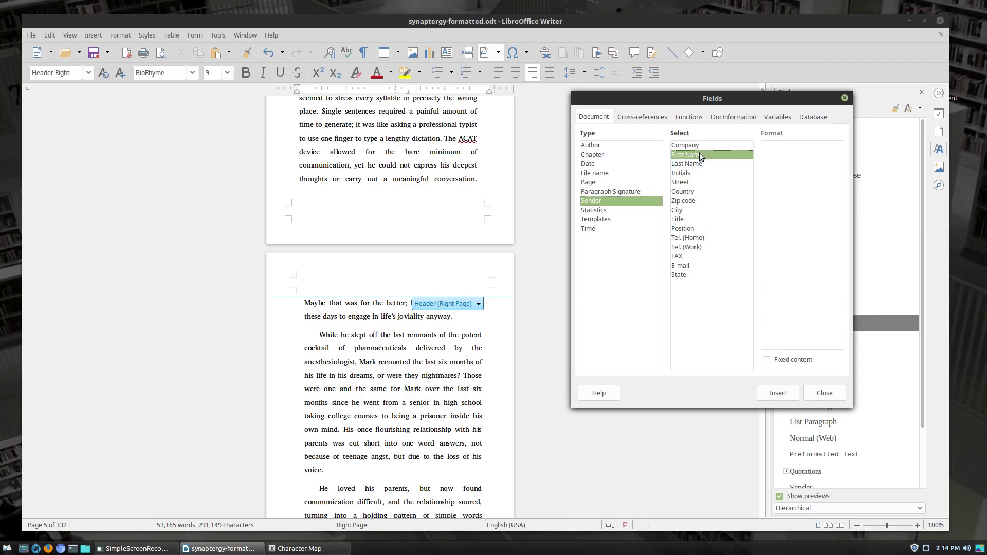
click(601, 209)
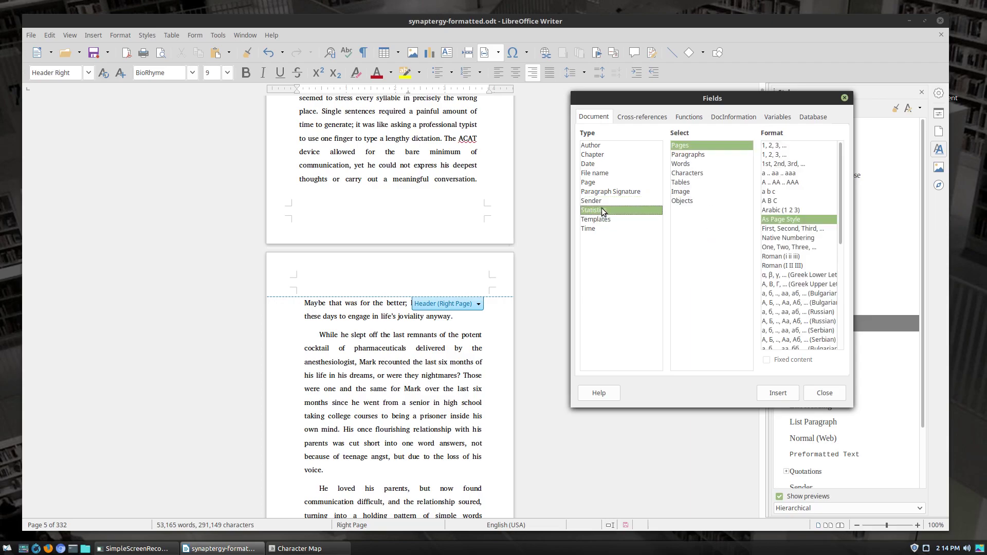
click(590, 228)
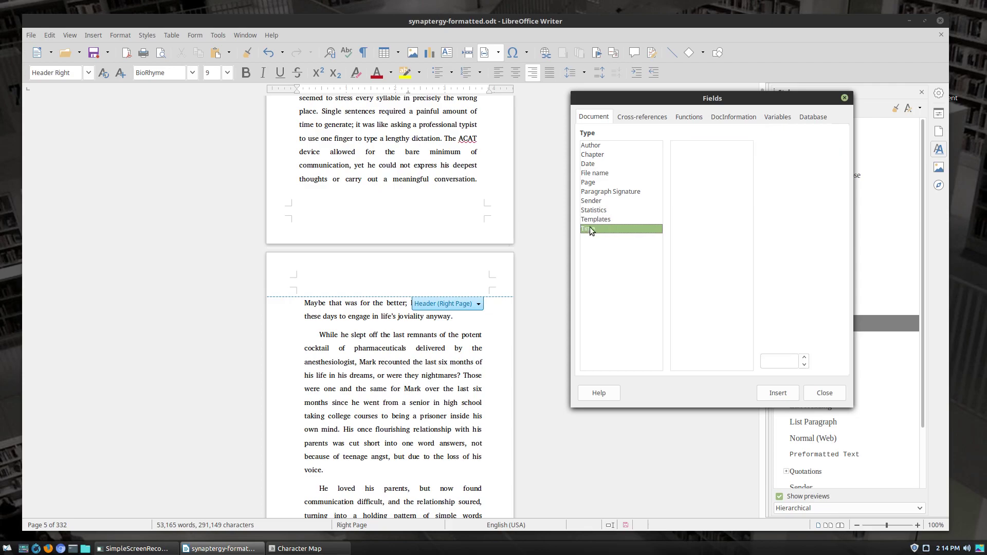
Insert a Chapter field with the Chapter name format at level 1 in the right page header and check it on other pages.
click(592, 154)
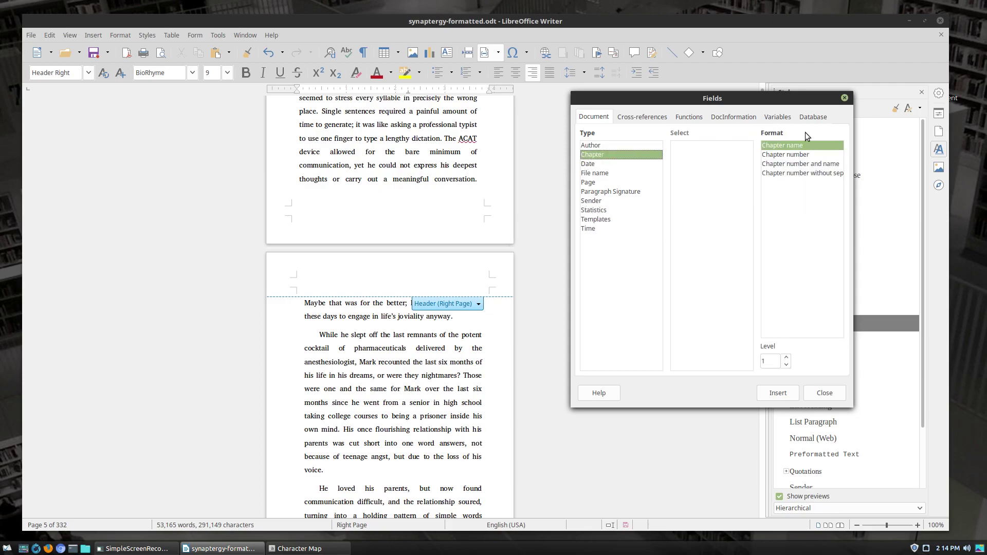
click(801, 145)
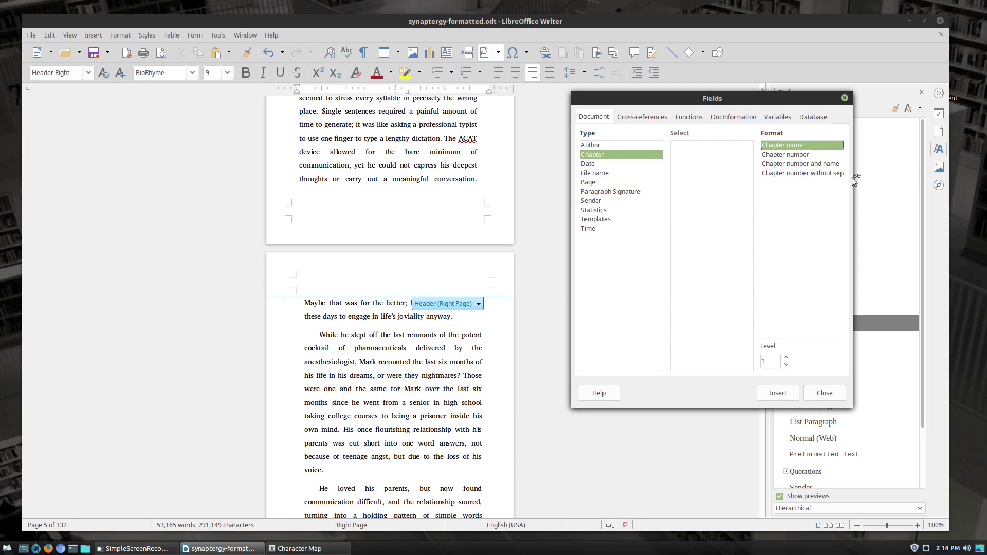
click(788, 391)
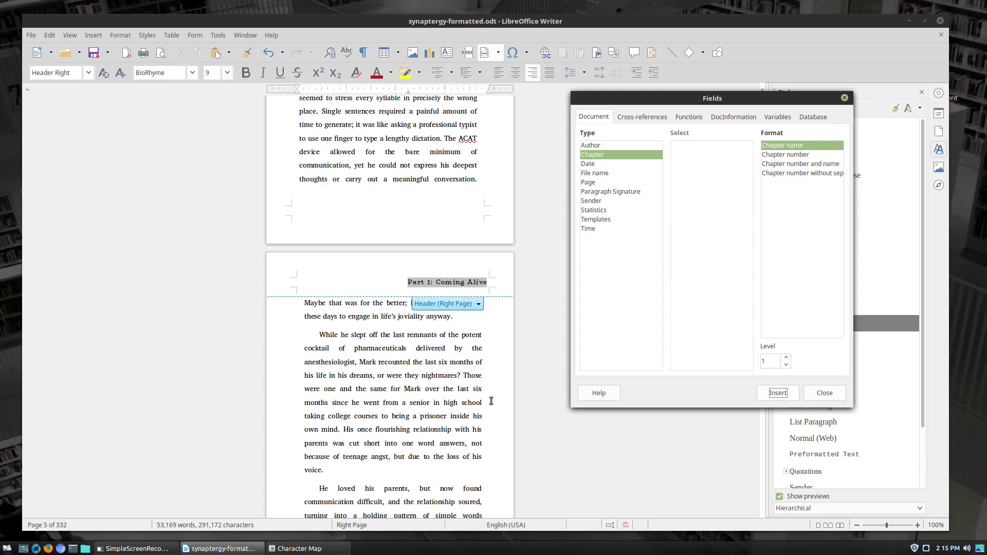
scroll(420, 305, down, 10)
scroll(419, 306, down, 20)
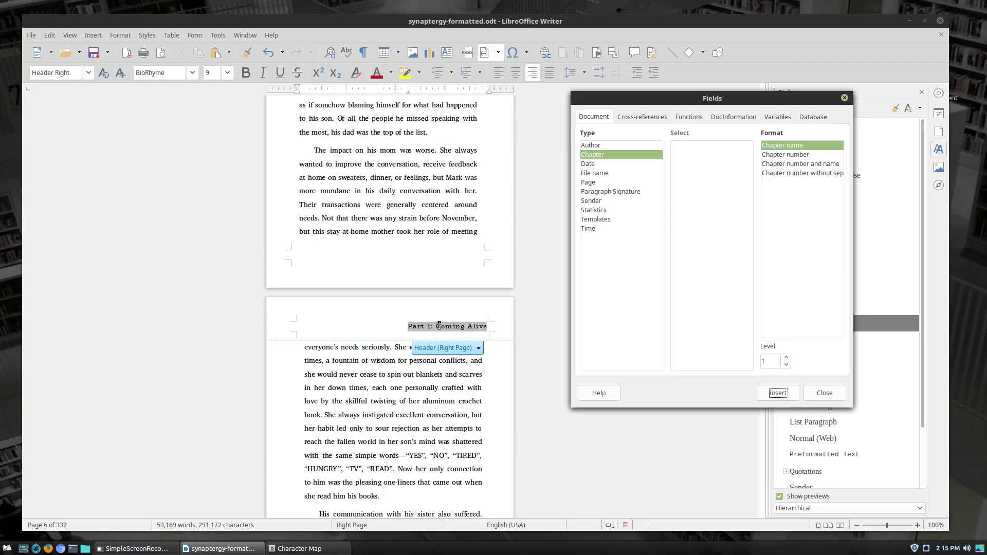
scroll(446, 329, up, 20)
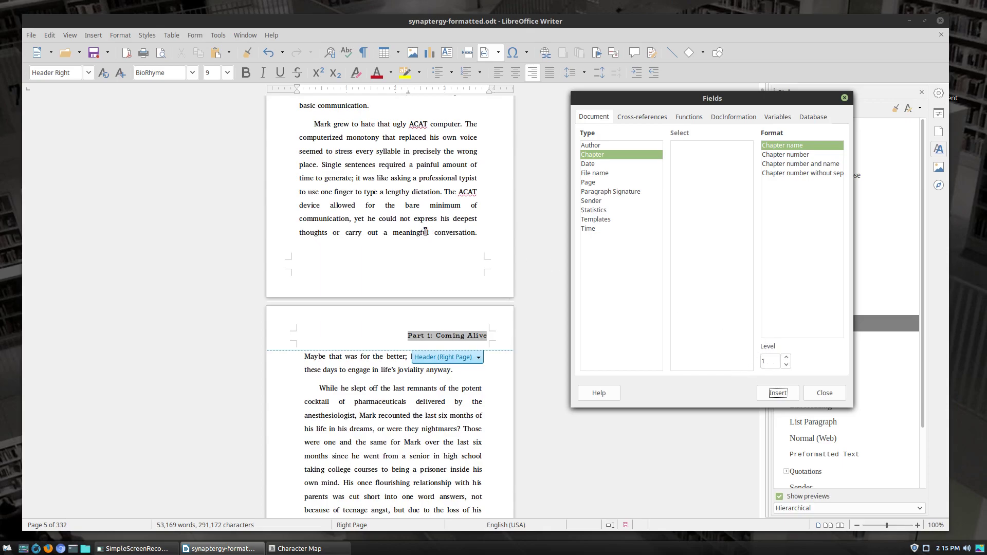
scroll(425, 232, up, 3)
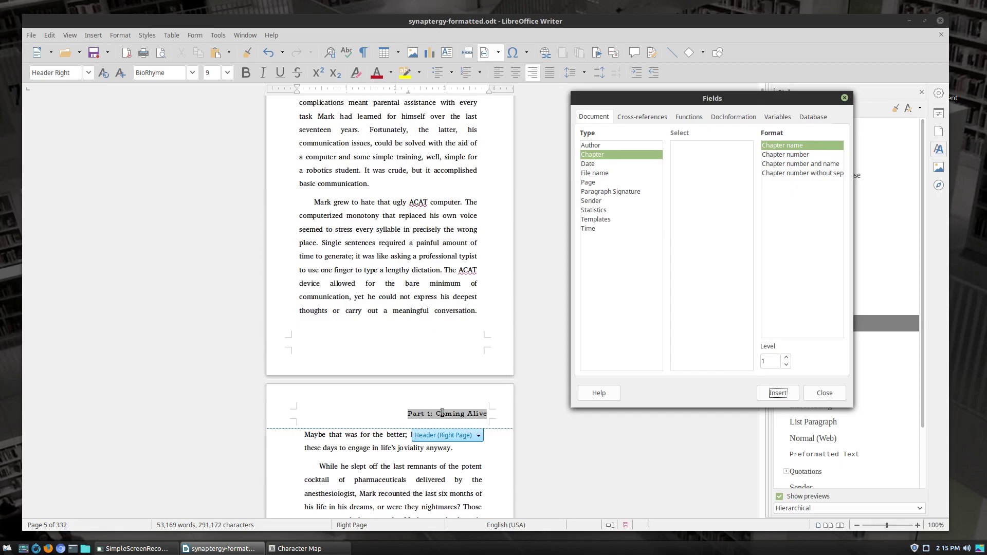
Insert a level 2 Chapter name field in the right page header and remove the level 1 chapter field.
click(785, 357)
click(774, 396)
triple_click(470, 416)
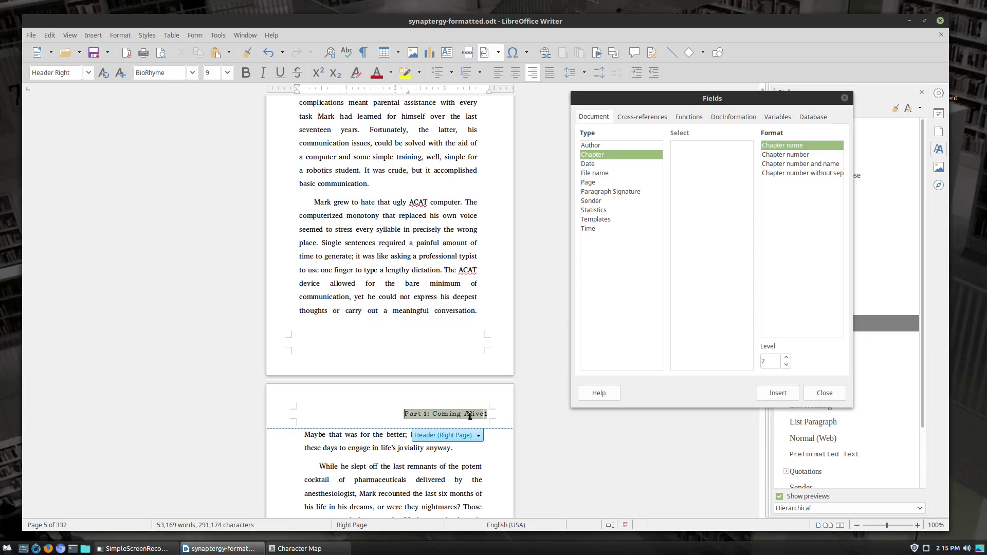
click(470, 417)
scroll(451, 343, up, 6)
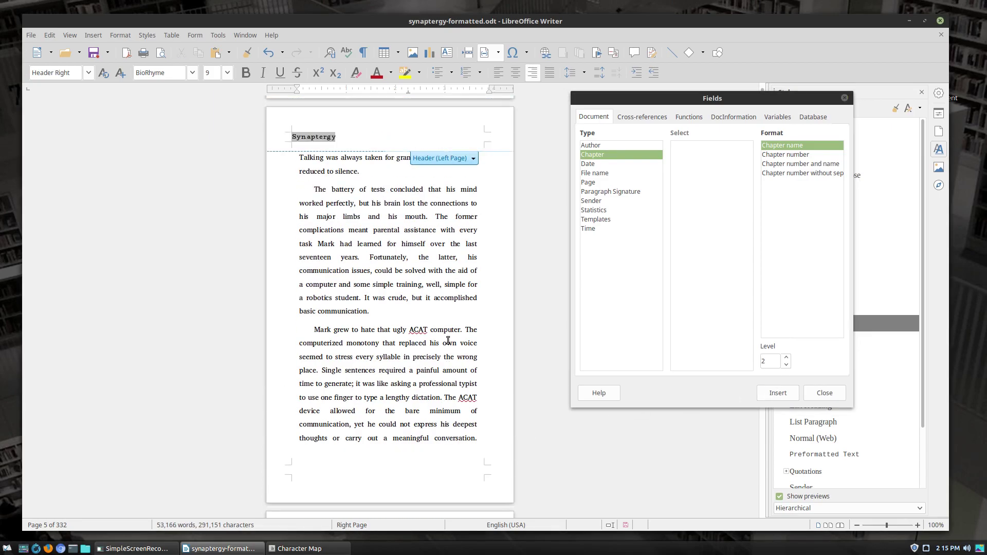
Extend the chapter 2 heading on page 10 to "2 – The Reckoning" and check the chapter name in the right page headers.
scroll(469, 300, down, 12)
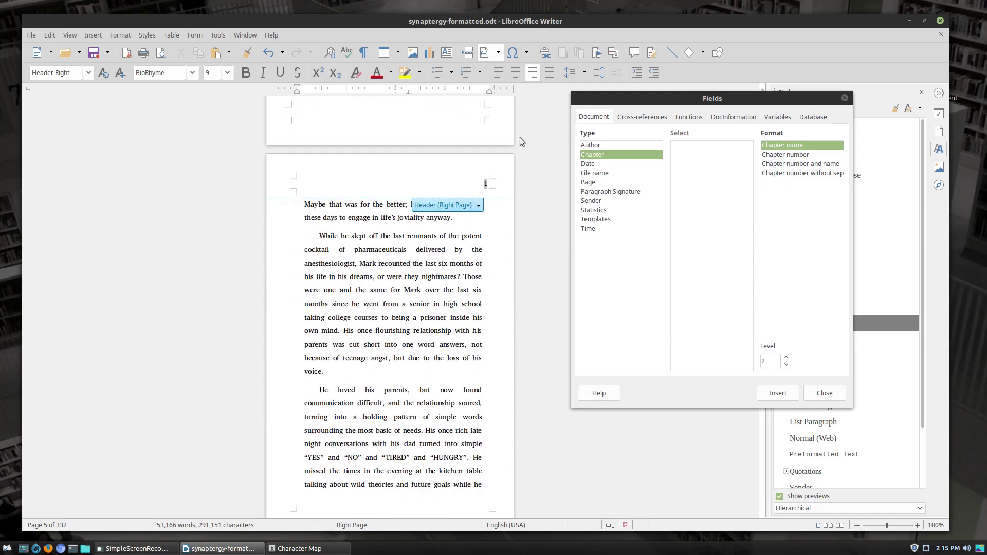
scroll(488, 203, down, 9)
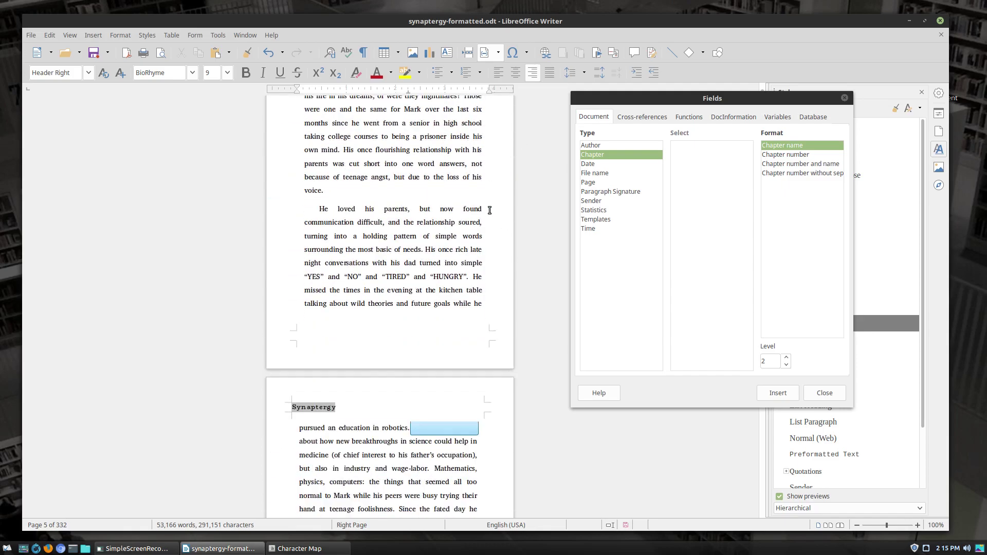
scroll(489, 210, down, 15)
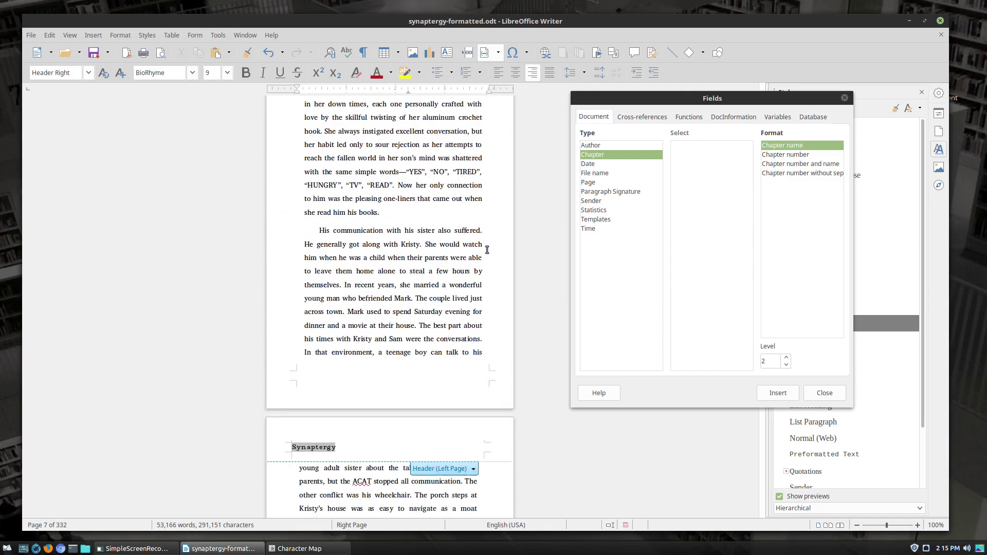
scroll(486, 252, down, 20)
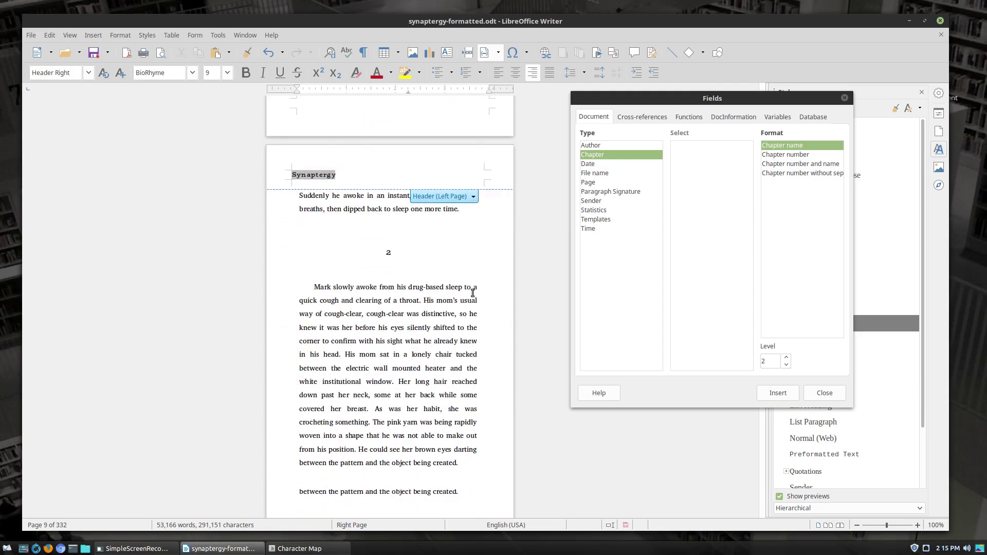
scroll(472, 293, down, 4)
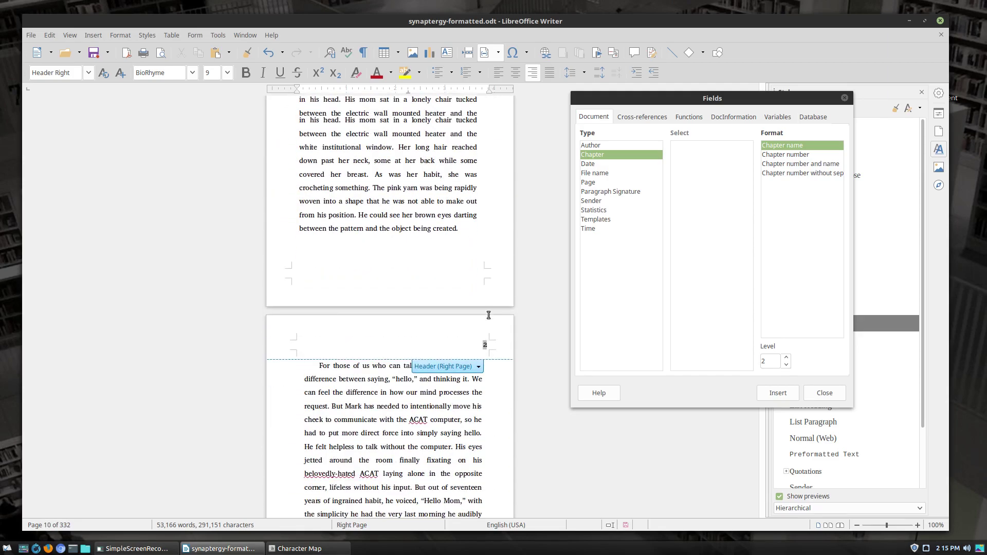
scroll(438, 170, up, 5)
click(416, 175)
text(- )
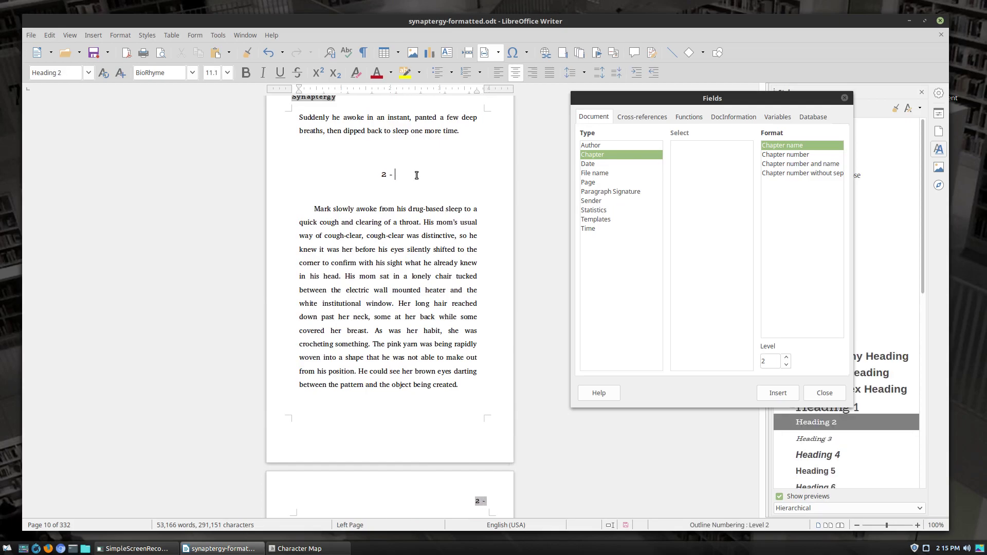
text(The Reckoning)
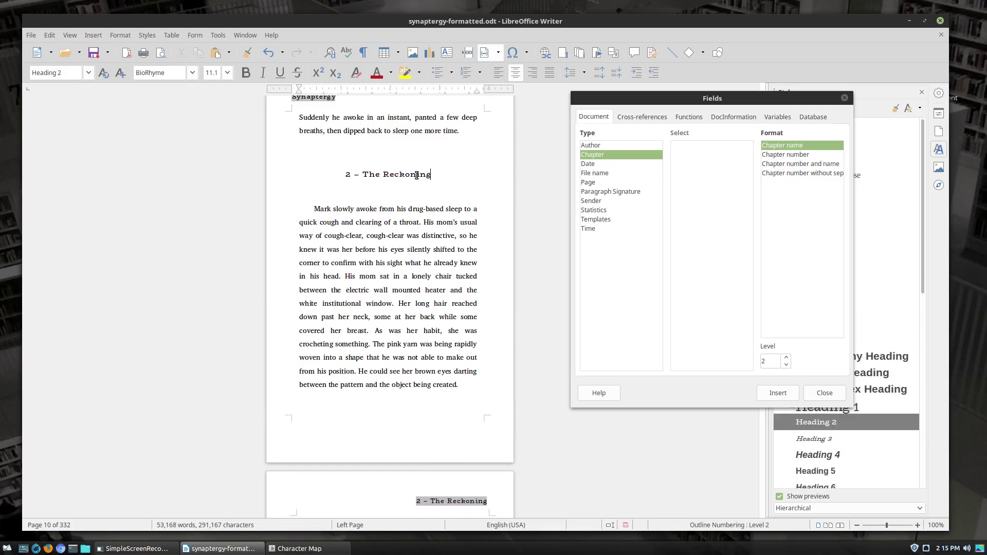
scroll(467, 361, down, 7)
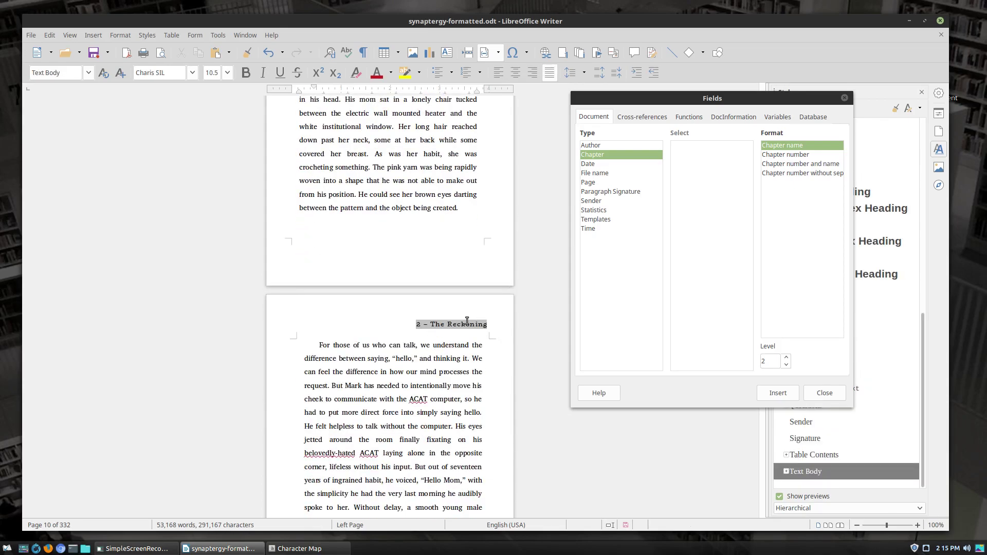
scroll(467, 329, down, 20)
scroll(467, 325, down, 12)
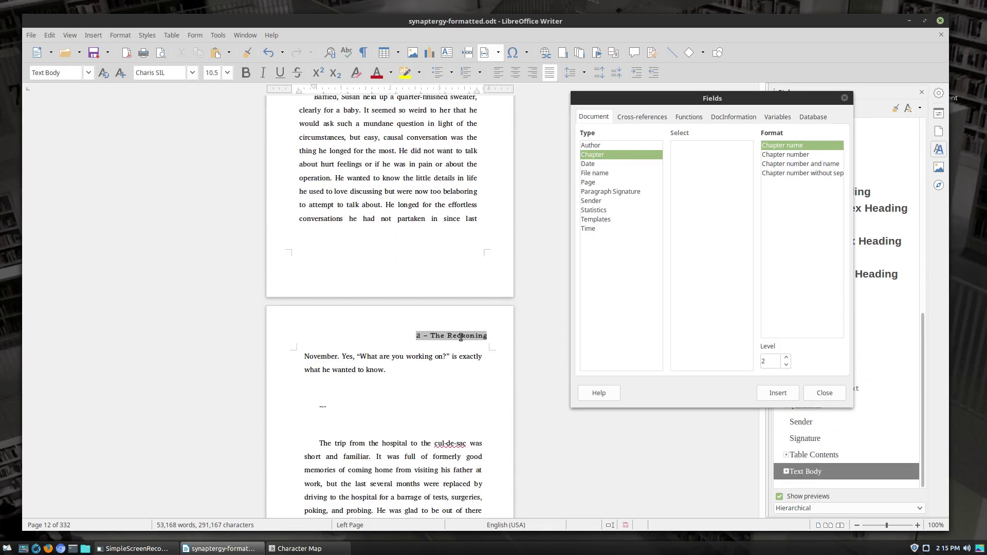
scroll(462, 334, up, 20)
scroll(461, 337, up, 18)
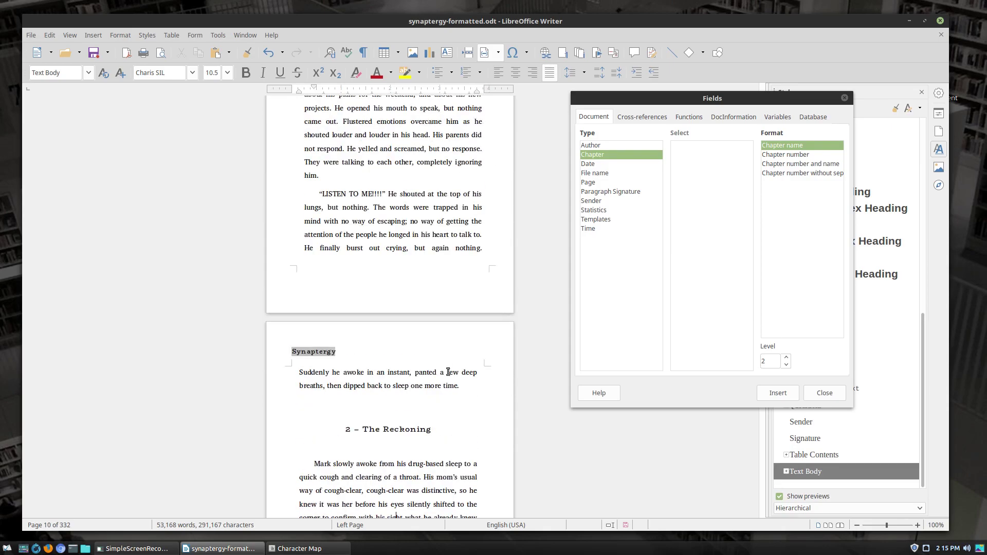
Remove "– The Reckoning" from the chapter 2 heading on page 10, leaving only the number.
click(431, 421)
key(BackSpace)
key(BackSpace)
key(BackSpace)
key(BackSpace)
key(BackSpace)
key(BackSpace)
key(BackSpace)
key(BackSpace)
key(BackSpace)
key(BackSpace)
key(BackSpace)
key(BackSpace)
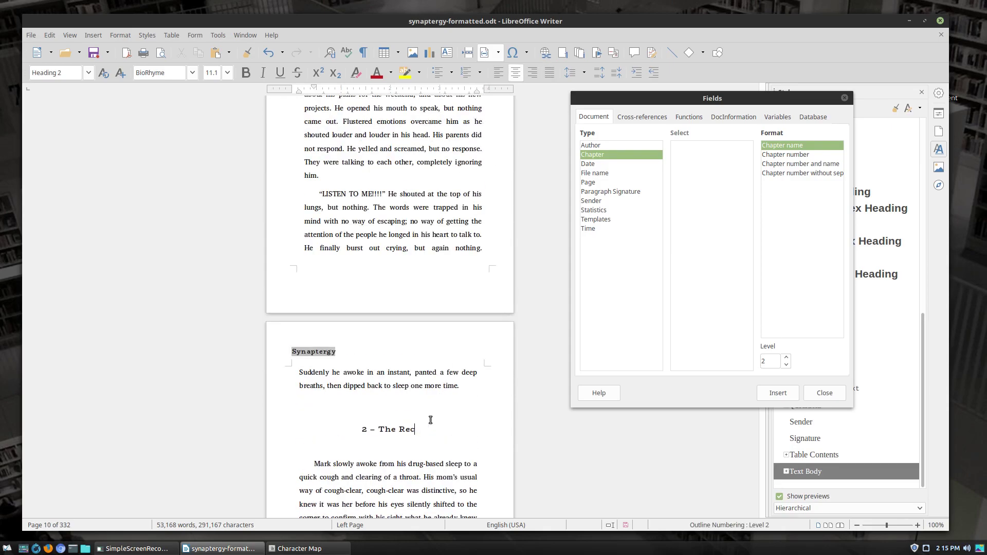
key(BackSpace)
key(BackSpace)
key(BackSpace)
key(BackSpace)
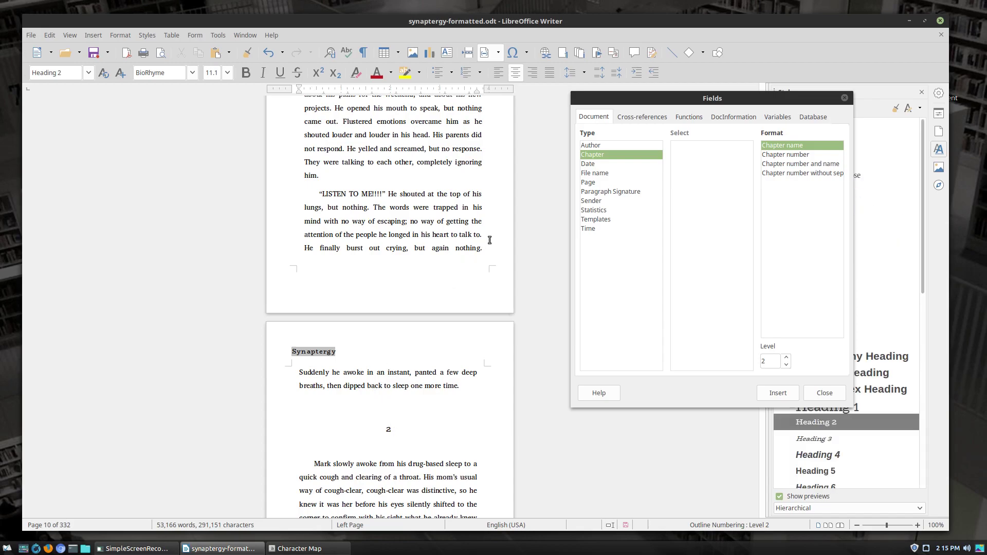
Close the Fields dialog and set the level 2 chapter numbering, with paragraph style Heading 2, to the One, Two, Three, … number format.
click(824, 393)
click(215, 36)
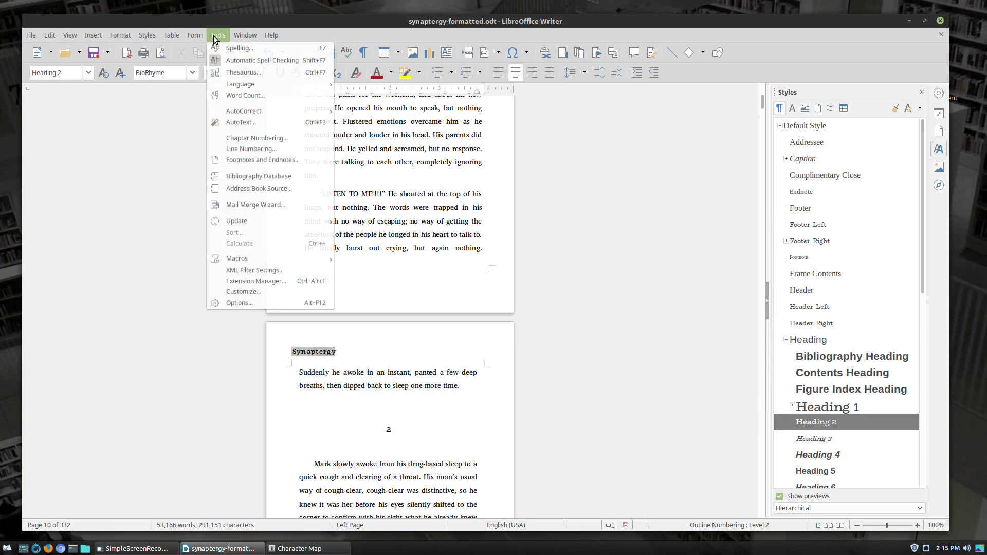
click(263, 142)
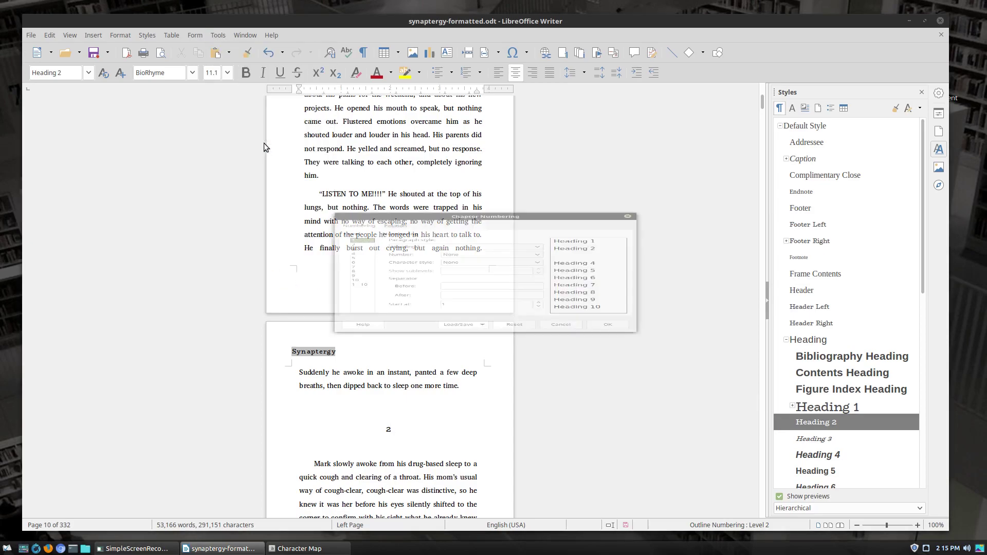
drag(560, 152, 835, 109)
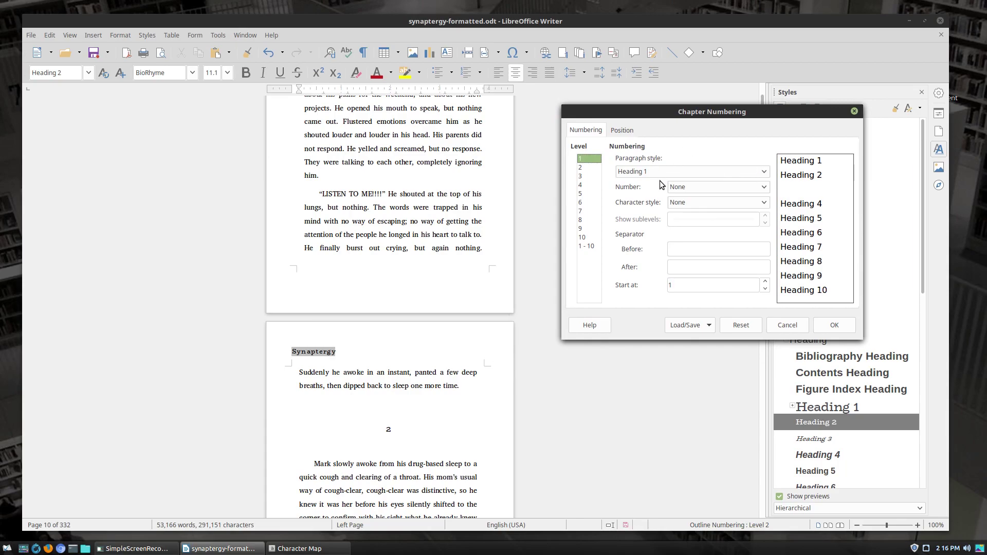
click(585, 167)
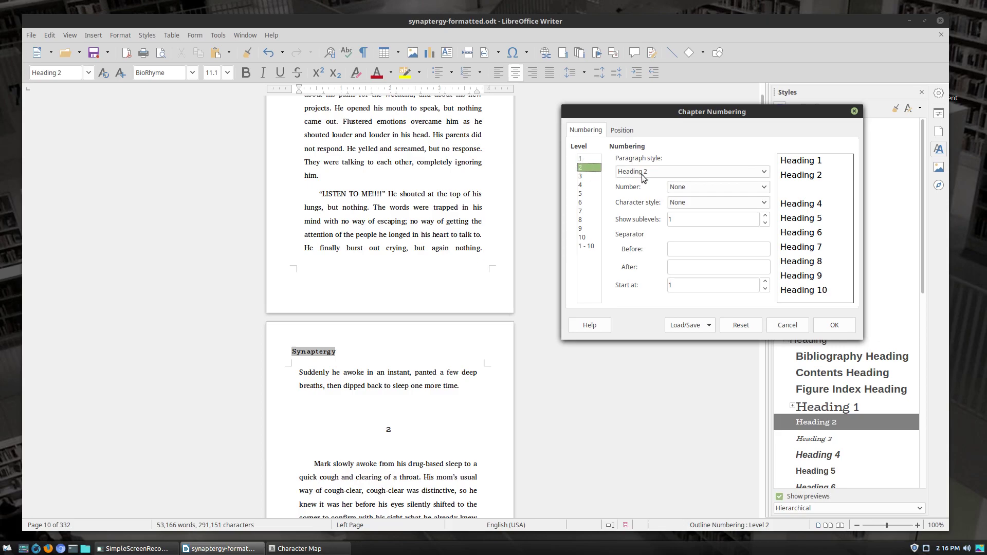
click(765, 173)
scroll(725, 257, down, 5)
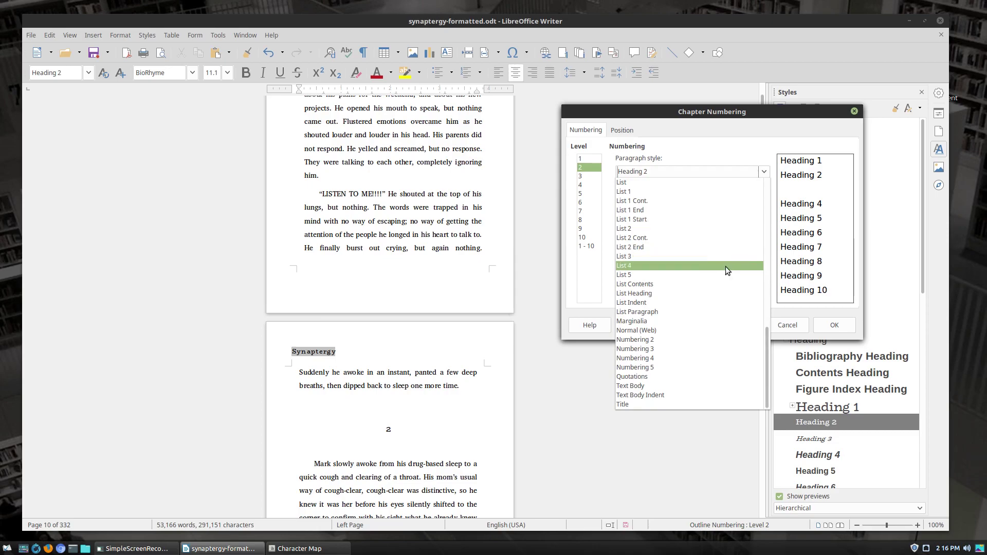
scroll(704, 362, up, 10)
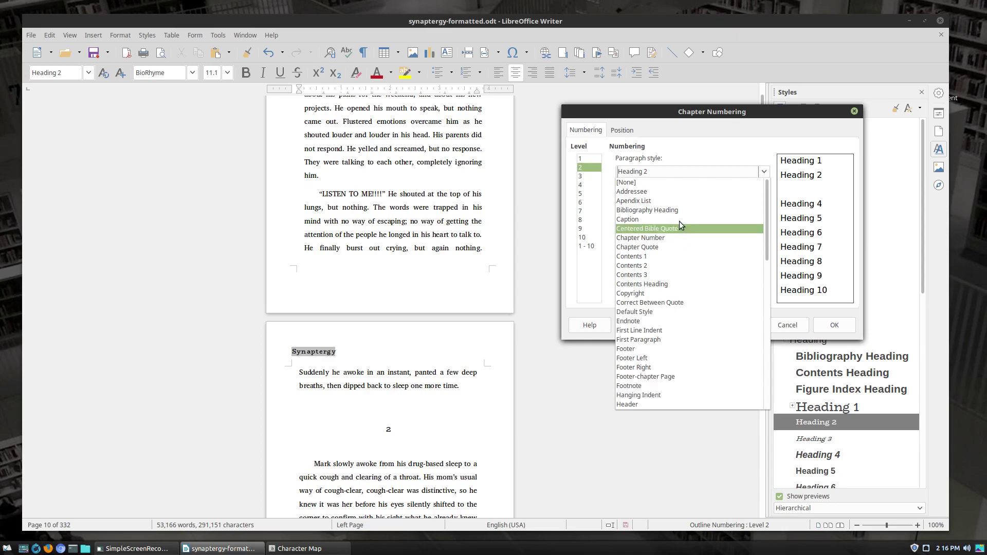
click(699, 137)
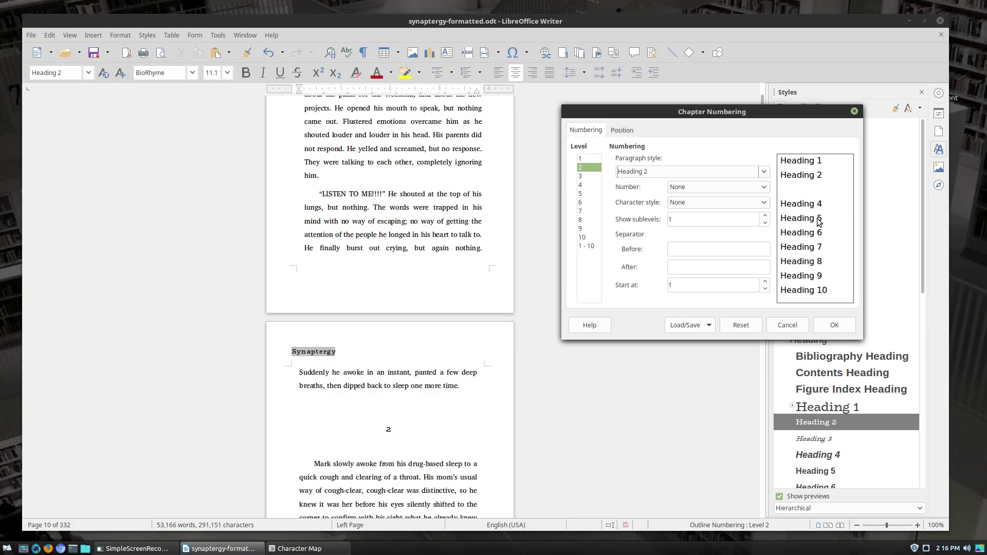
click(765, 188)
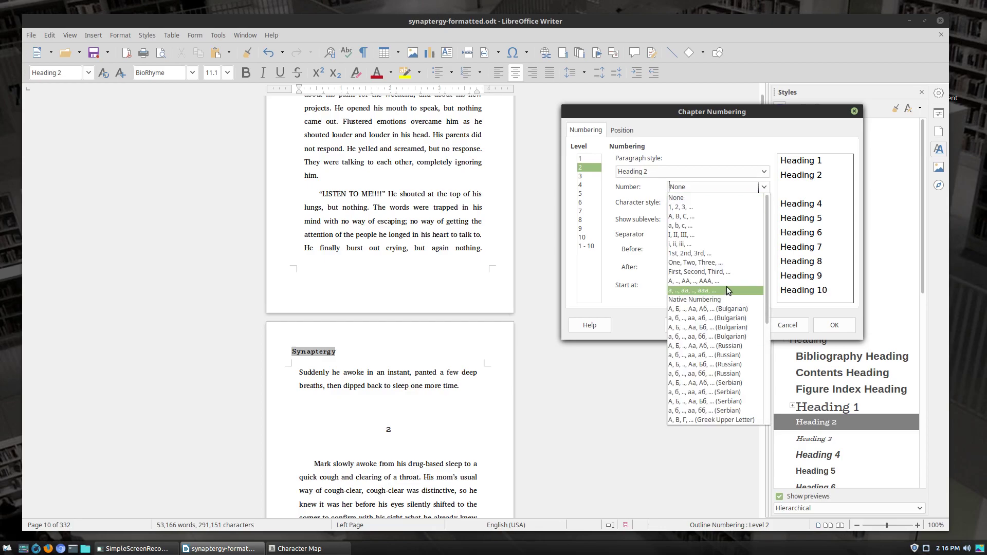
click(717, 262)
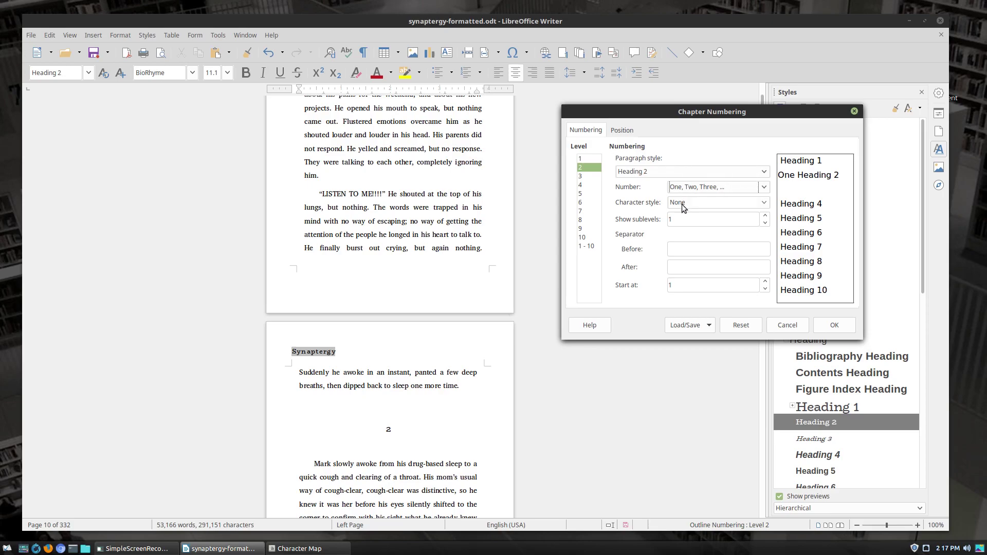
Examine the character styles available for the level 2 chapter number and keep None.
click(715, 202)
click(714, 201)
click(752, 206)
scroll(709, 360, down, 3)
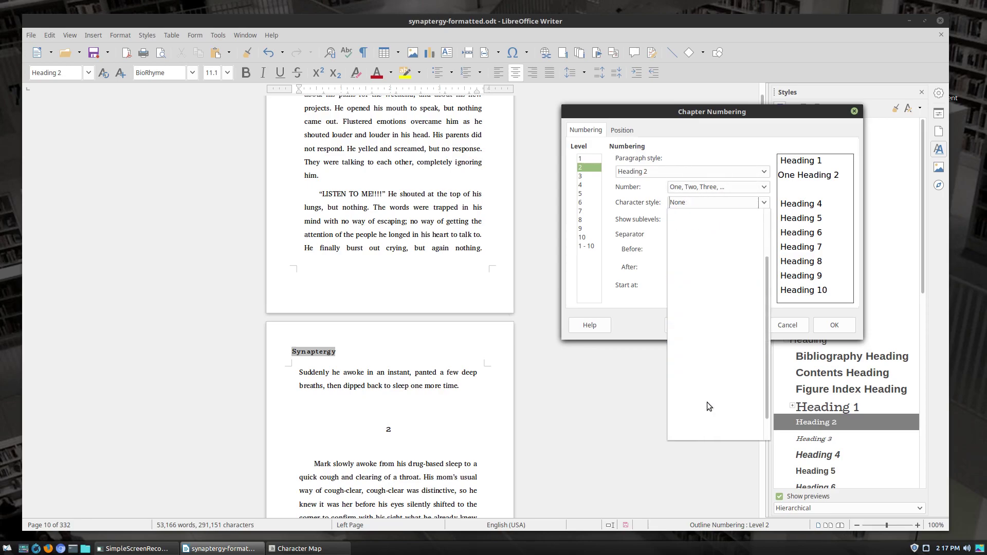
scroll(711, 355, up, 3)
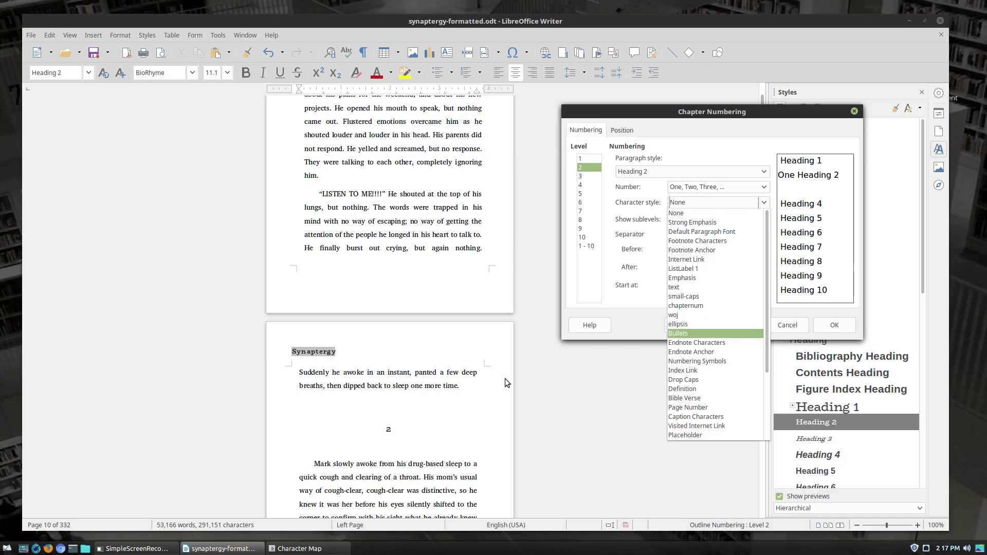
scroll(728, 251, down, 3)
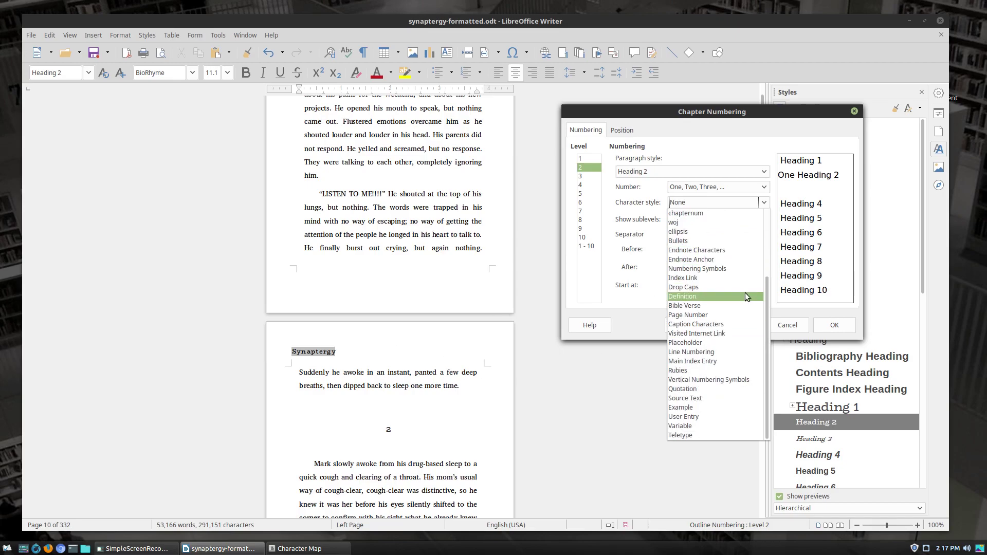
scroll(724, 273, up, 3)
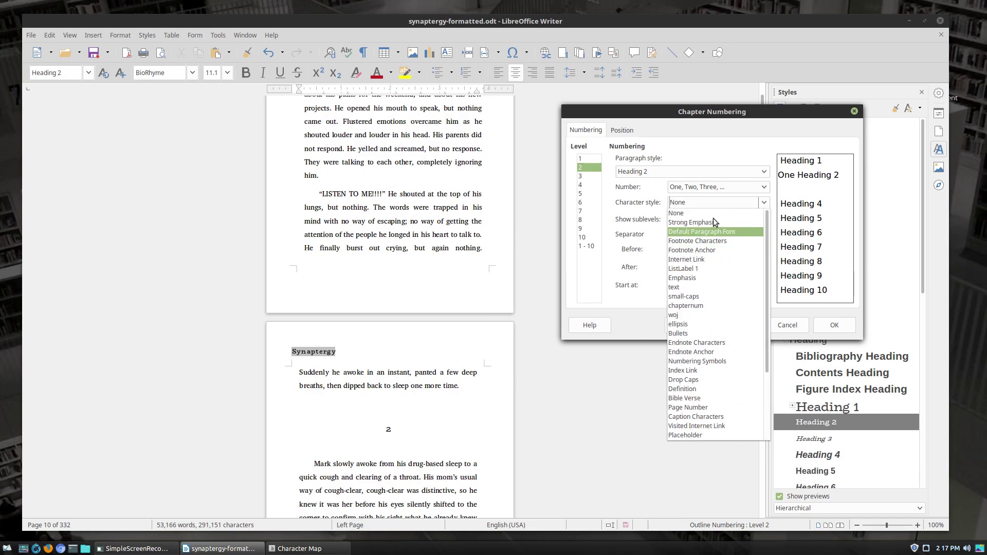
click(700, 210)
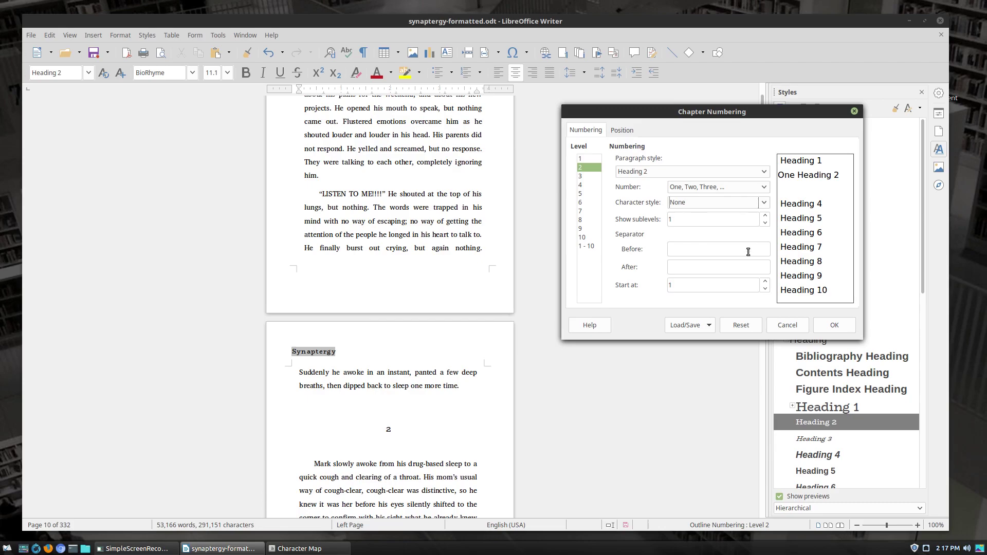
Review the position and alignment settings for level 2 and apply the chapter numbering to the document.
click(719, 244)
click(622, 130)
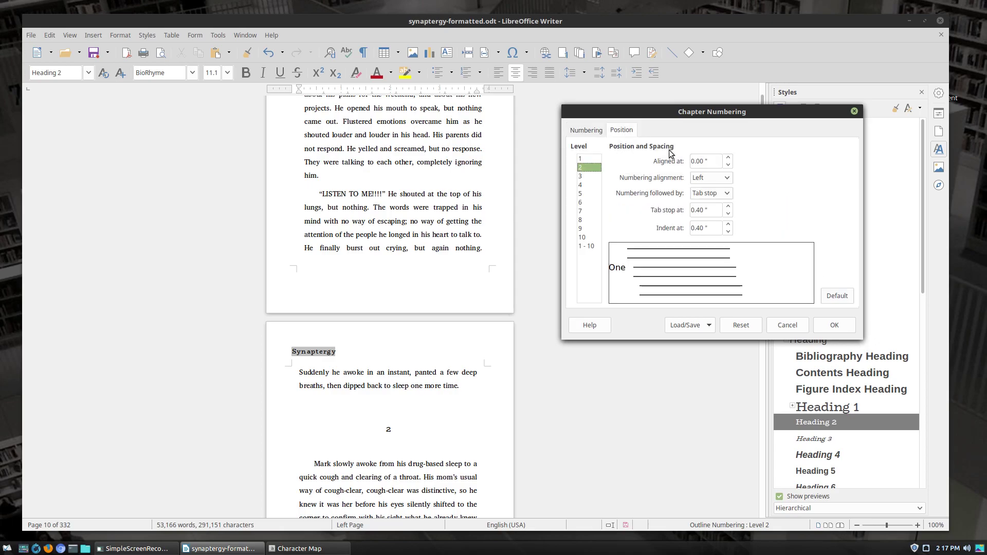
click(730, 177)
click(730, 177)
click(584, 131)
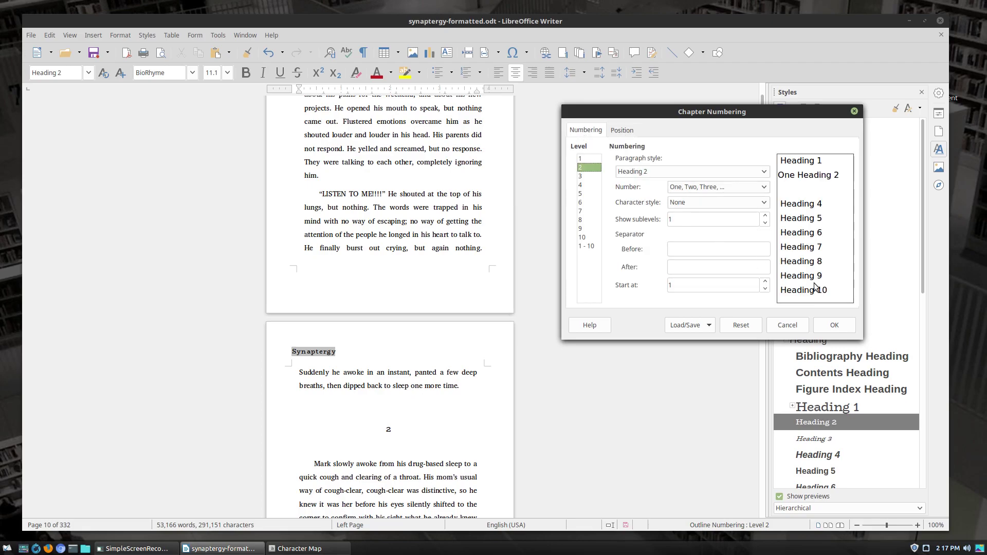
click(834, 325)
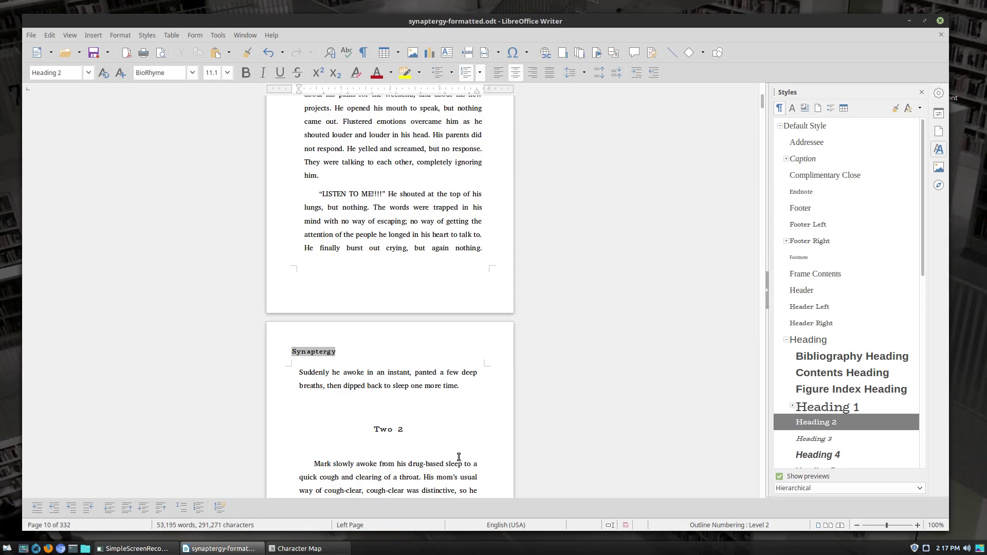
Replace the typed number in the chapter 2 heading with "This Section Title" and check the following right page header.
key(BackSpace)
key(BackSpace)
key(BackSpace)
key(BackSpace)
key(BackSpace)
key(ctrl+z)
text(This Section Title)
scroll(426, 465, down, 10)
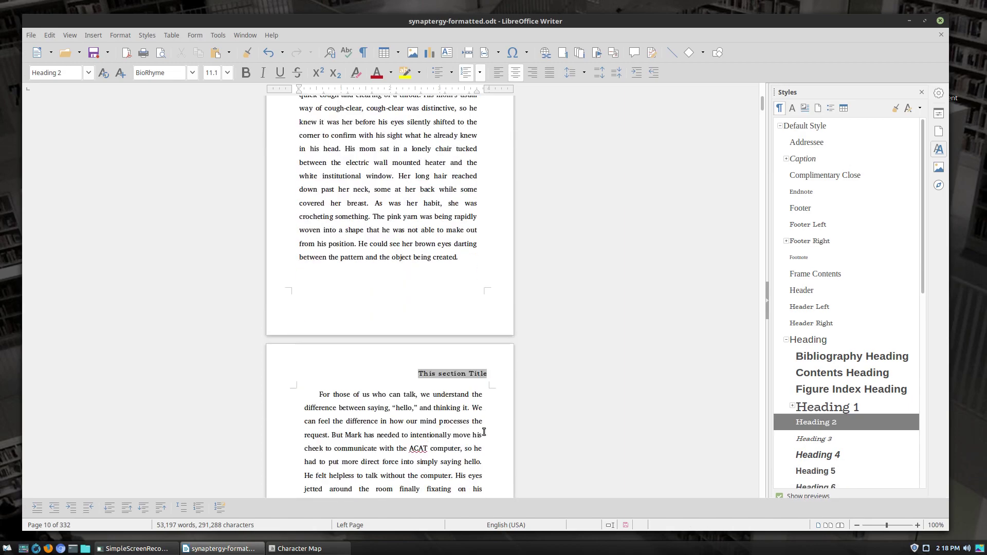
click(445, 378)
scroll(453, 378, up, 10)
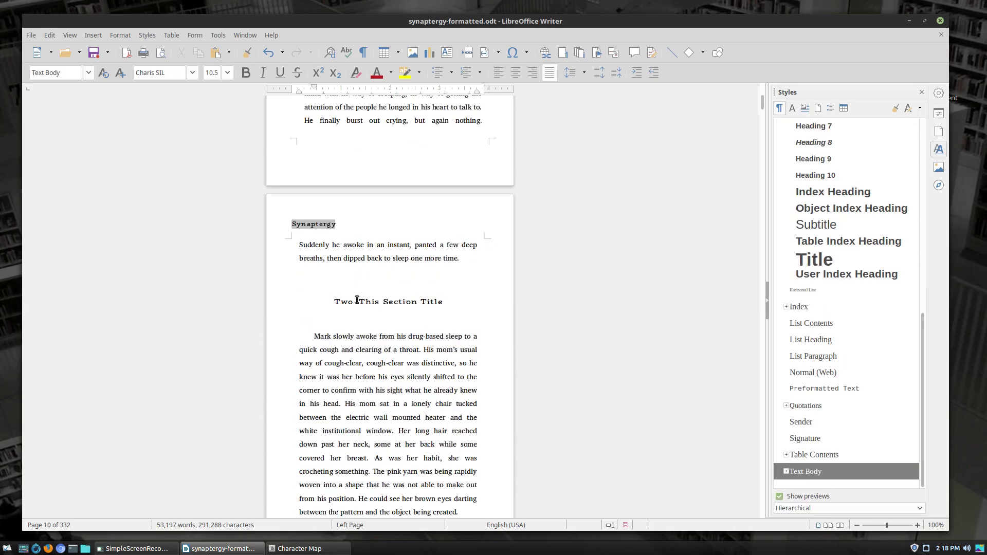
Delete the chapter name field from the right page header on page 11.
scroll(402, 337, down, 7)
click(448, 448)
key(Delete)
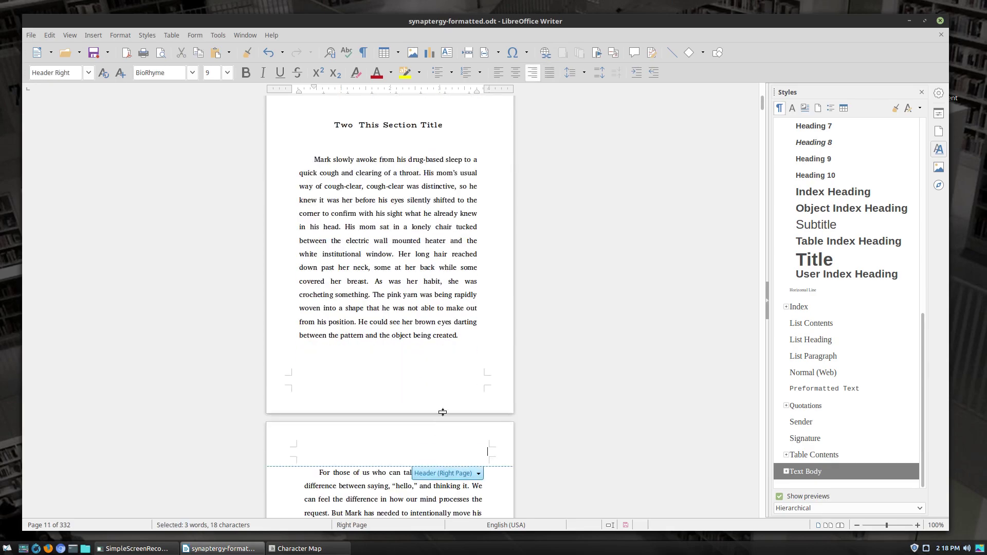
Insert the level 2 chapter number and chapter name fields into the right page header on page 11.
click(93, 35)
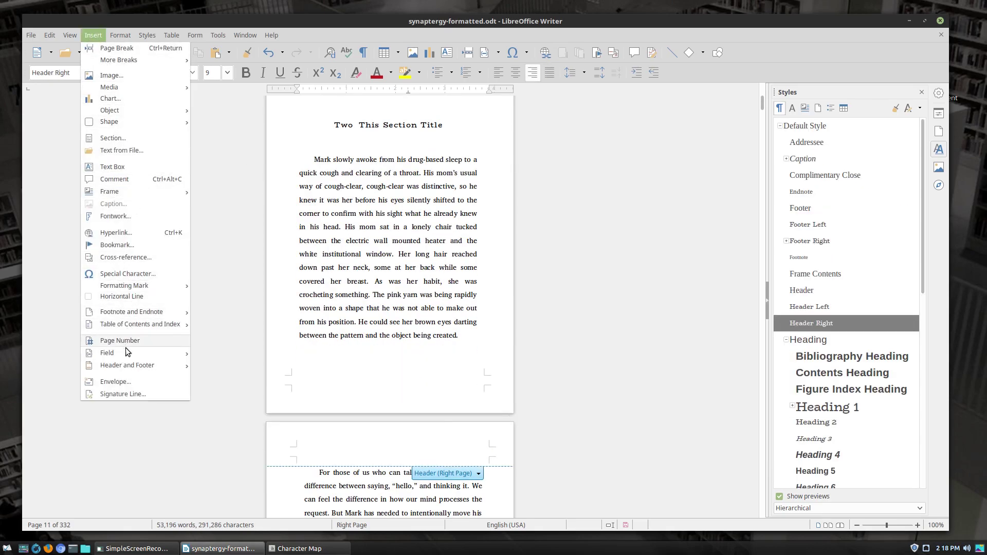
mouse_move(135, 355)
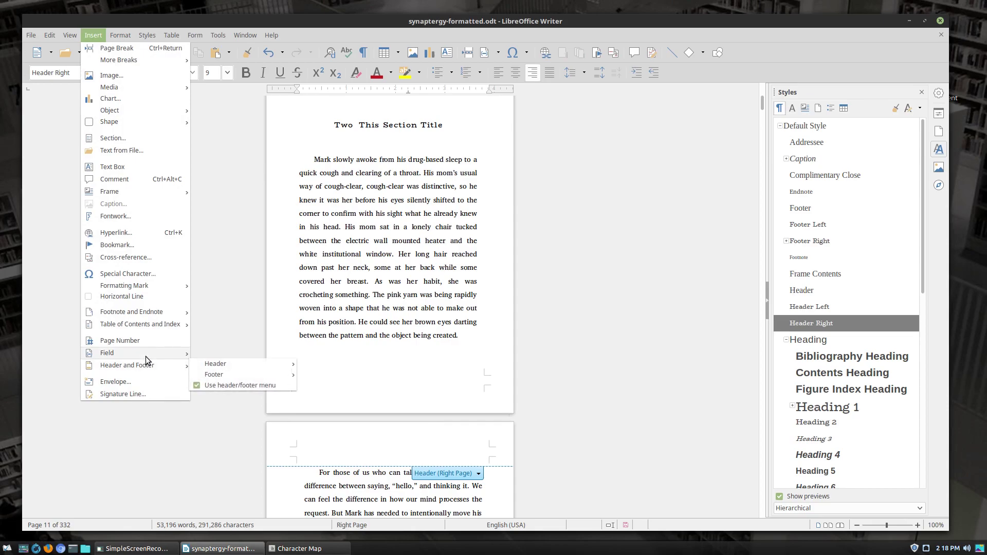
click(233, 442)
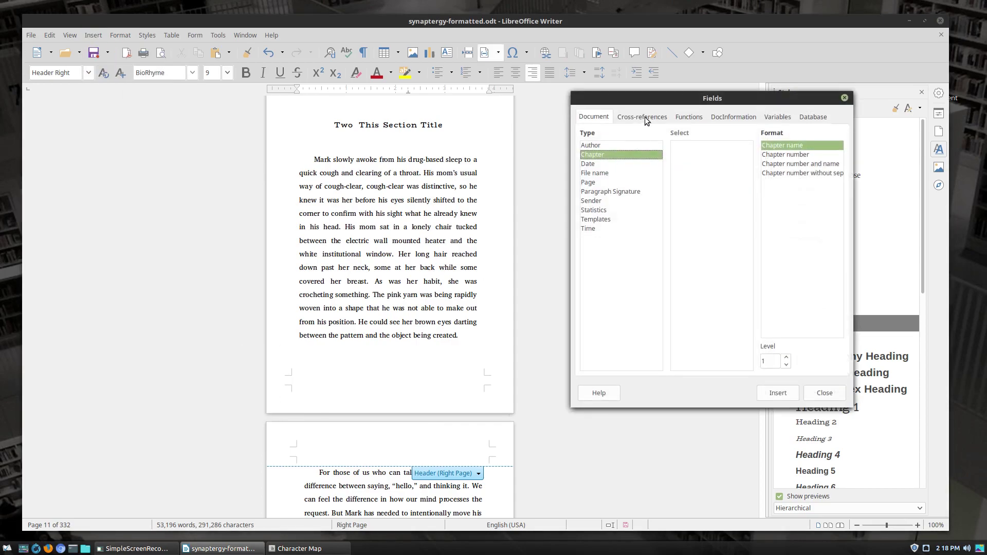
click(611, 156)
click(806, 156)
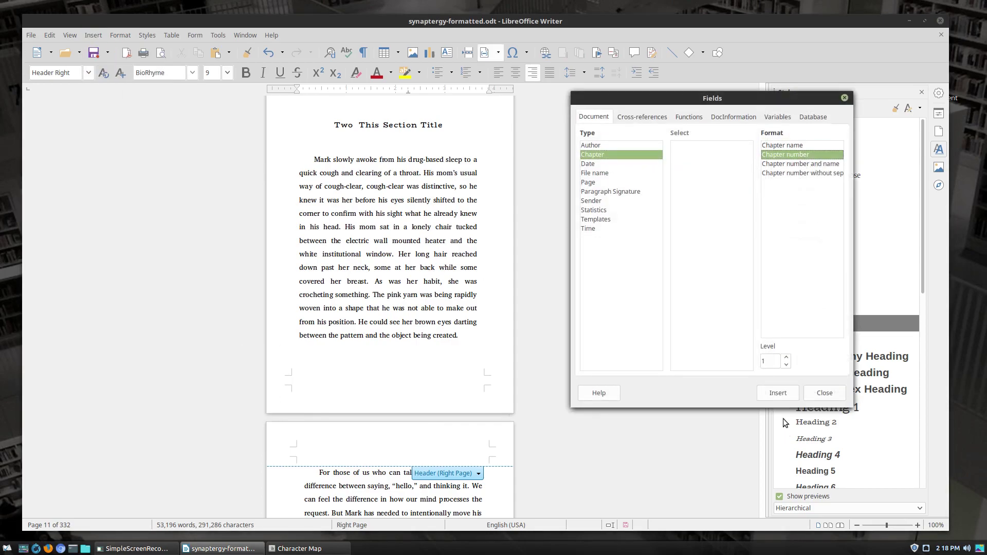
click(791, 394)
click(789, 146)
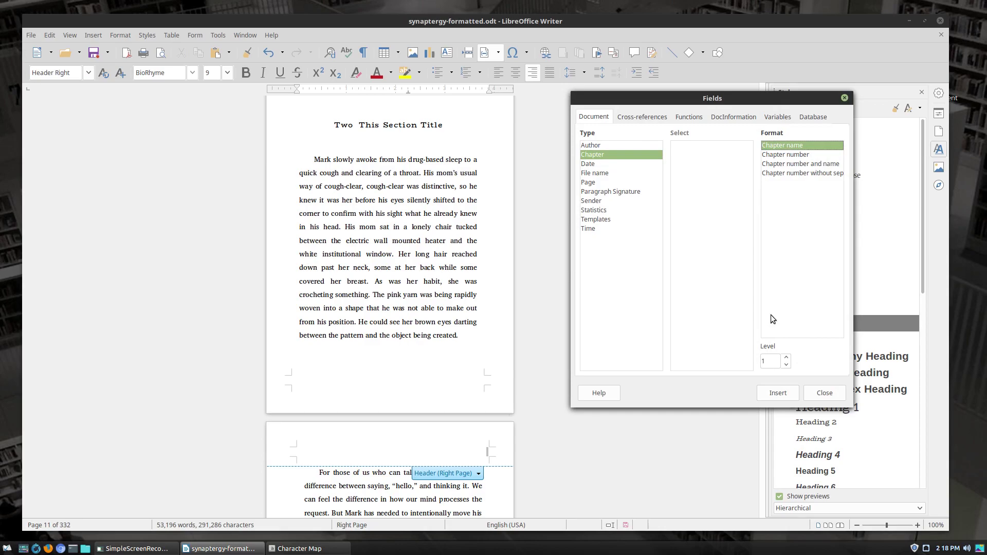
click(786, 357)
click(798, 147)
click(805, 154)
click(778, 393)
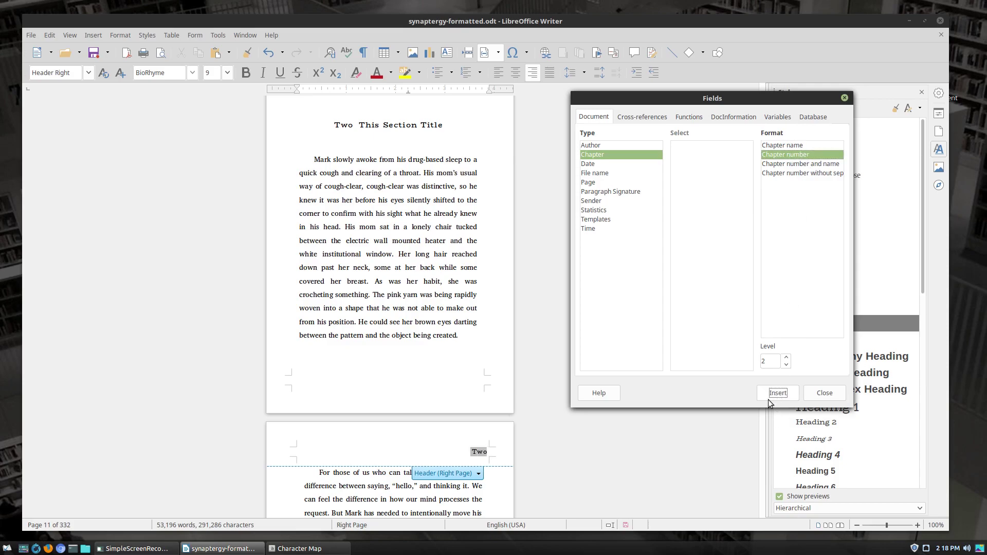
click(795, 147)
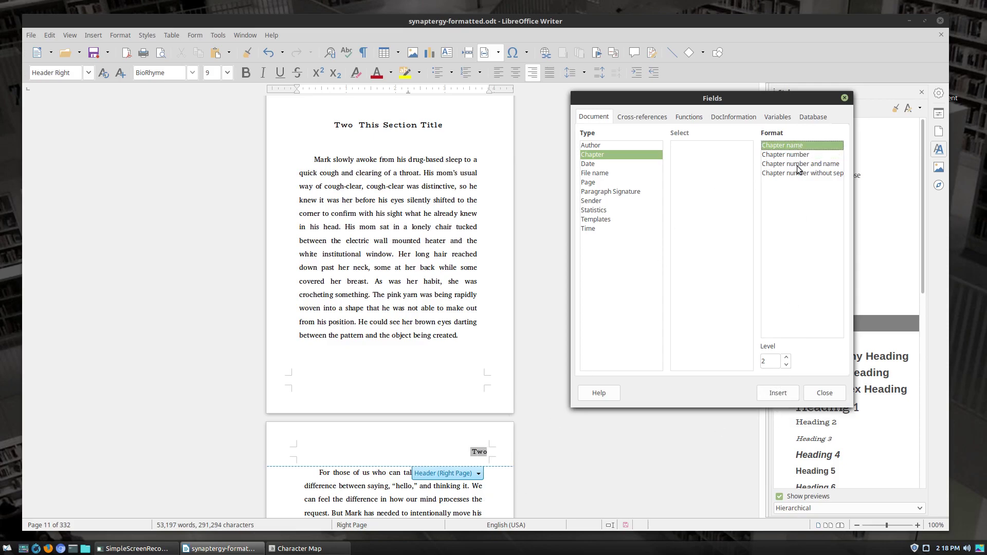
click(778, 393)
Replace the two separate fields in the right page header with one level 2 Chapter number and name field.
click(465, 453)
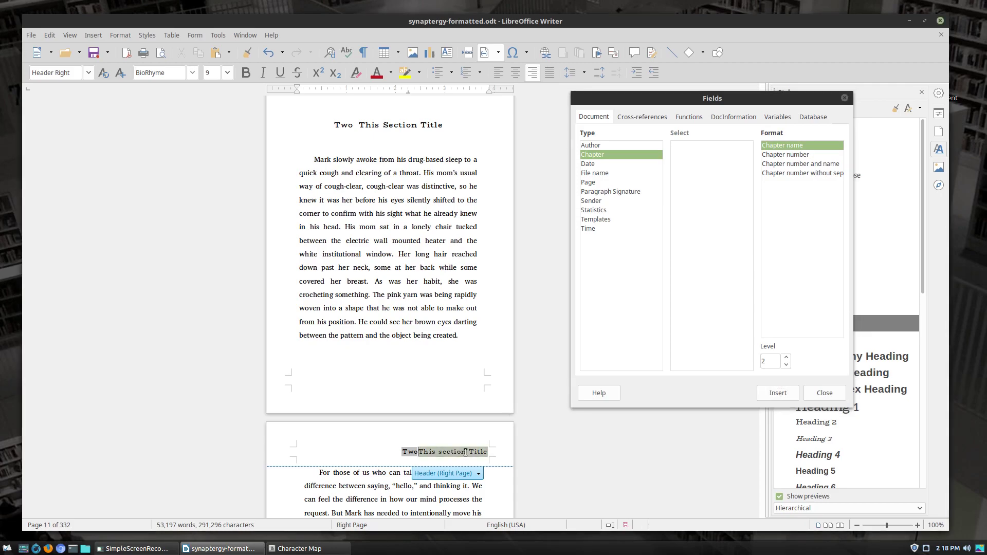
key(BackSpace)
key(BackSpace)
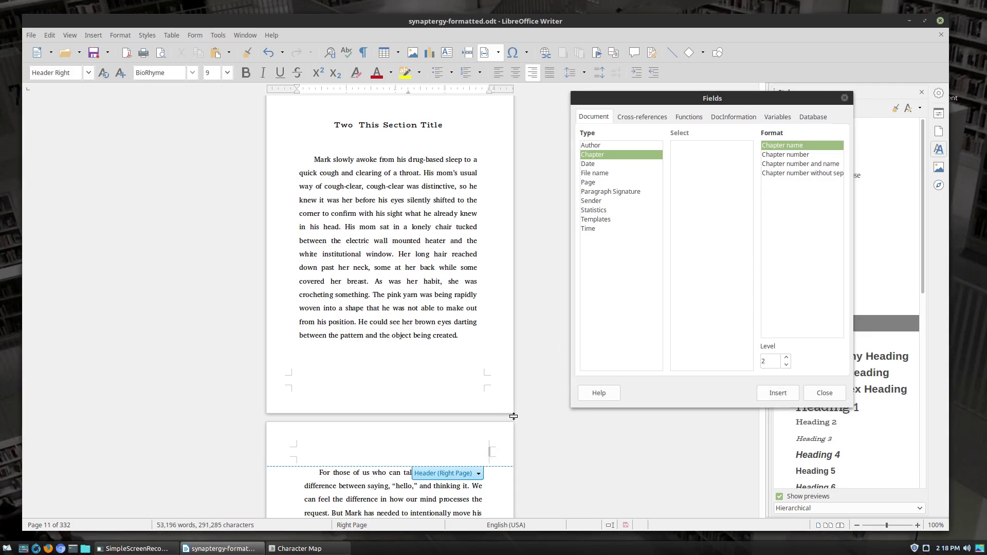
click(774, 163)
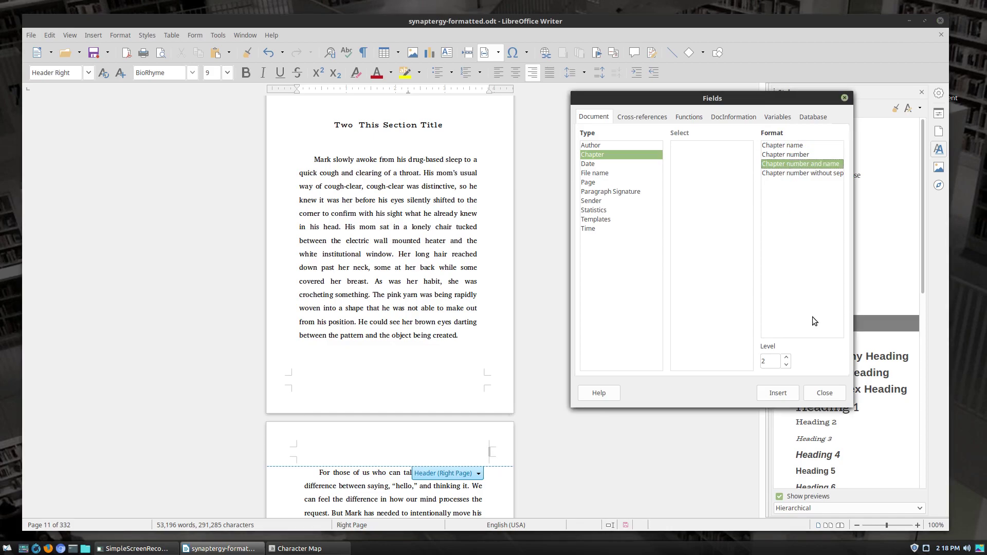
click(780, 390)
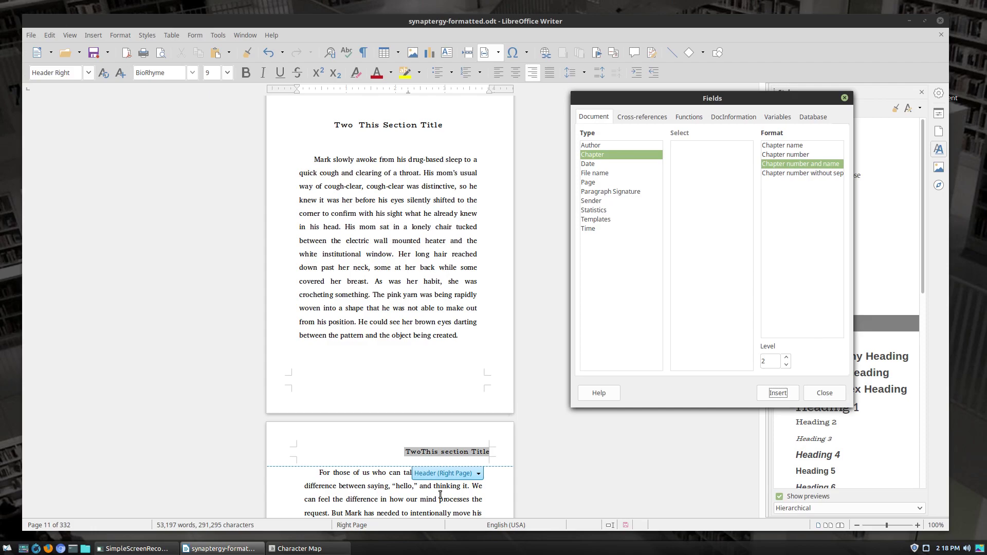
Replace the combined header field with a level 2 chapter number without separator field and check the headers on neighbouring pages.
click(470, 452)
key(BackSpace)
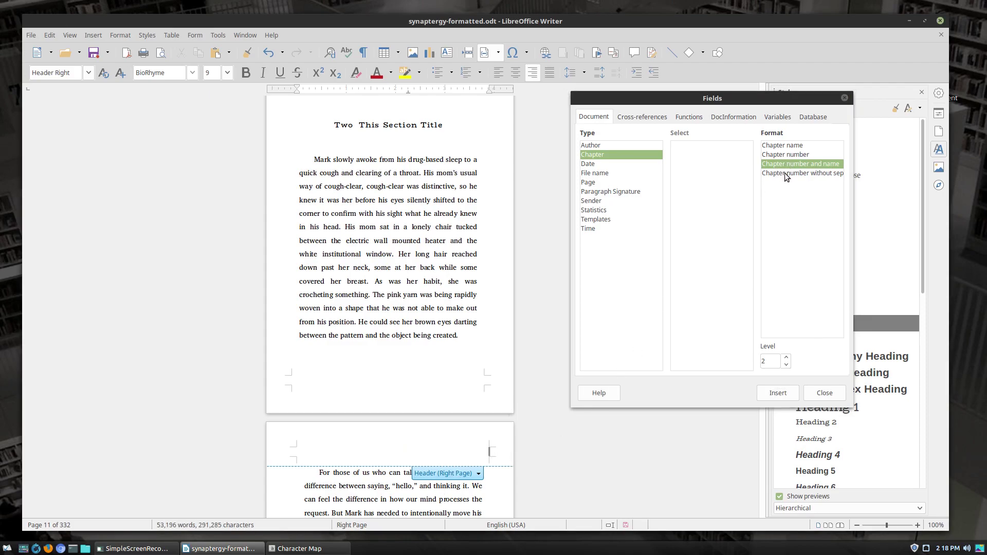
click(785, 174)
click(778, 394)
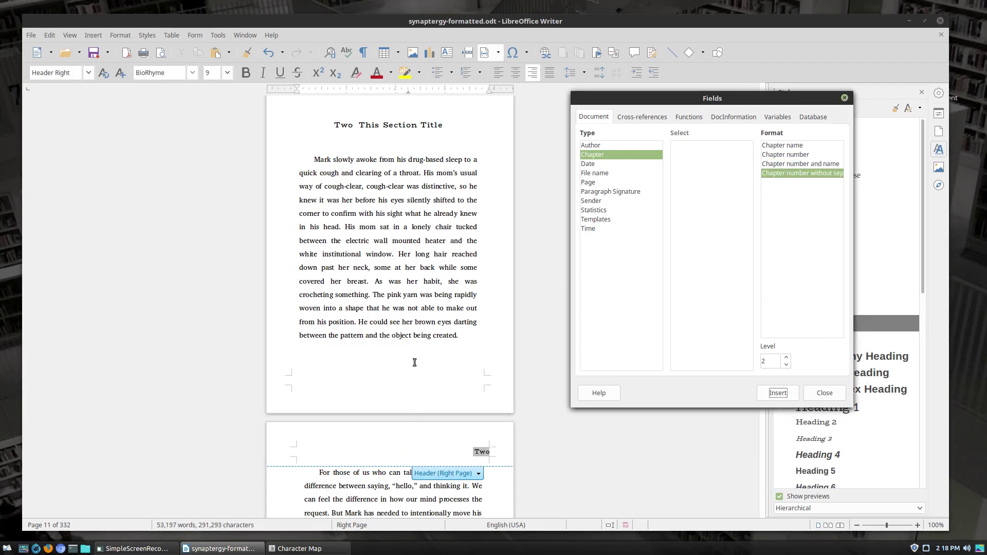
scroll(415, 362, up, 5)
scroll(239, 409, down, 5)
scroll(239, 409, down, 14)
scroll(432, 293, down, 8)
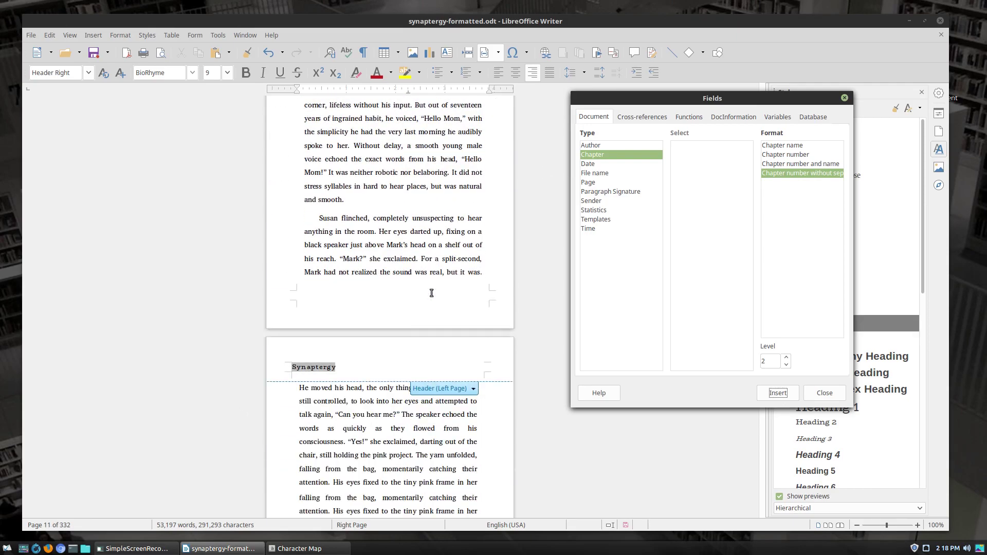
scroll(431, 293, down, 2)
scroll(394, 329, up, 15)
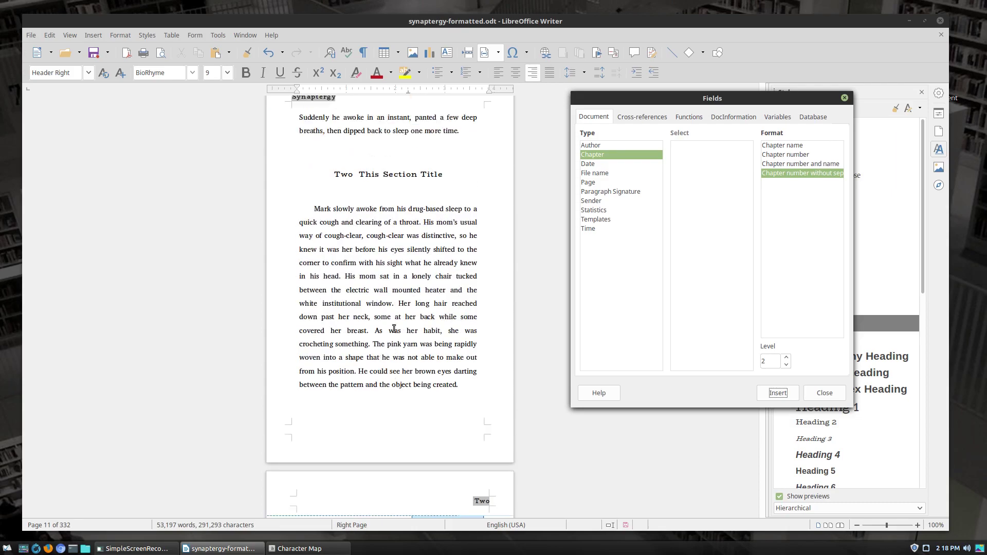
scroll(393, 329, up, 7)
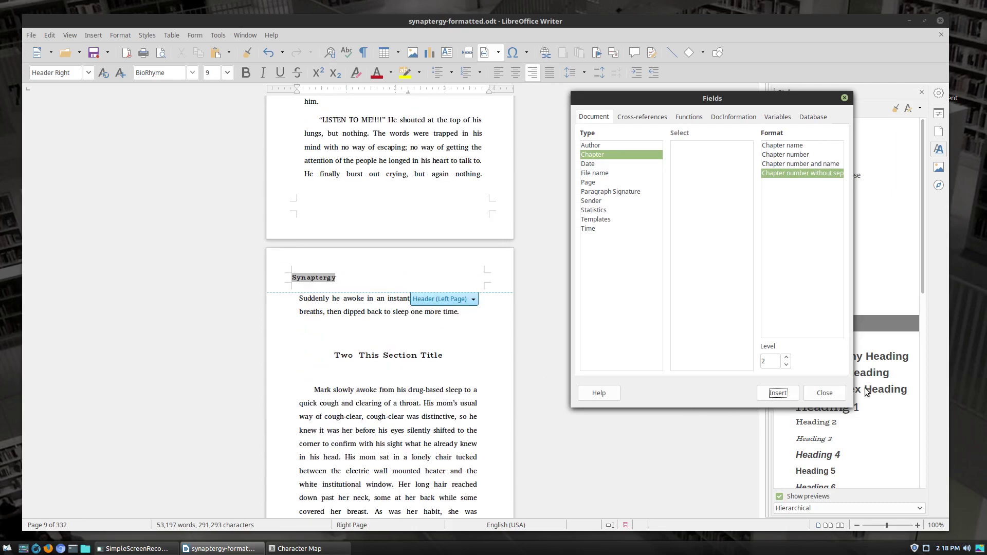
click(824, 394)
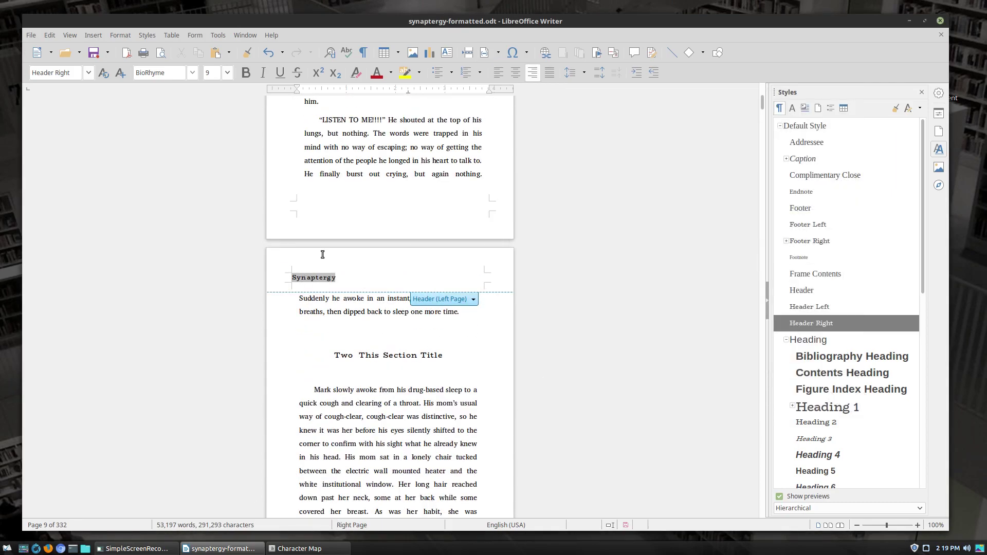
Close synaptergy-formatted.odt without saving the changes and reopen it from the desktop.
click(941, 34)
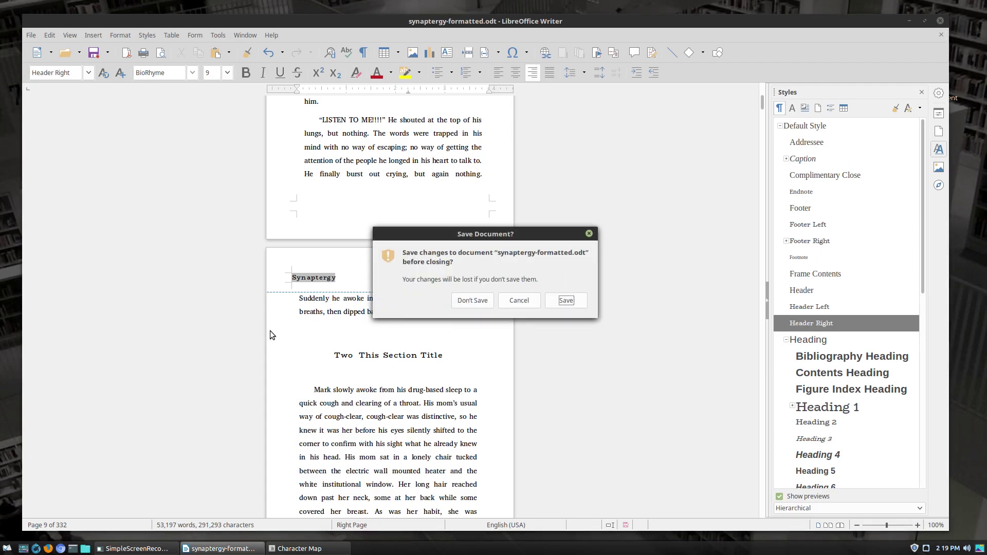
click(482, 300)
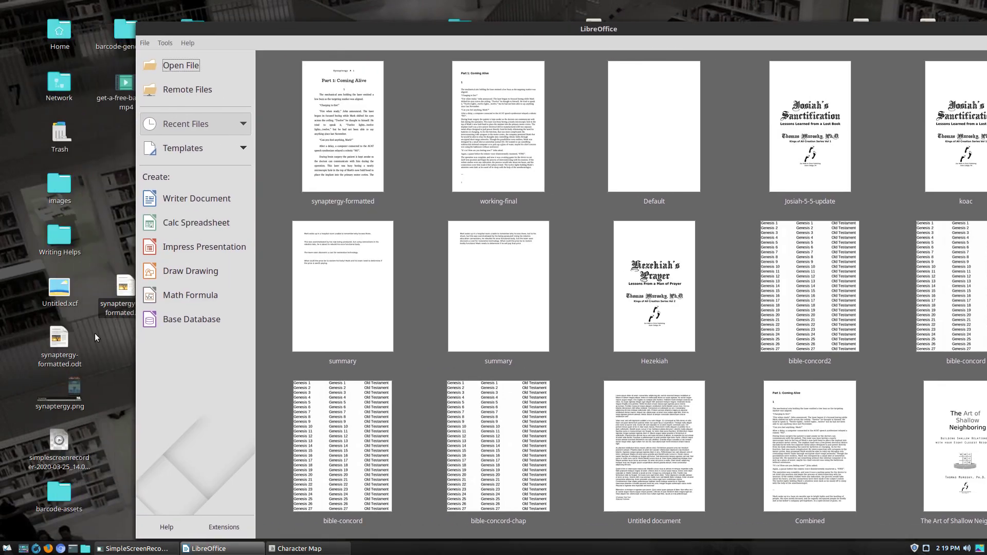
double_click(68, 345)
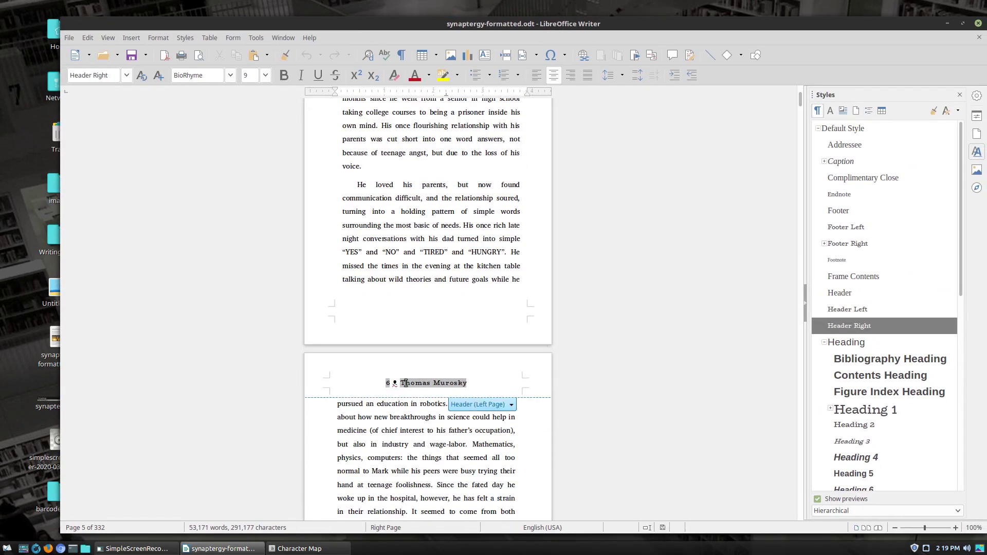
Review the left and right page headers in the reopened document and close the Character Map window.
scroll(478, 411, up, 15)
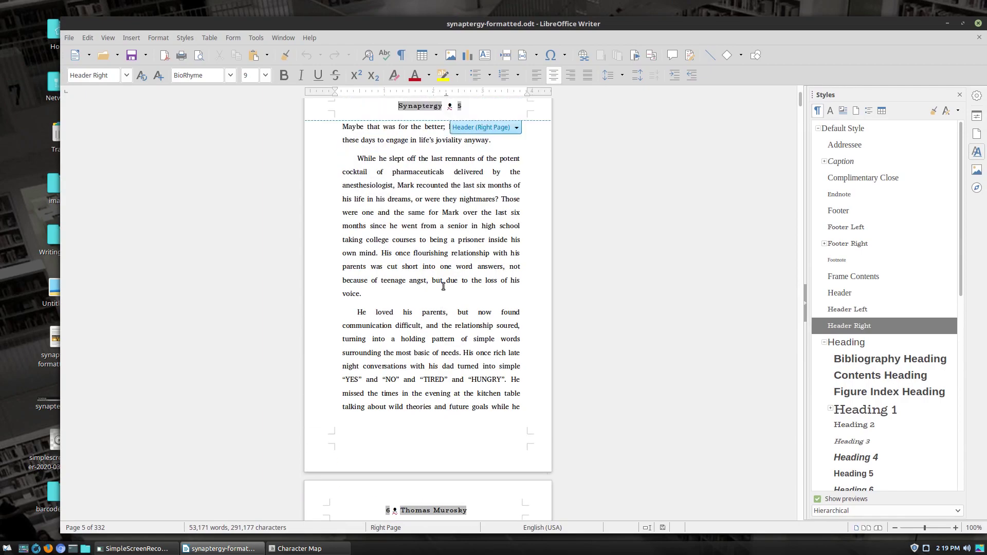
scroll(460, 297, up, 7)
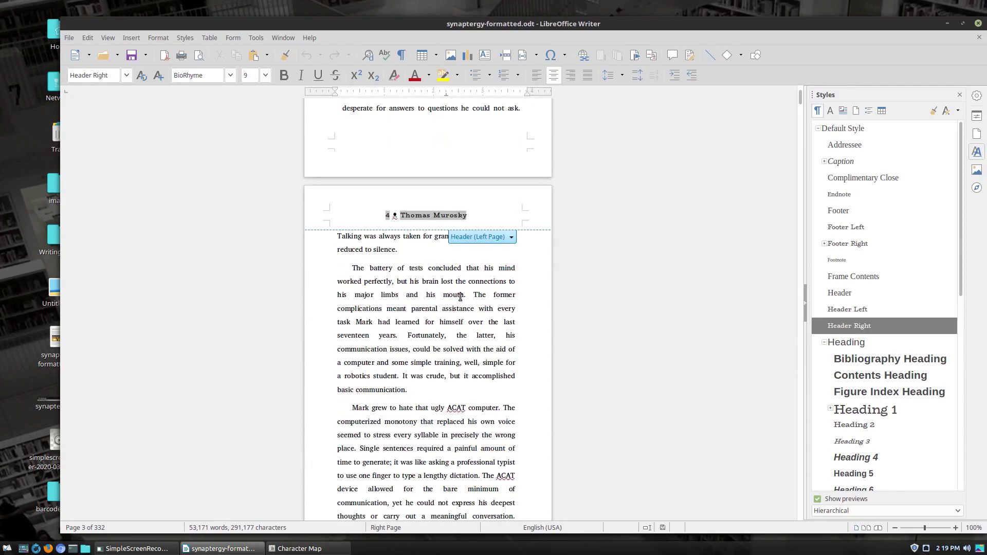
drag(600, 24, 556, 22)
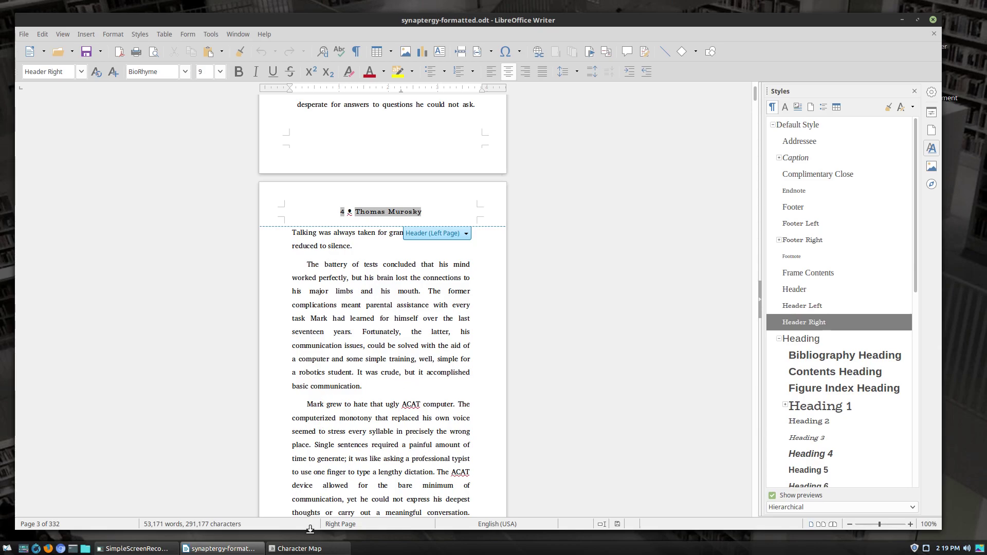
click(314, 549)
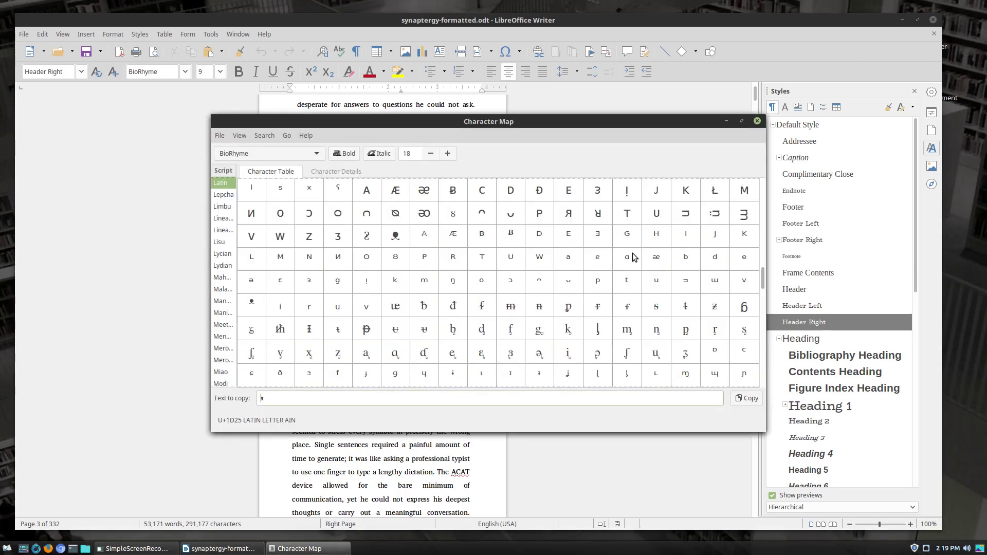
click(755, 122)
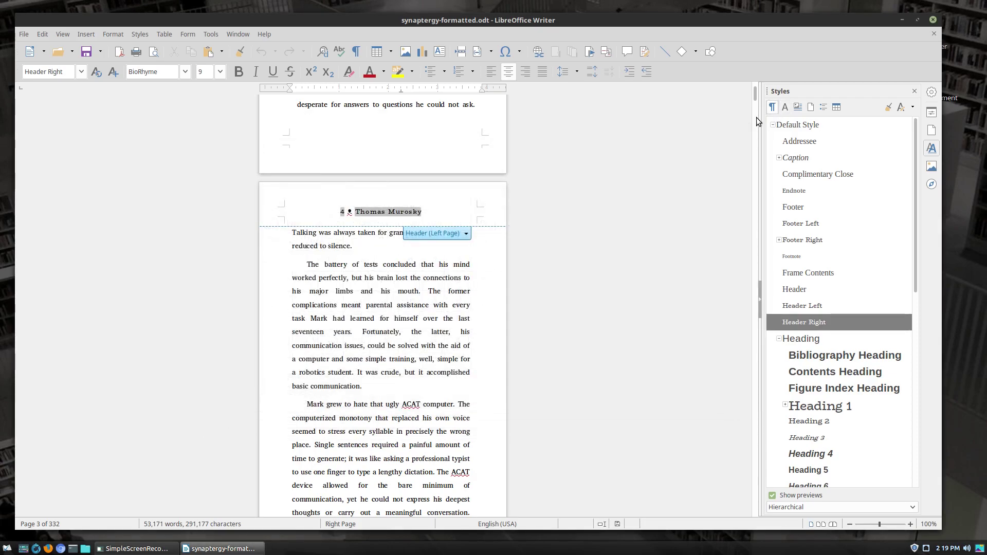